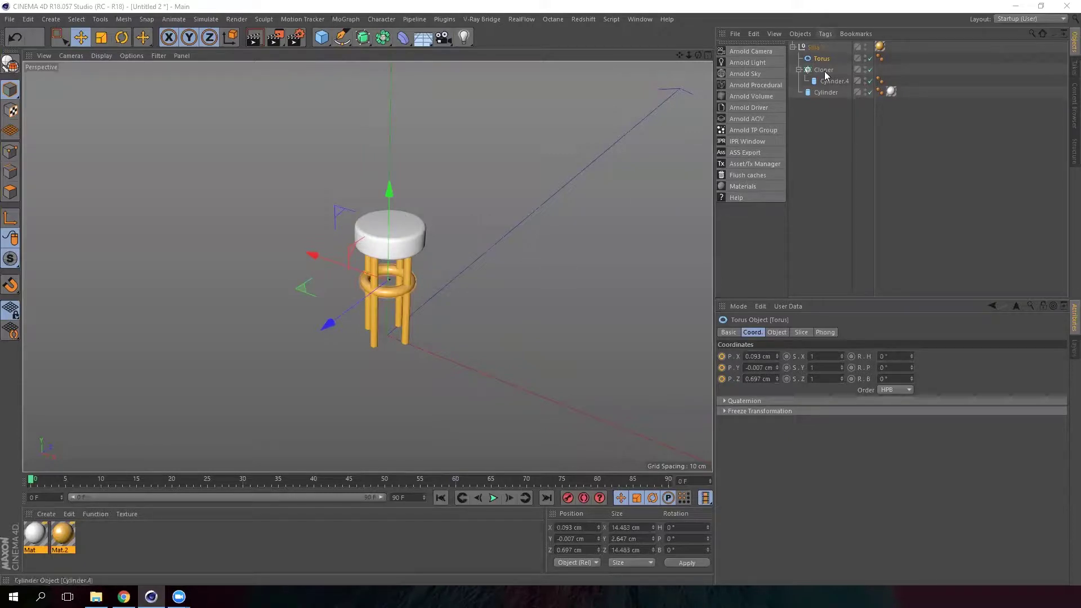
Examine the stool's torus ring and four legs up close from several angles
scroll(417, 296, "up", 3)
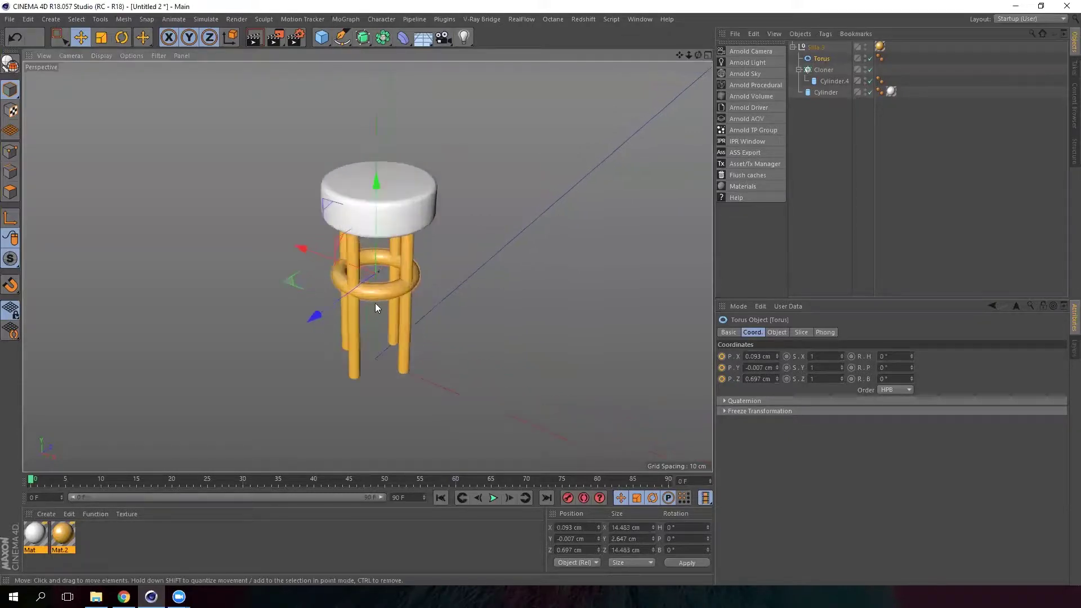
left_click_drag(375, 303, 540, 225, "alt")
middle_click_drag(372, 310, 500, 293, "alt")
scroll(495, 282, "up", 3)
left_click_drag(495, 282, 460, 312, "alt")
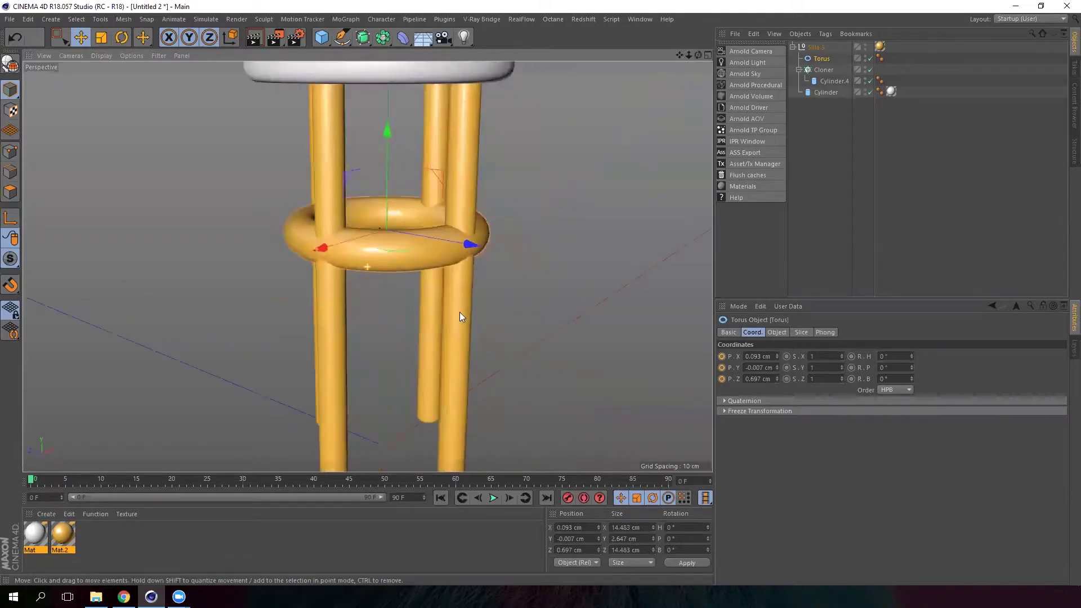
scroll(380, 244, "down", 1)
middle_click_drag(379, 243, 430, 263, "alt")
scroll(431, 264, "up", 1)
left_click_drag(430, 268, 374, 268, "alt")
key("ctrl+z")
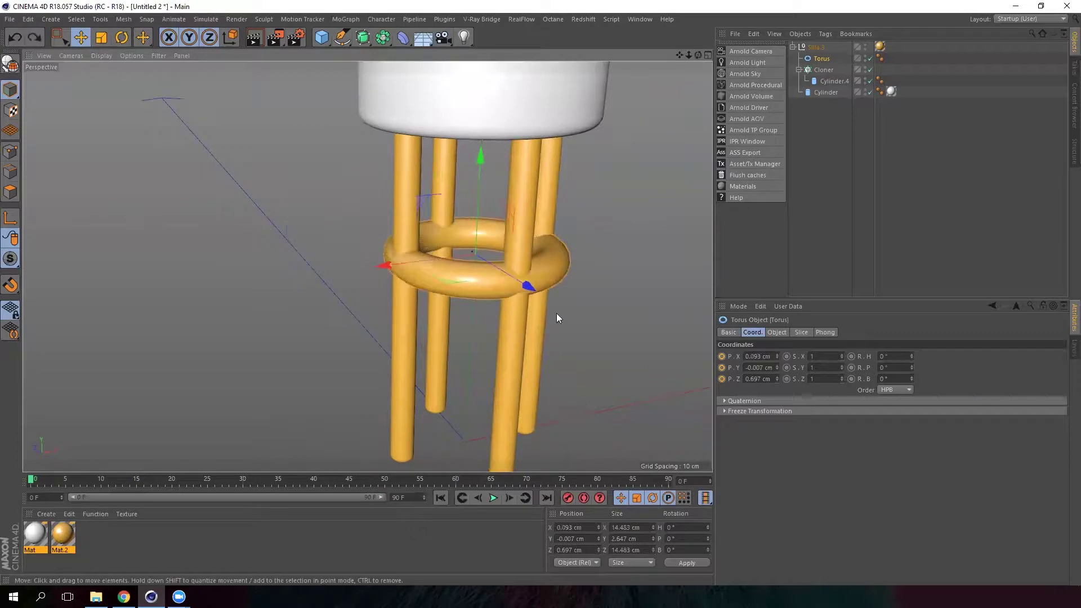
middle_click_drag(514, 301, 471, 312, "alt")
left_click_drag(470, 312, 496, 300, "alt")
key("ctrl+shift+z")
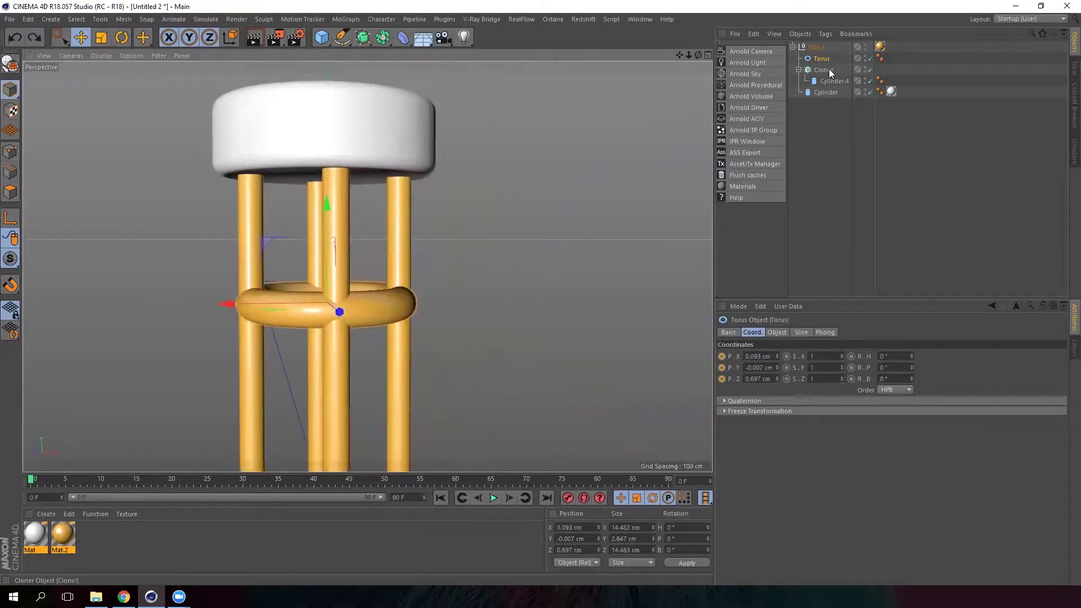
Select the seat cylinder of the stool and examine it from several angles
left_click(826, 92)
key("o")
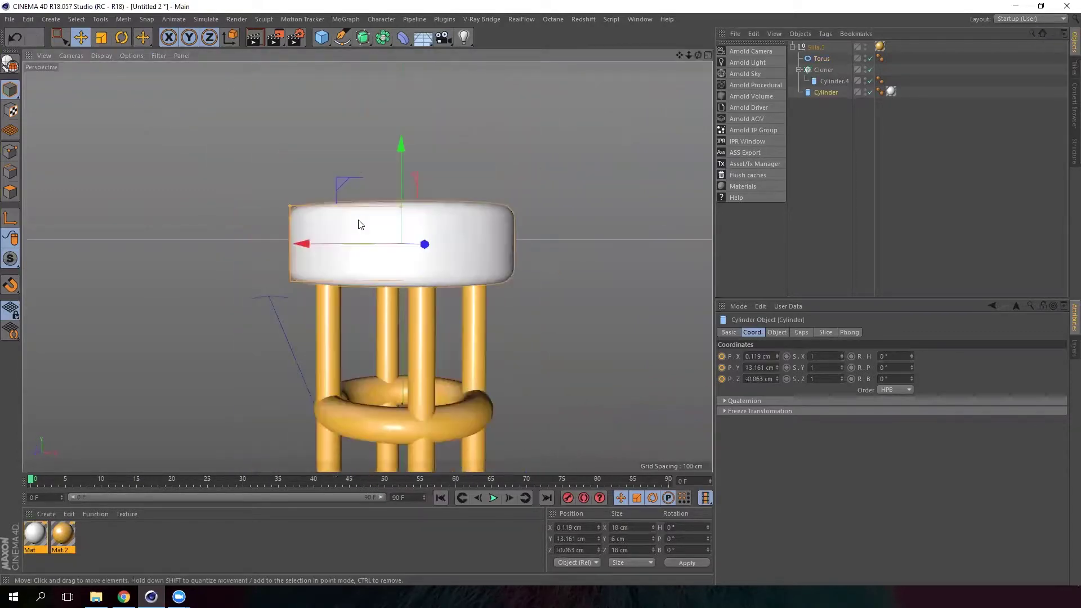
left_click_drag(359, 225, 380, 217, "alt")
scroll(340, 302, "up", 3)
mouse_move(340, 302)
left_mouse_down("alt")
mouse_move(391, 252)
mouse_move(358, 310)
left_mouse_up("alt")
scroll(391, 252, "down", 3)
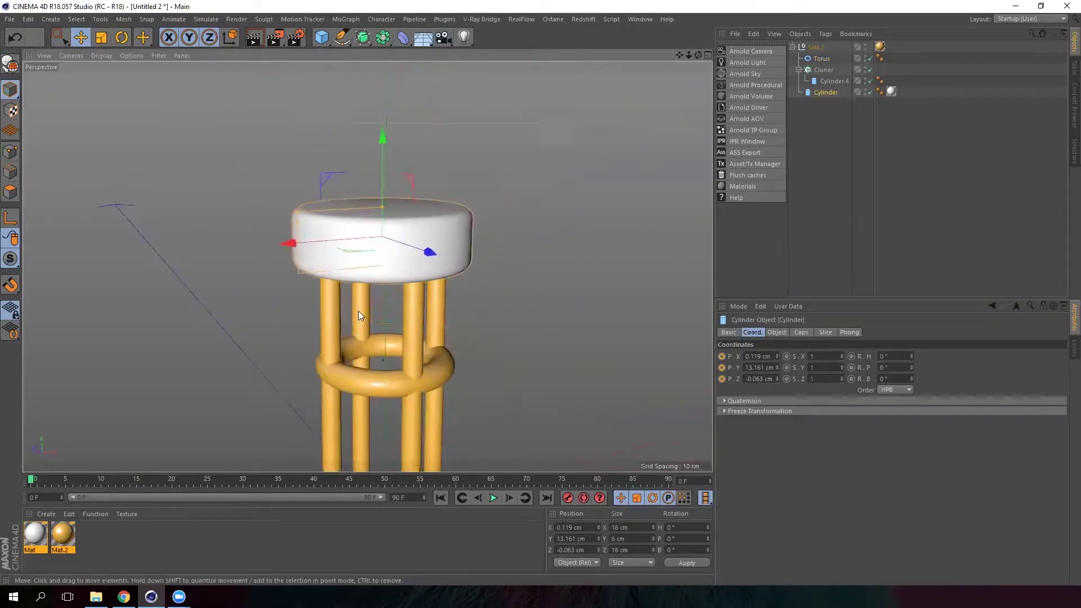
left_click_drag(343, 235, 371, 269, "alt")
left_click_drag(331, 216, 404, 173, "alt")
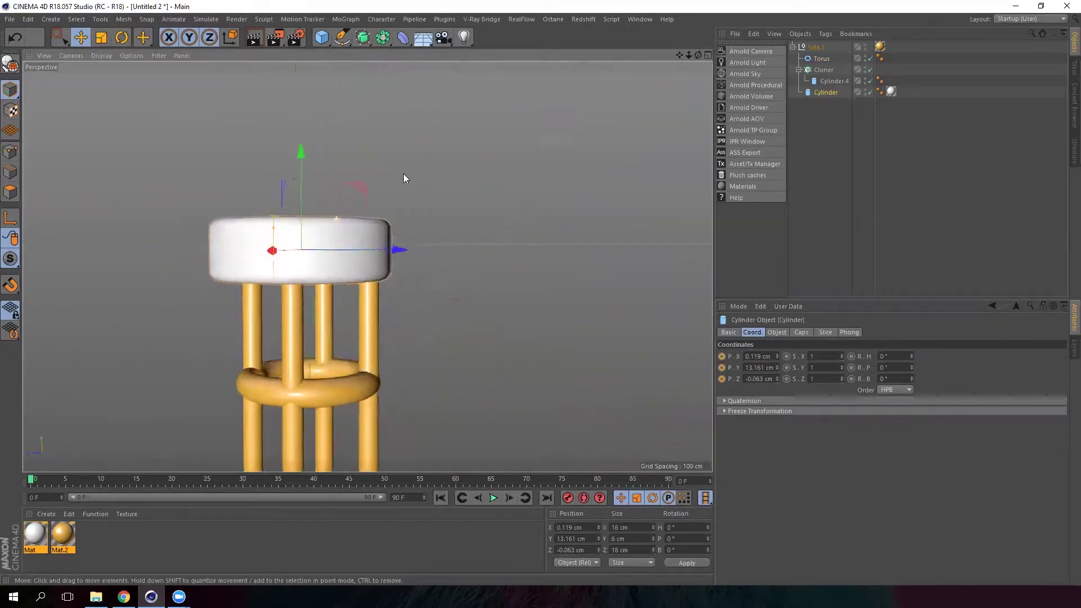
key("ctrl+shift+z")
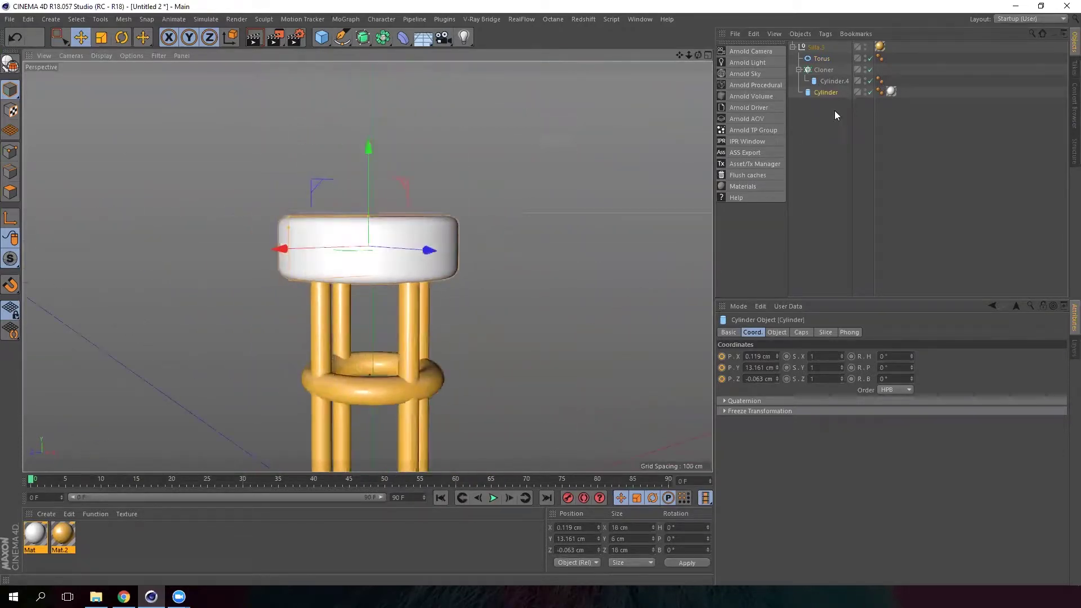
Select the Cloner that generates the legs and examine the leg arrangement from several angles
left_click(811, 70)
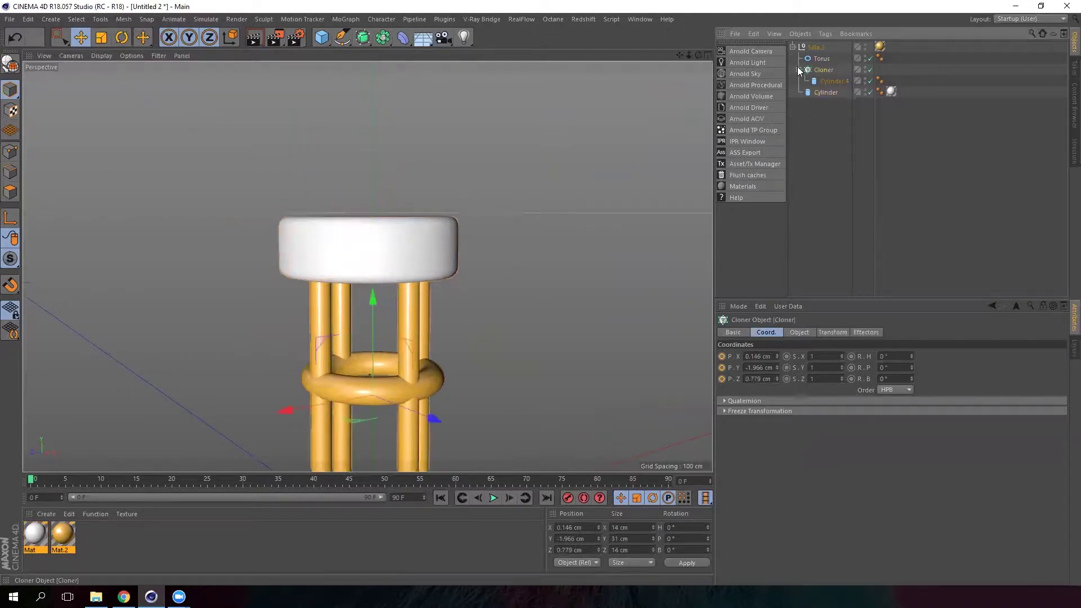
left_click(798, 70)
left_click(800, 69)
left_click_drag(476, 288, 429, 320, "alt")
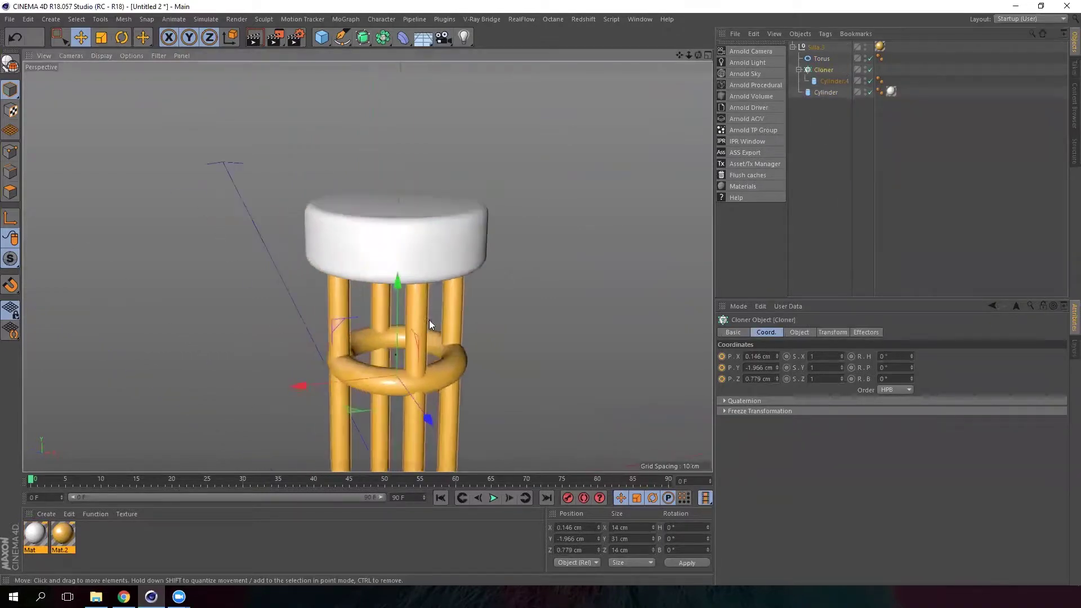
middle_click_drag(430, 320, 362, 290, "alt")
scroll(362, 290, "up", 3)
left_click_drag(361, 290, 330, 271, "alt")
scroll(379, 268, "down", 3)
left_click_drag(375, 238, 400, 235, "alt")
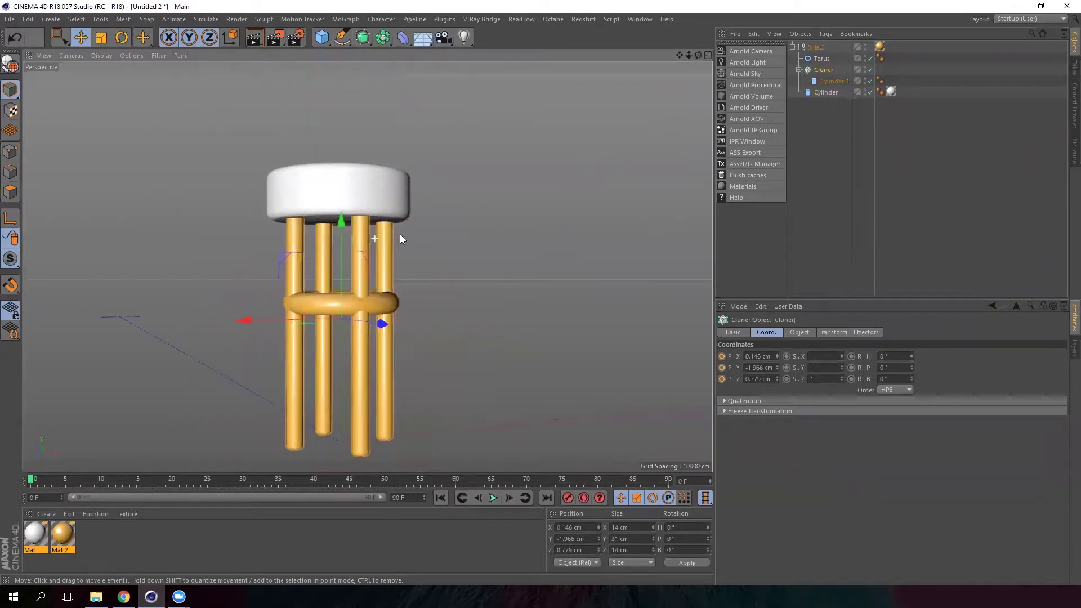
Review the object properties and cap settings of the source leg Cylinder.4
left_click(831, 81)
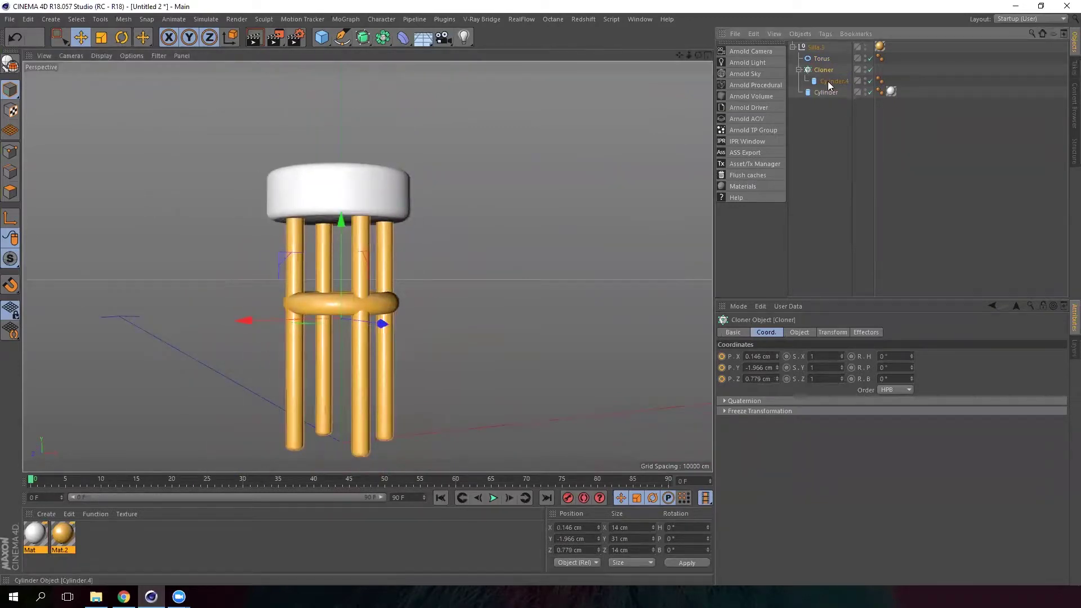
left_click(777, 332)
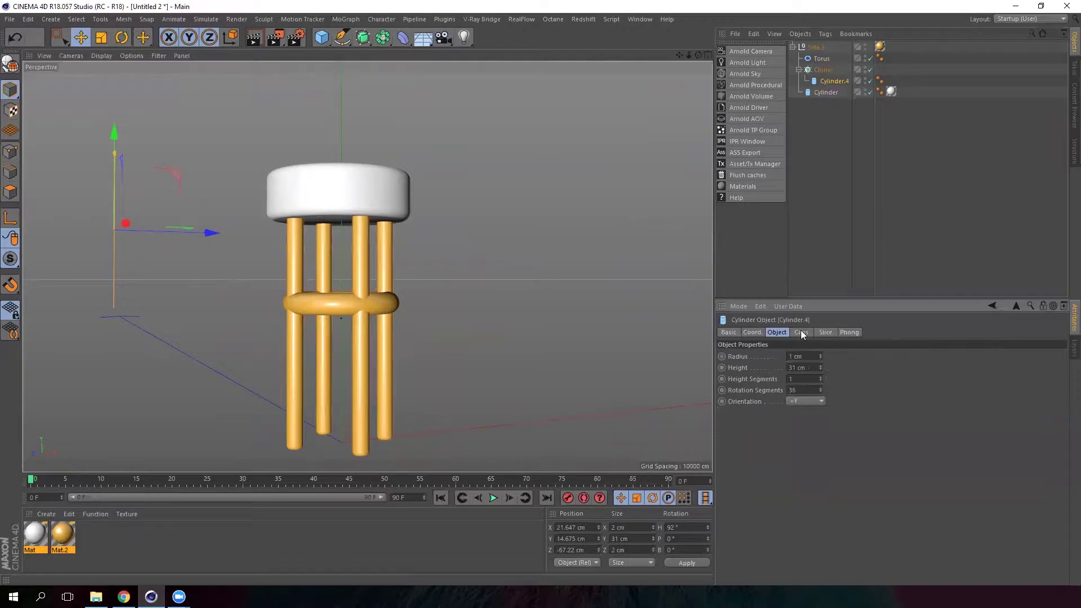
left_click(801, 333)
Temporarily disable the leg Cloner to inspect its single source cylinder, and re-enable it to view the complete stool
left_click(870, 69)
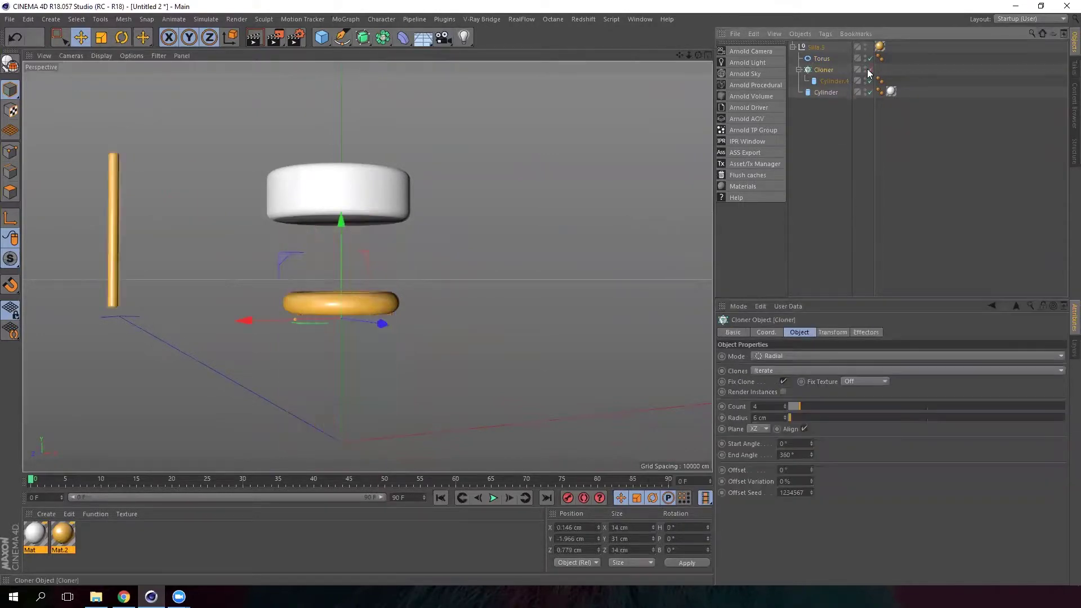
left_click_drag(362, 296, 328, 294, "alt")
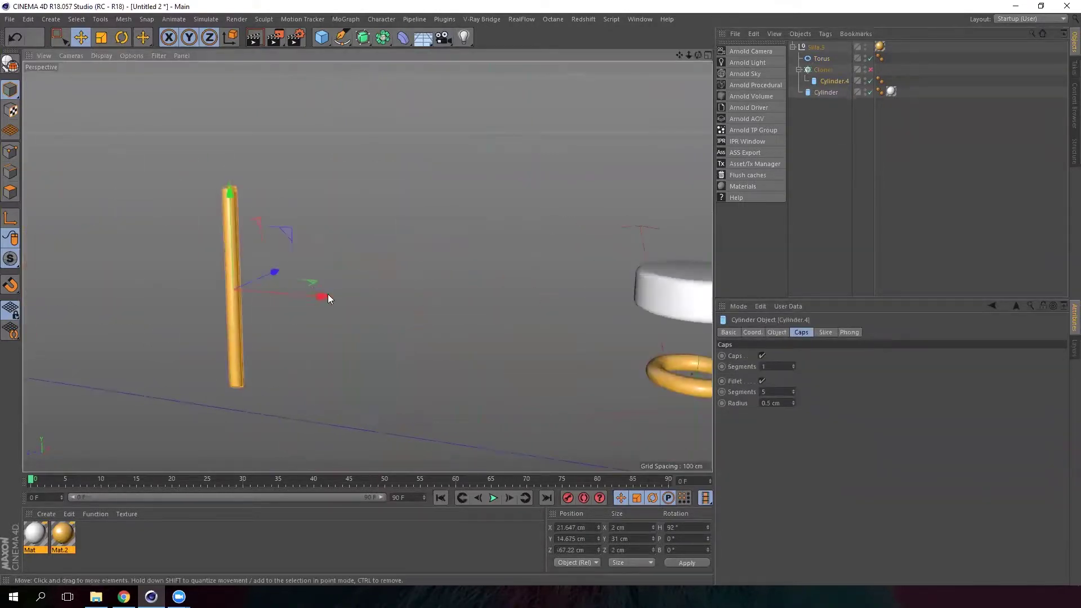
left_click(871, 70)
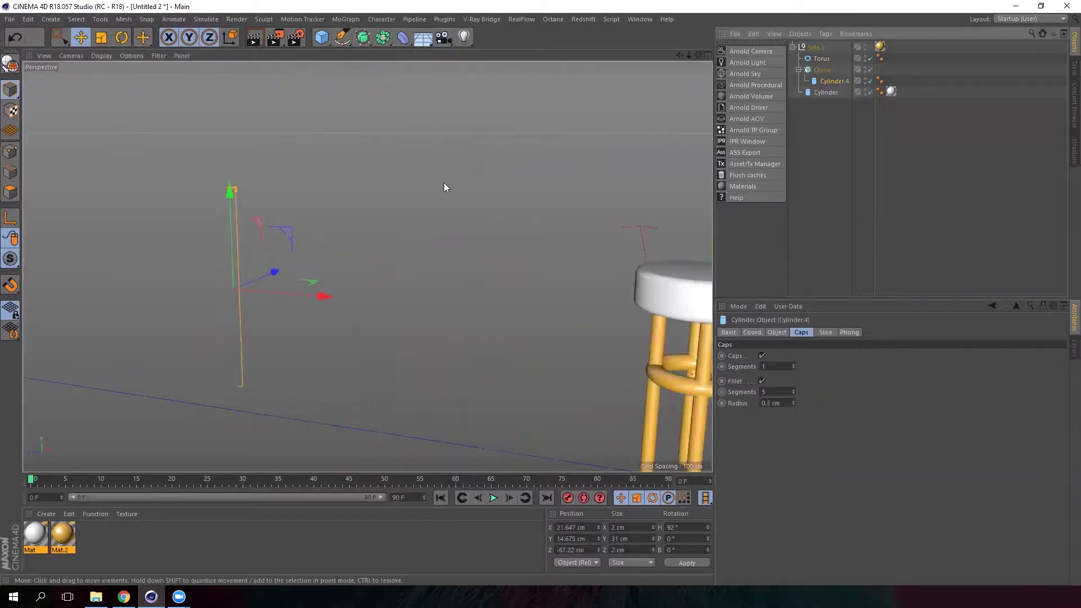
mouse_move(444, 183)
left_mouse_down("alt")
mouse_move(416, 275)
mouse_move(480, 287)
mouse_move(419, 257)
left_mouse_up("alt")
middle_click_drag(419, 257, 377, 234, "alt")
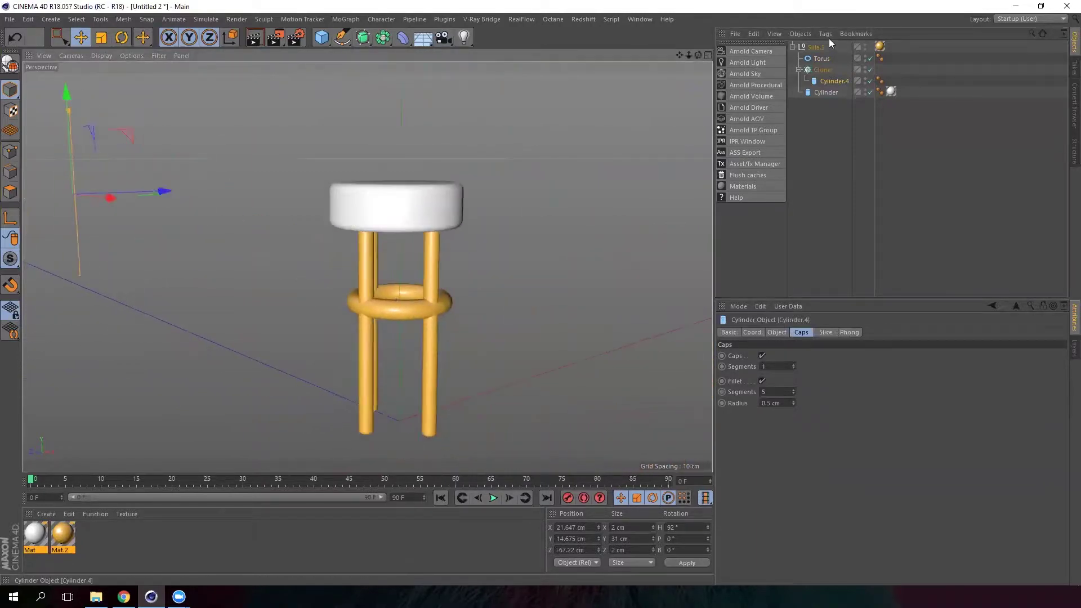
scroll(443, 213, "down", 3)
middle_click_drag(494, 301, 481, 305, "alt")
left_click_drag(481, 305, 465, 272, "alt")
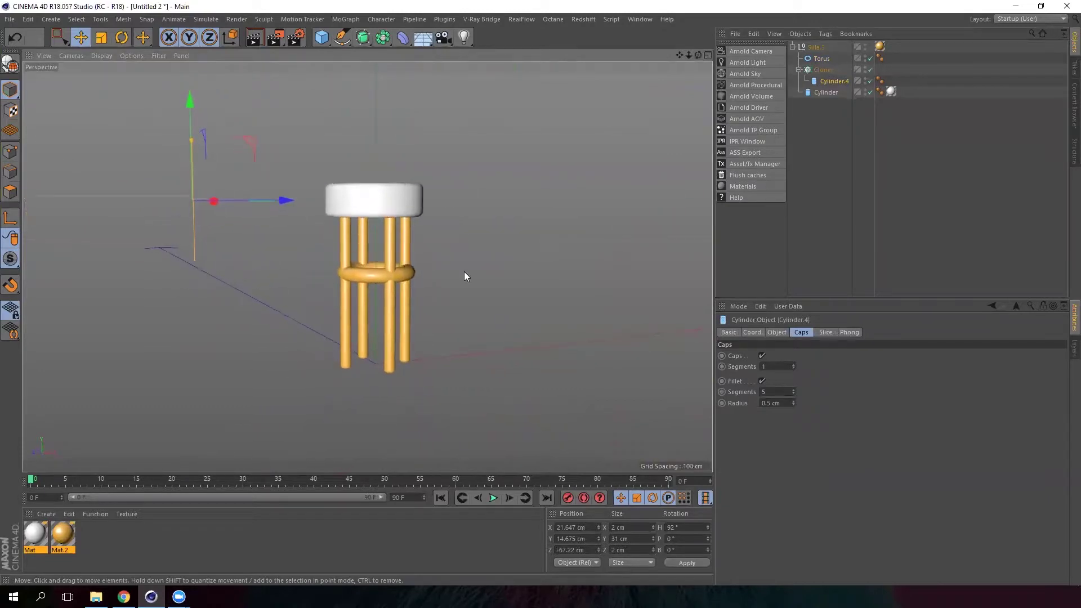
Try a radius of 7 cm on the leg Cloner and restore it to 6 cm
left_click(825, 69)
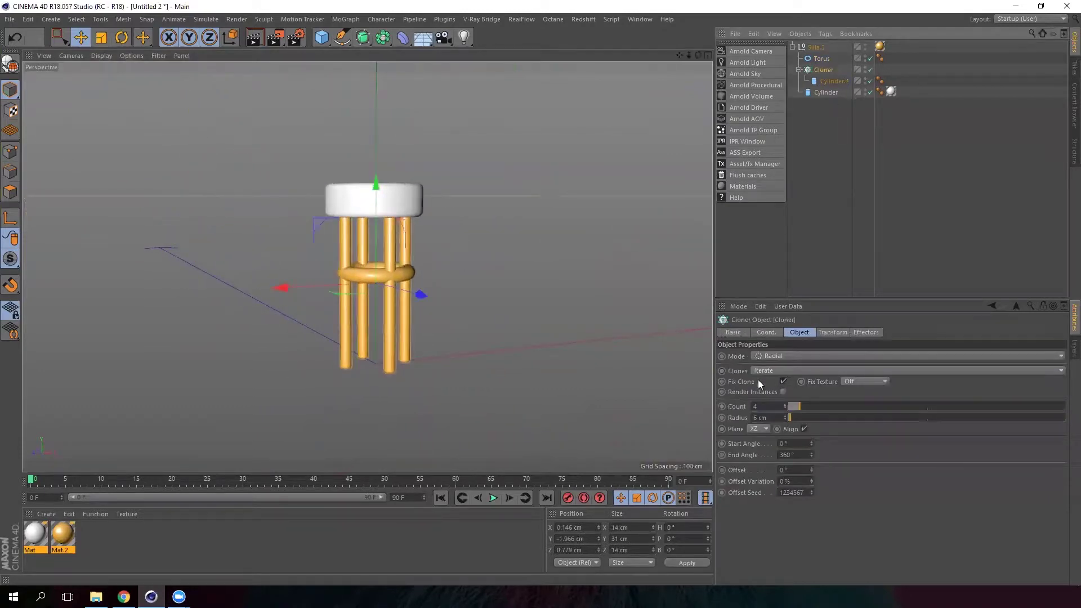
left_click_drag(423, 313, 465, 290, "alt")
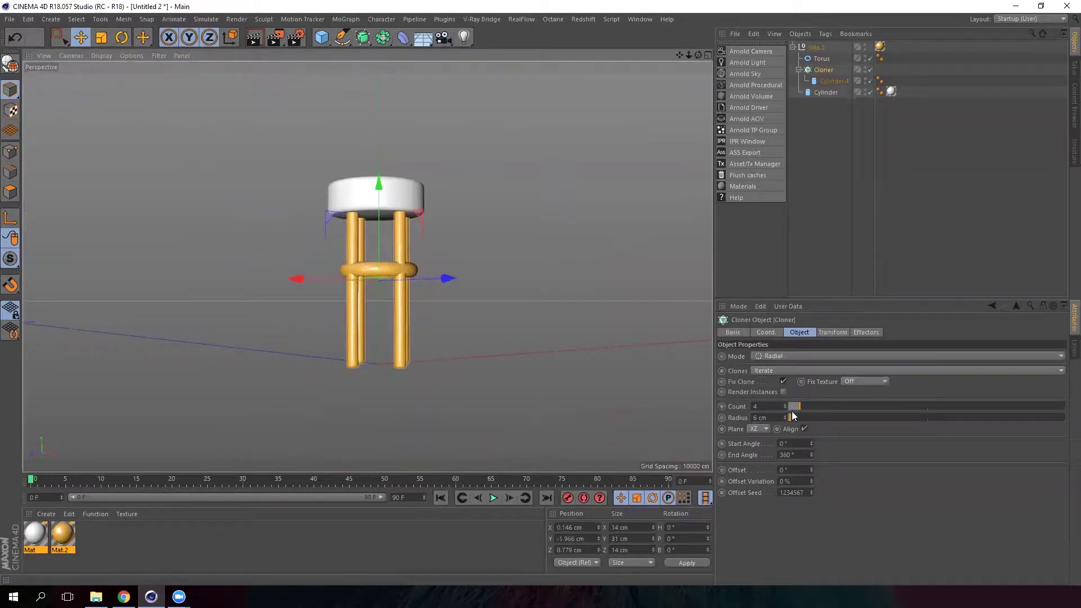
mouse_move(785, 417)
left_mouse_down()
mouse_move(787, 393)
mouse_move(786, 415)
left_mouse_up()
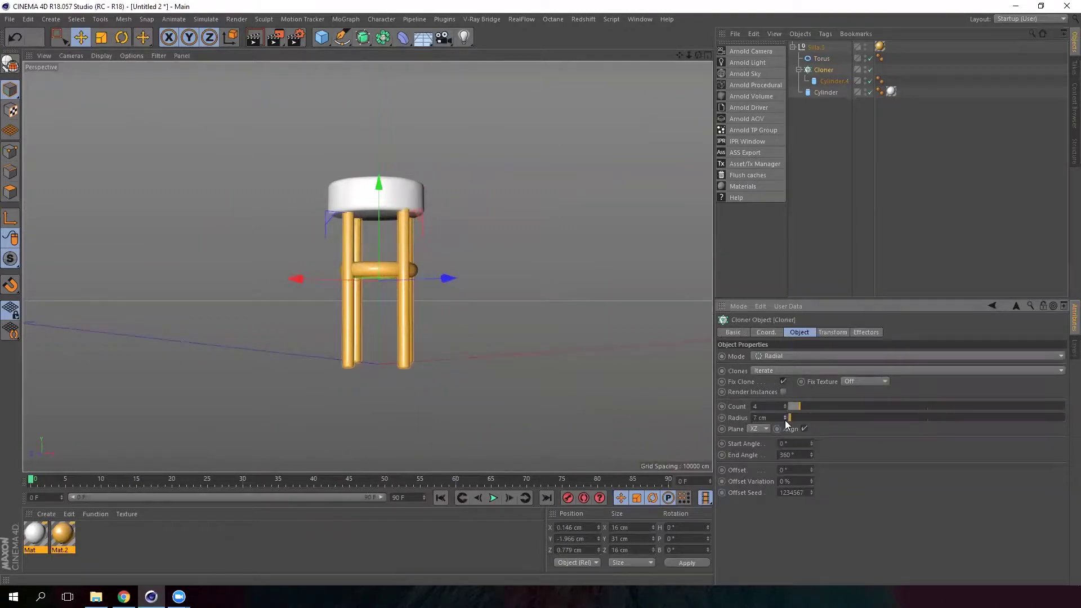
left_click(785, 419)
type("6")
key("Return")
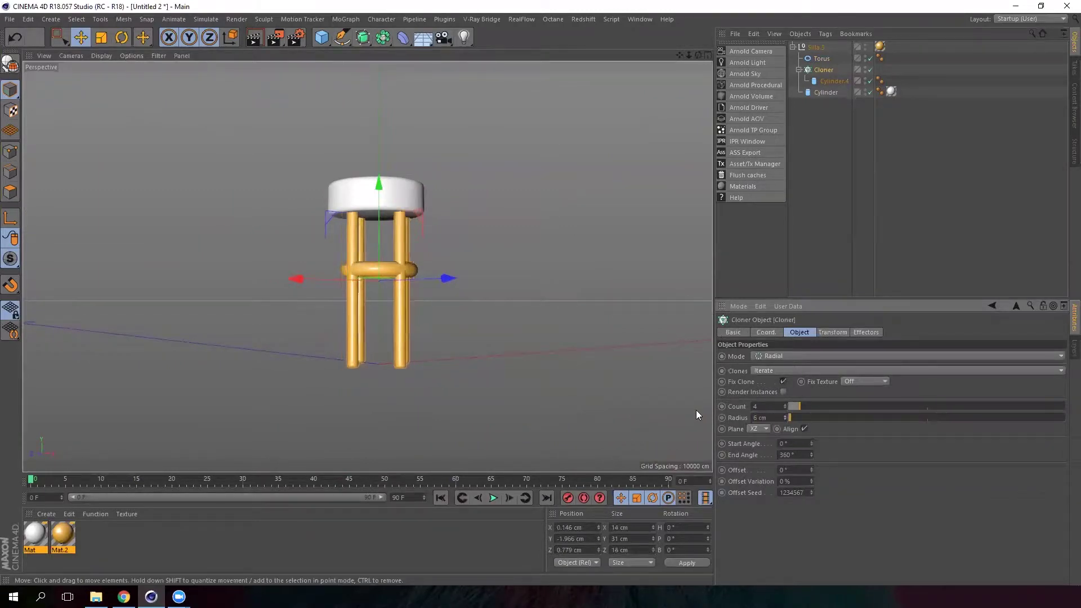
Collapse the stool's group, try moving the whole stool along its X axis, and undo the move
left_click_drag(457, 259, 377, 142, "alt")
left_click(801, 47)
left_click(793, 47)
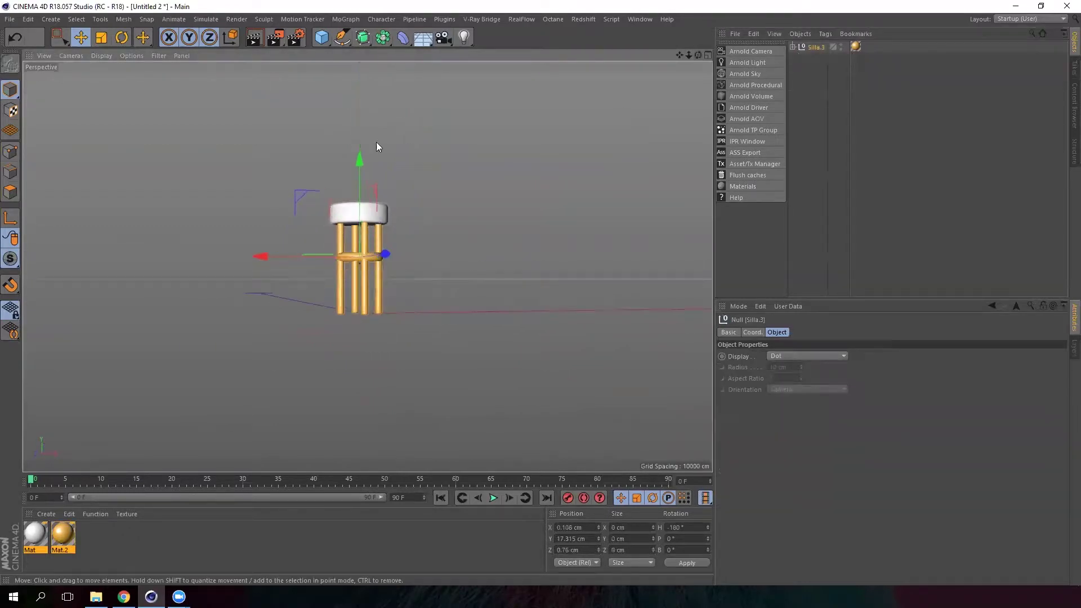
left_click_drag(360, 265, 434, 311, "alt")
mouse_move(277, 275)
left_mouse_down()
mouse_move(330, 258)
mouse_move(289, 272)
left_mouse_up()
key("ctrl+z")
Review the torus, Cloner and cylinder inside the stool's group, and reselect the collapsed group
left_click(792, 46)
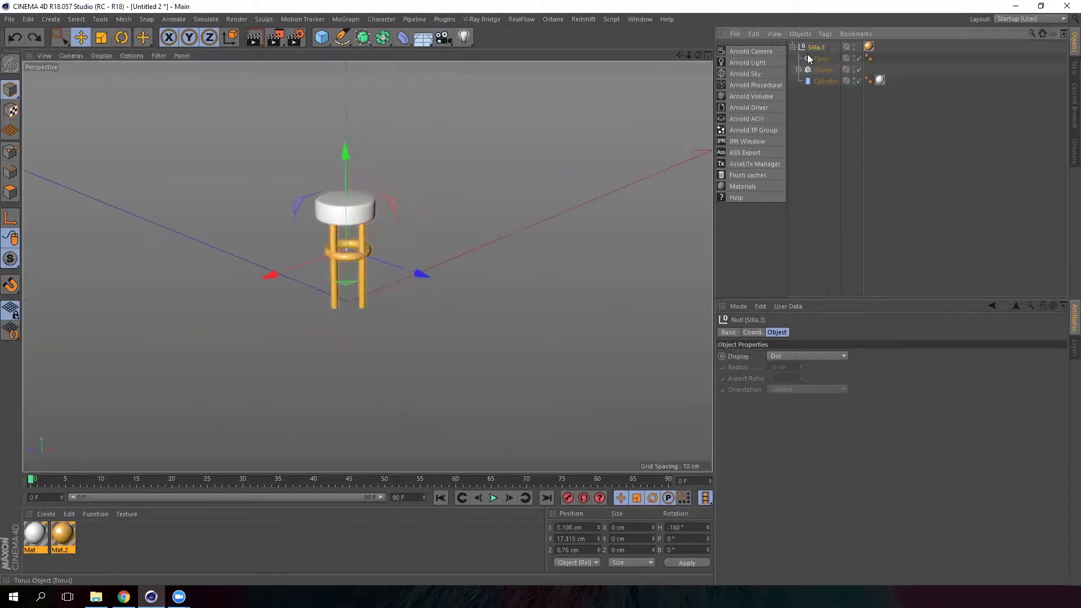
left_click(821, 58)
left_click(822, 69)
left_click(821, 82)
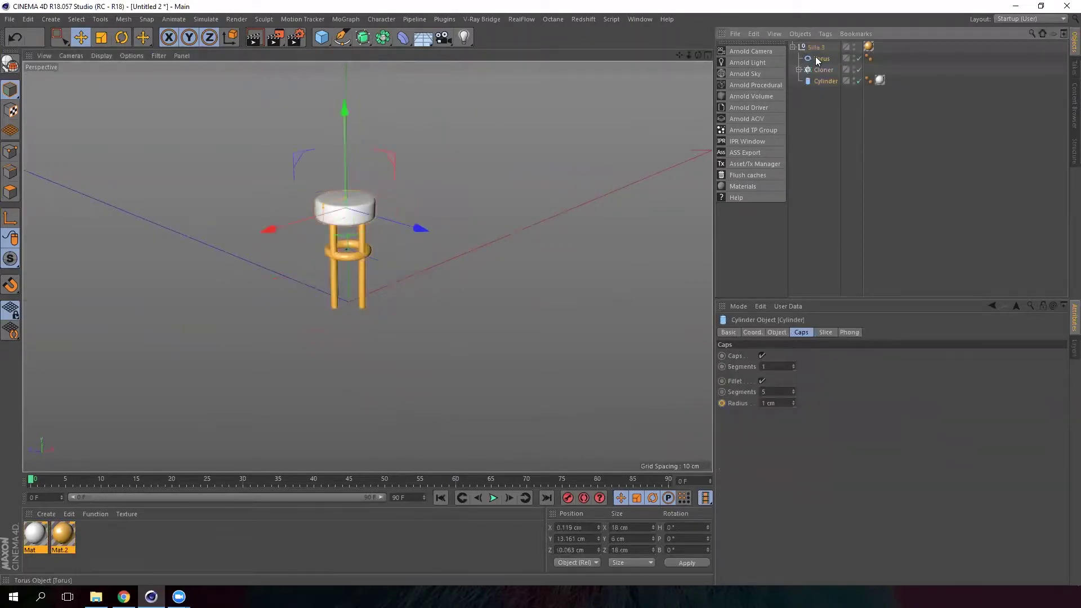
left_click(823, 70)
left_click(821, 79)
left_click(793, 46)
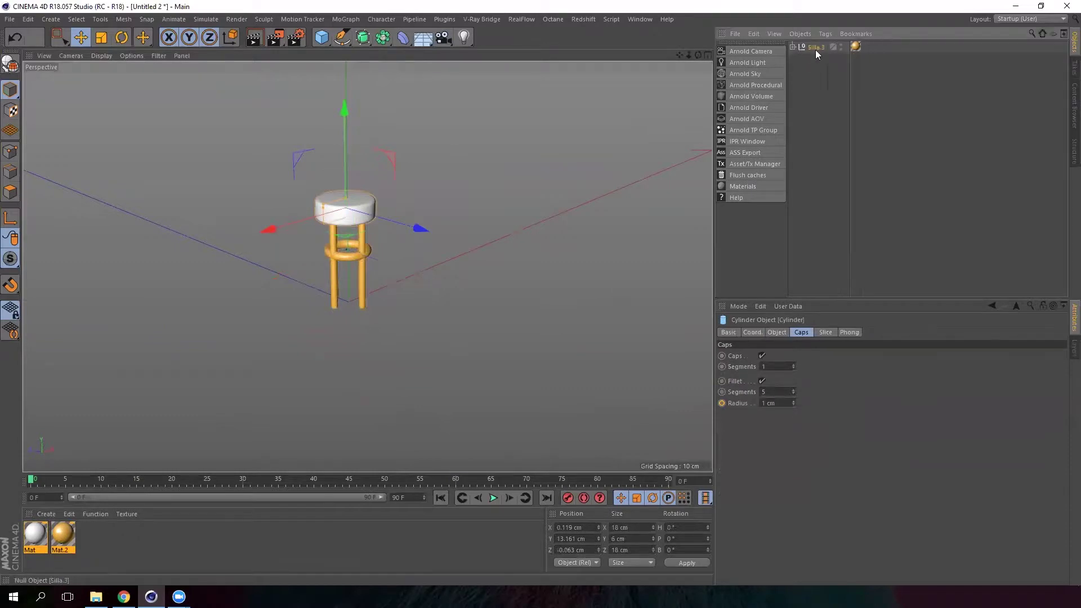
left_click(816, 48)
Add a new Null object to the scene
left_click_drag(369, 284, 290, 255, "alt")
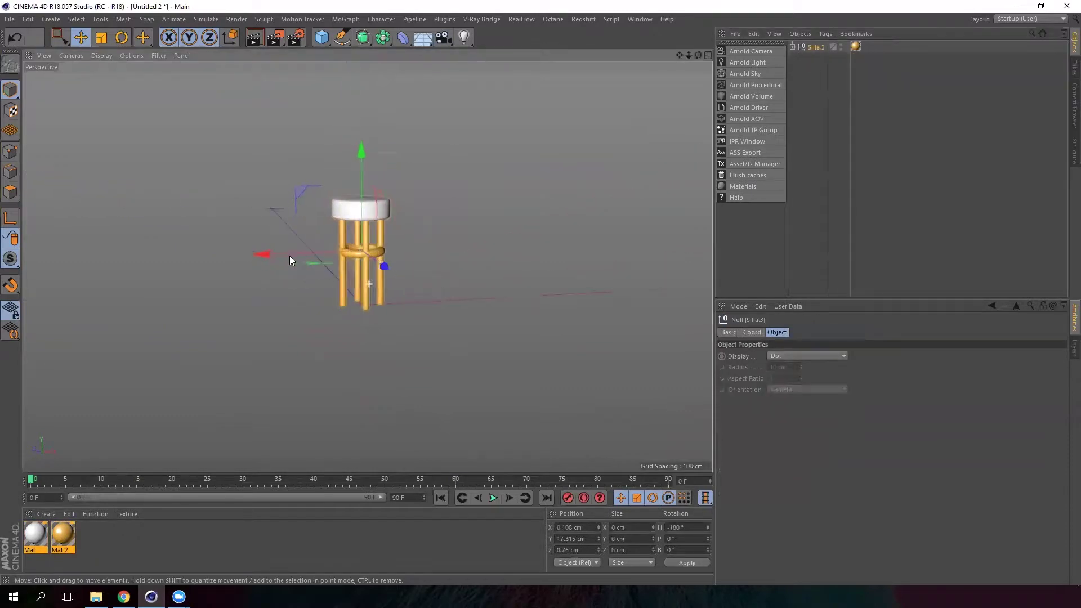
left_click(322, 37)
left_click(360, 53)
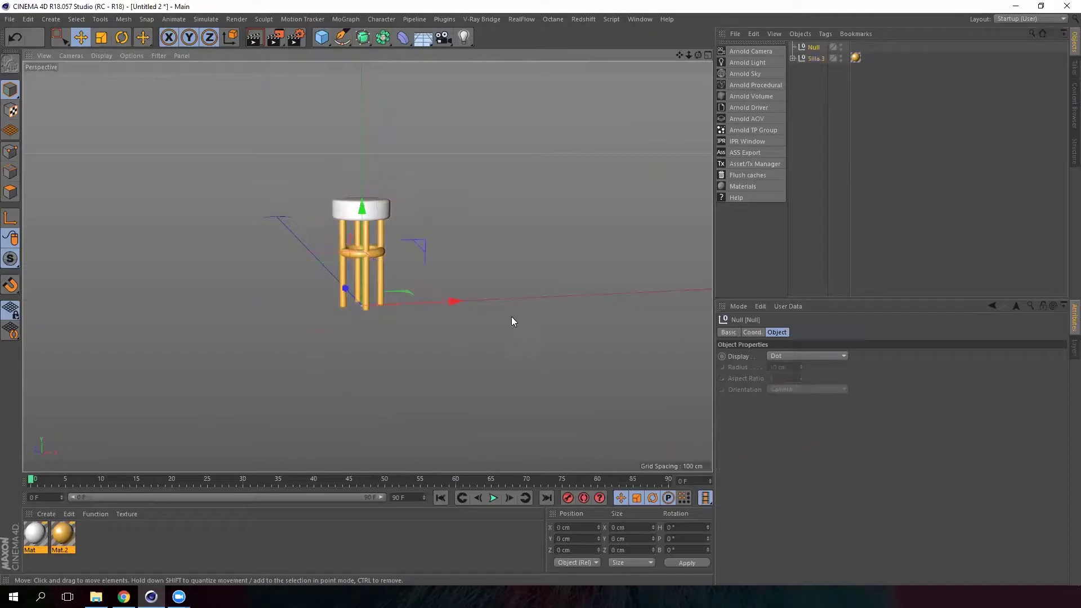
Set the display shape of the new Null to Circle
left_click_drag(512, 317, 397, 353, "alt")
scroll(434, 340, "up", 8)
scroll(311, 321, "down", 8)
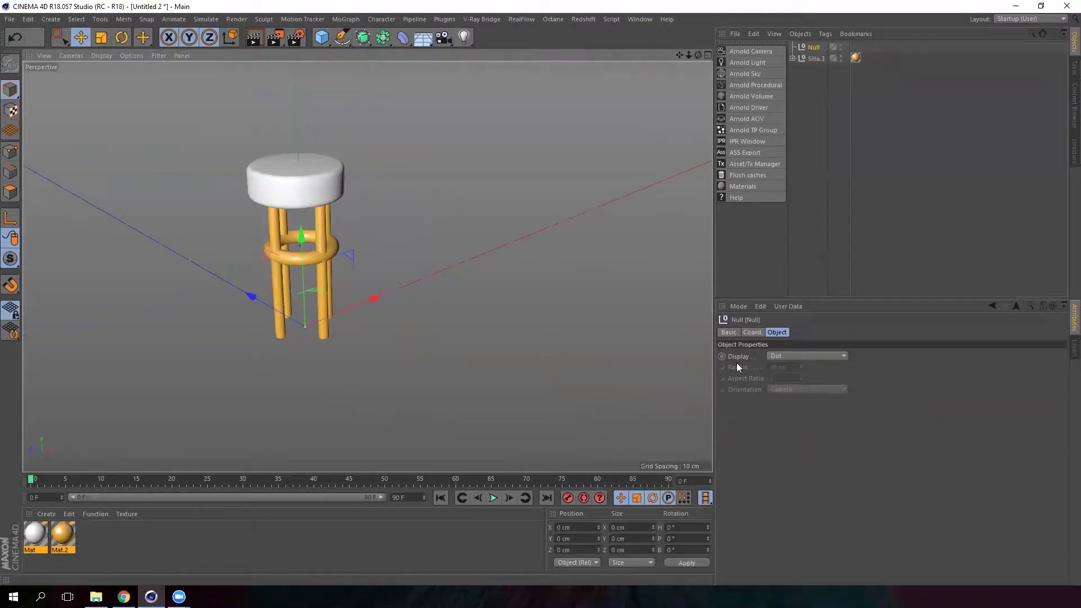
left_click(785, 357)
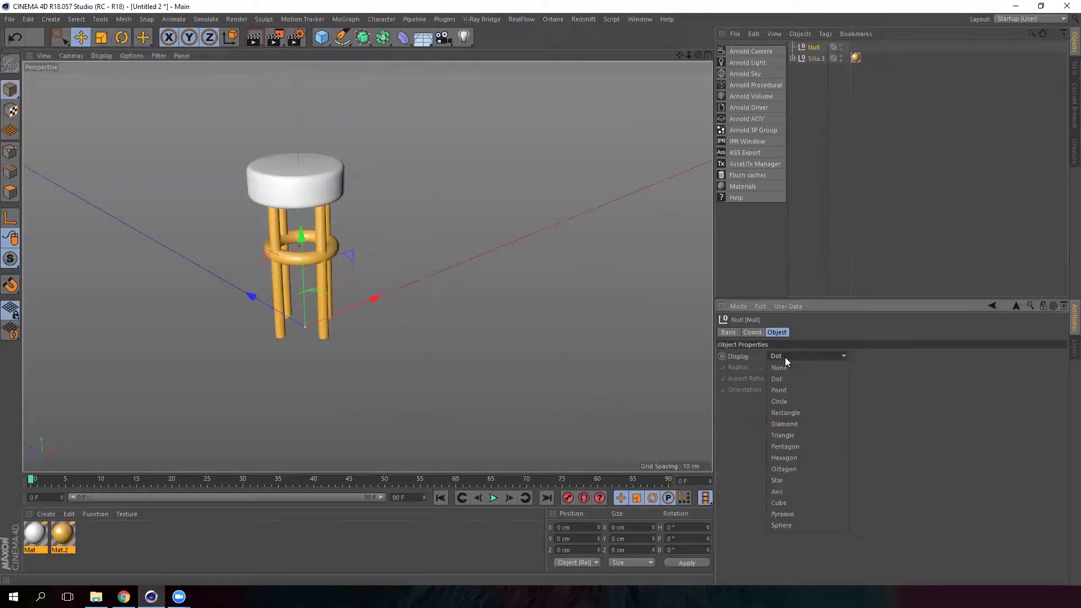
left_click(796, 401)
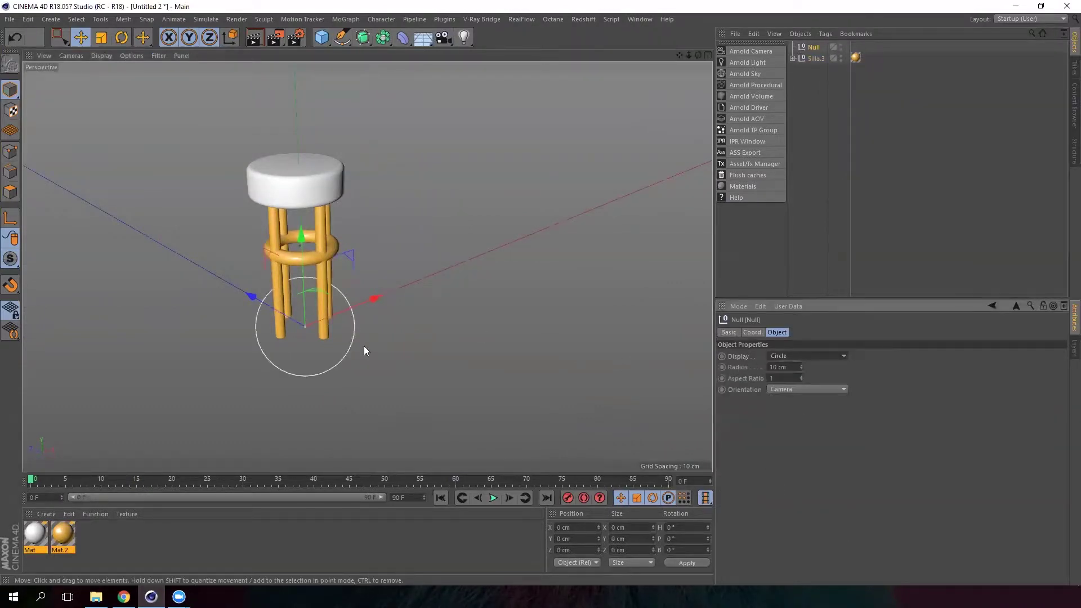
Try the XY orientation for the Null's circle and switch it to ZY
mouse_move(364, 346)
left_mouse_down("alt")
mouse_move(258, 306)
mouse_move(349, 297)
mouse_move(261, 251)
left_mouse_up("alt")
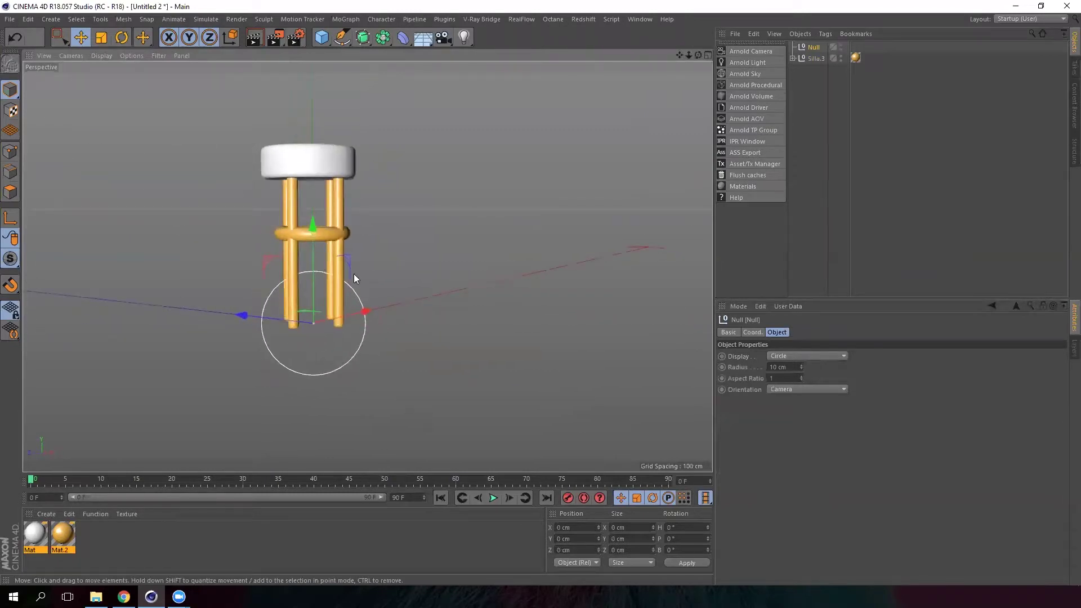
left_click_drag(354, 278, 455, 334, "alt")
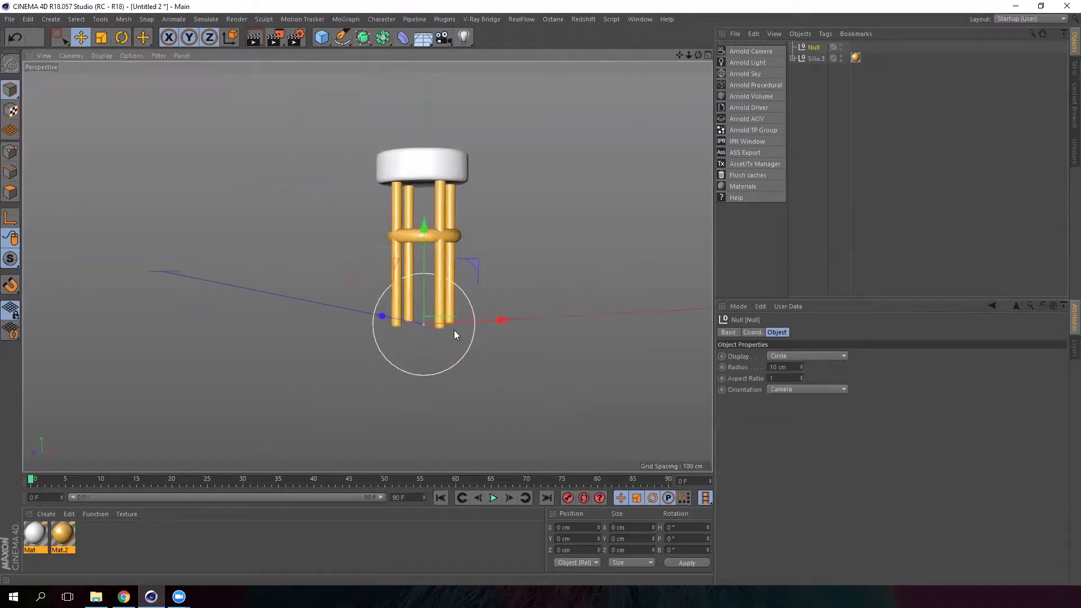
left_click(793, 389)
left_click(784, 411)
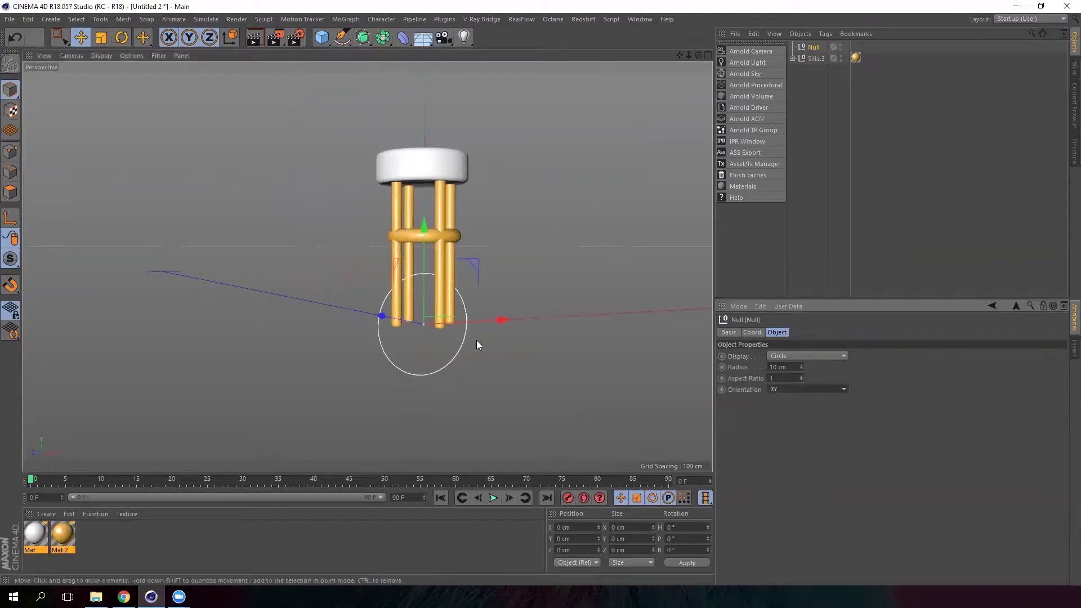
left_click(781, 423)
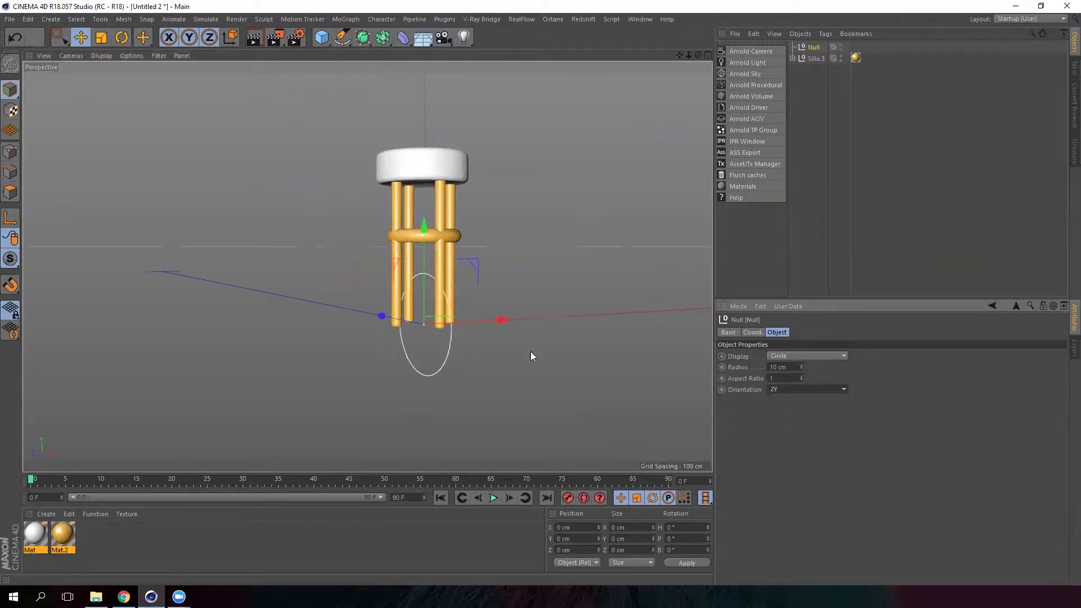
Set the Null's circle orientation to XZ and make the Silla.3 stool group a child of that Null
left_click(788, 435)
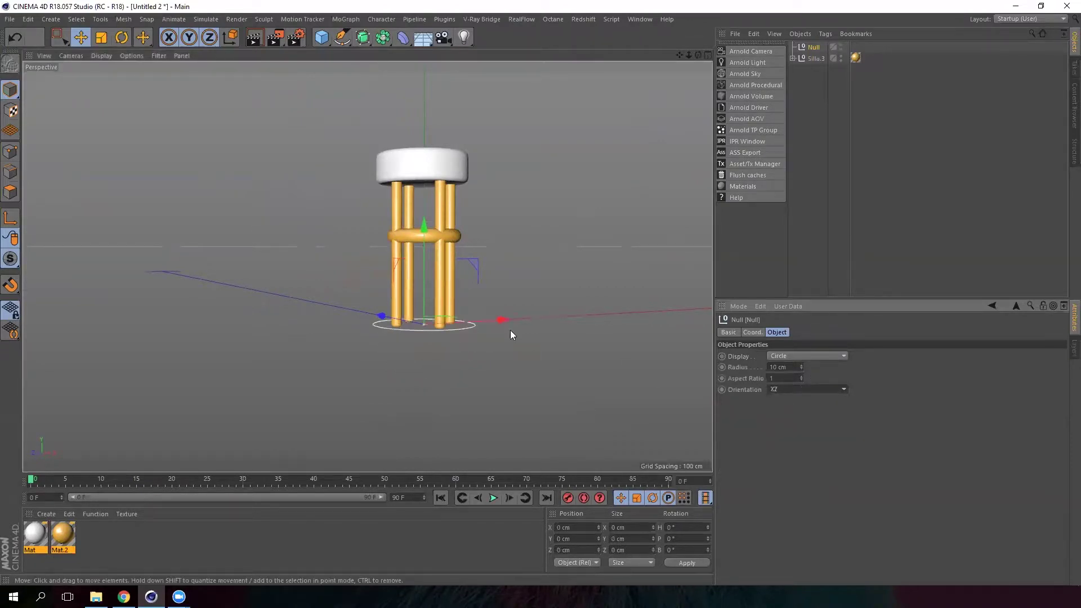
left_click_drag(510, 330, 376, 366, "alt")
left_click(799, 57)
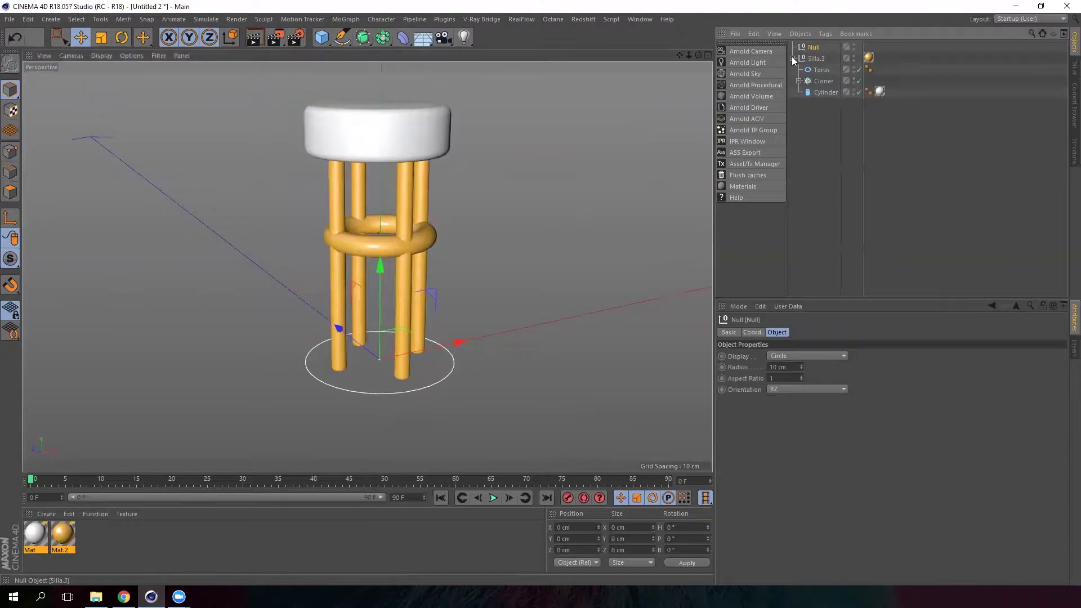
left_click(793, 58)
left_click_drag(816, 61, 820, 53)
left_click(813, 47)
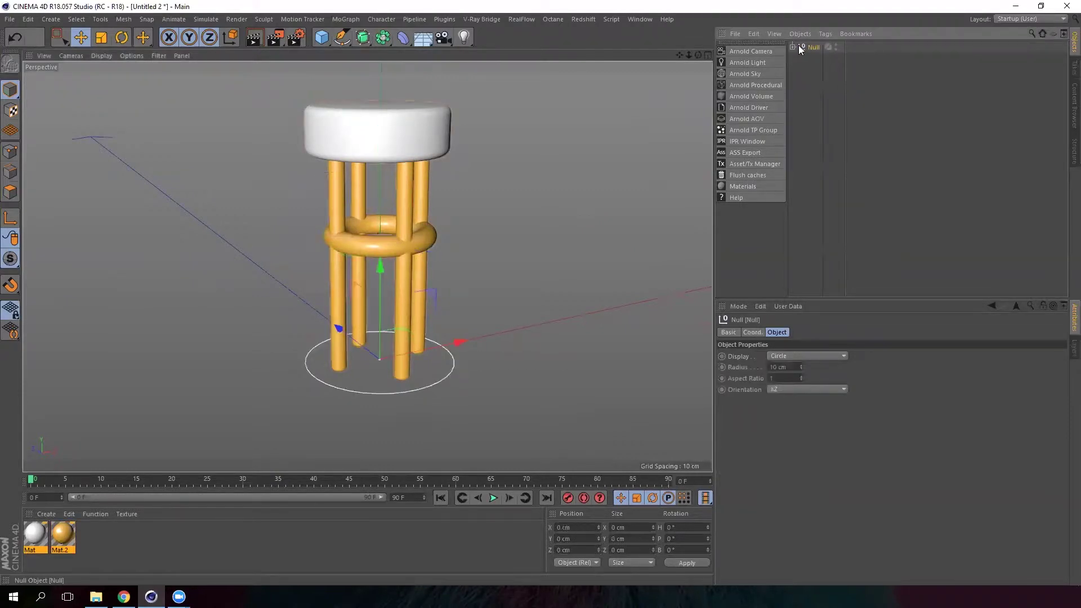
Rename the parent Null as Base and collapse its hierarchy
double_click(817, 48)
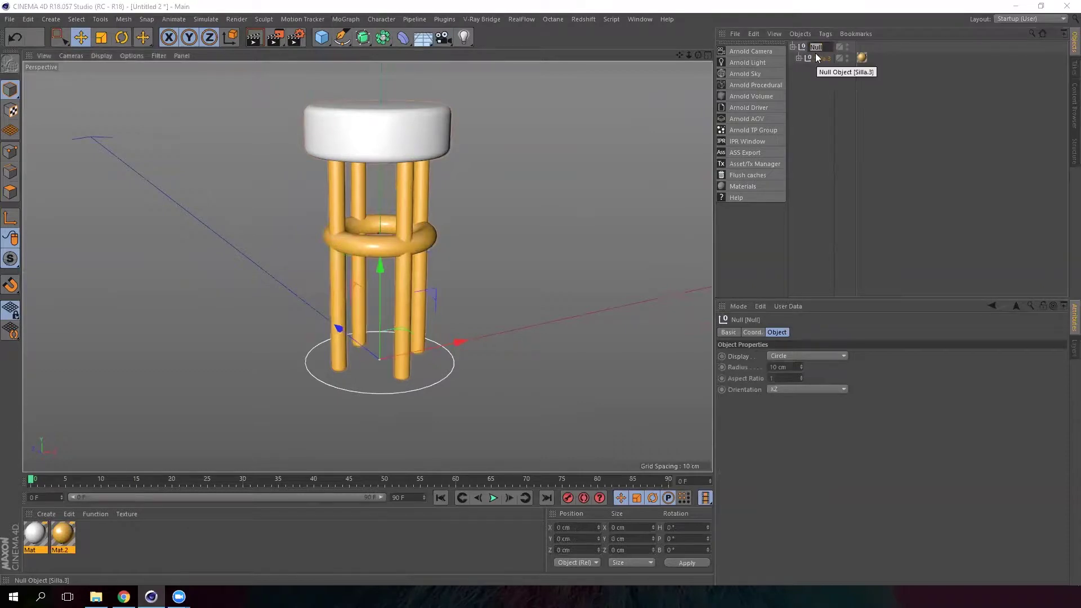
key("BackSpace")
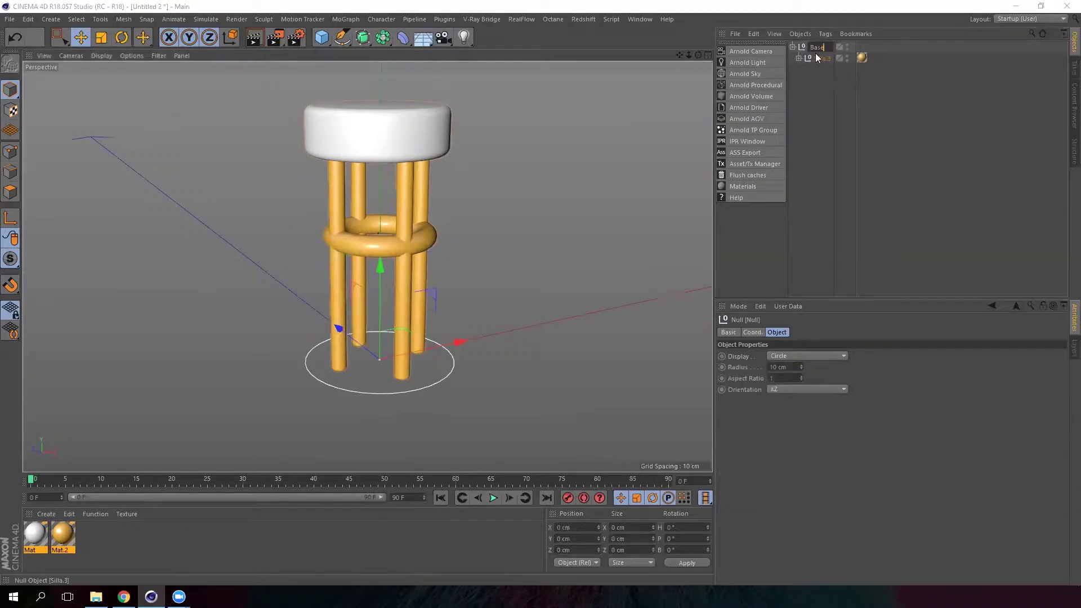
key("Return")
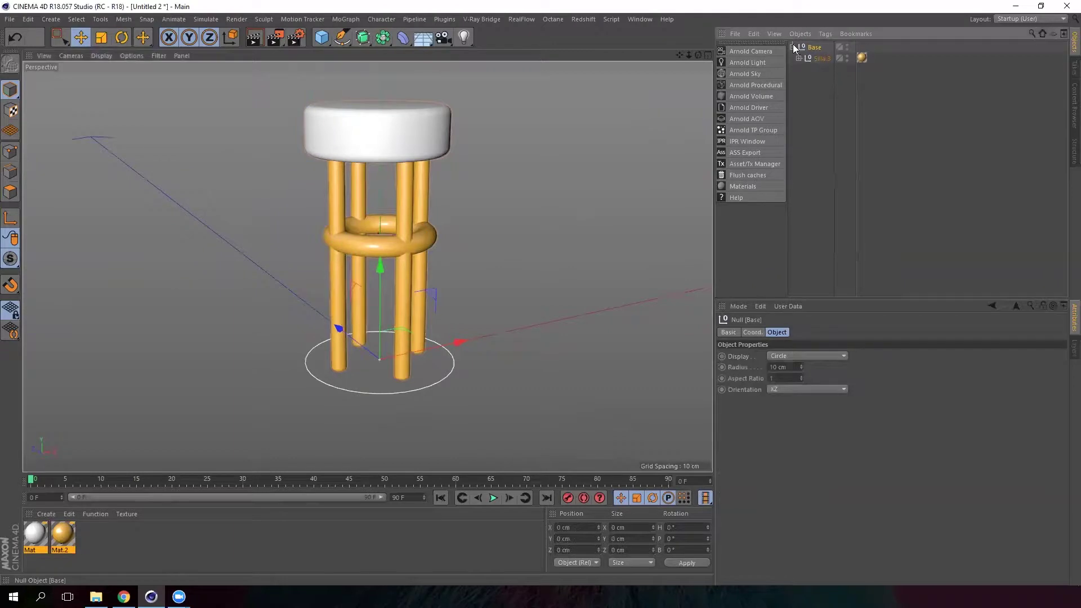
left_click(793, 46)
Try moving the Base null together with the stool, undo the move, and view the stool from several angles
scroll(406, 244, "down", 3)
left_click_drag(442, 283, 485, 315, "alt")
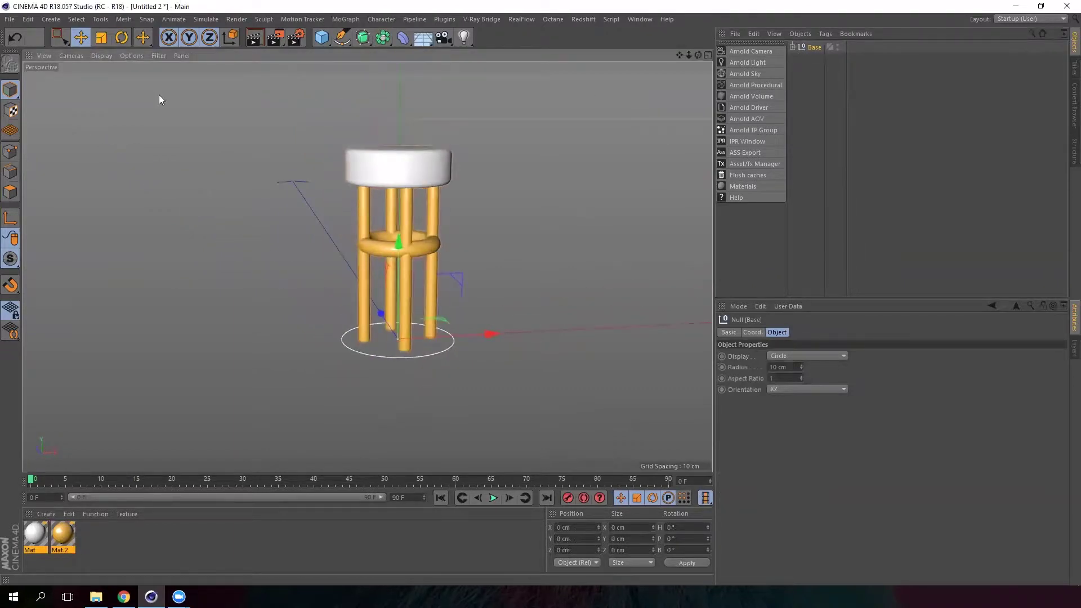
mouse_move(459, 277)
left_mouse_down()
mouse_move(359, 207)
mouse_move(518, 198)
mouse_move(452, 276)
left_mouse_up()
key("ctrl+z")
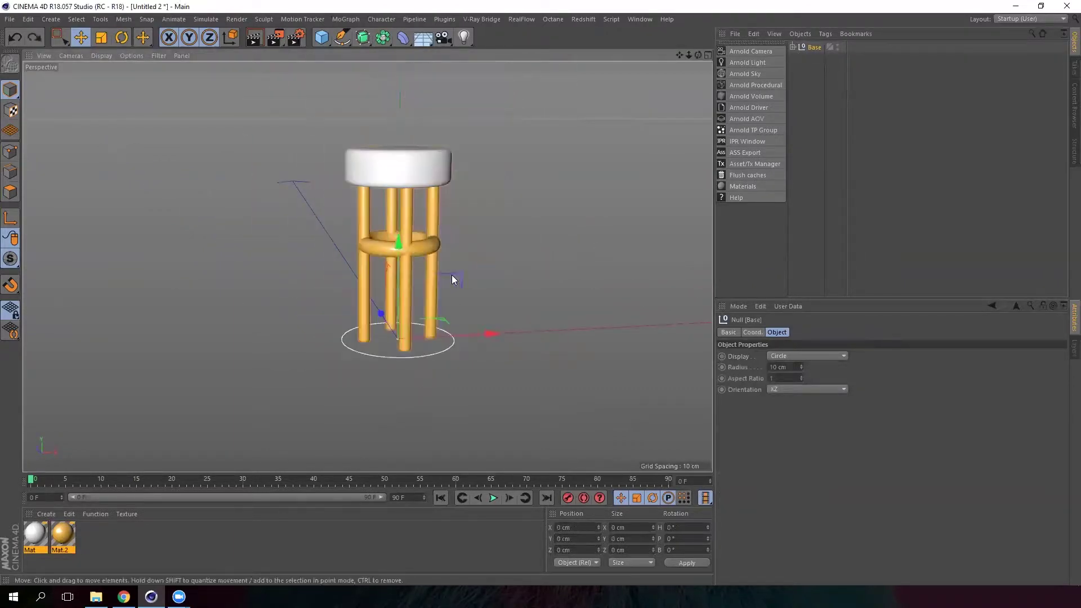
left_click_drag(352, 262, 385, 335, "alt")
scroll(417, 326, "down", 3)
scroll(406, 327, "up", 3)
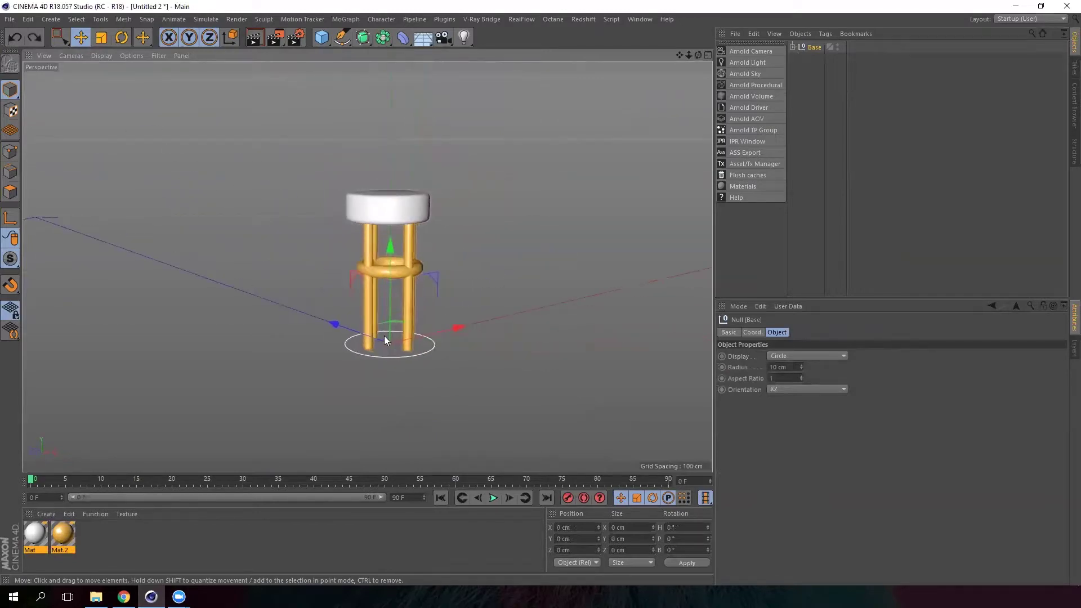
left_click_drag(437, 276, 327, 275, "alt")
scroll(392, 255, "up", 3)
Select the Cloner inside the Silla.3 group and add a Plain effector for it
left_click(793, 48)
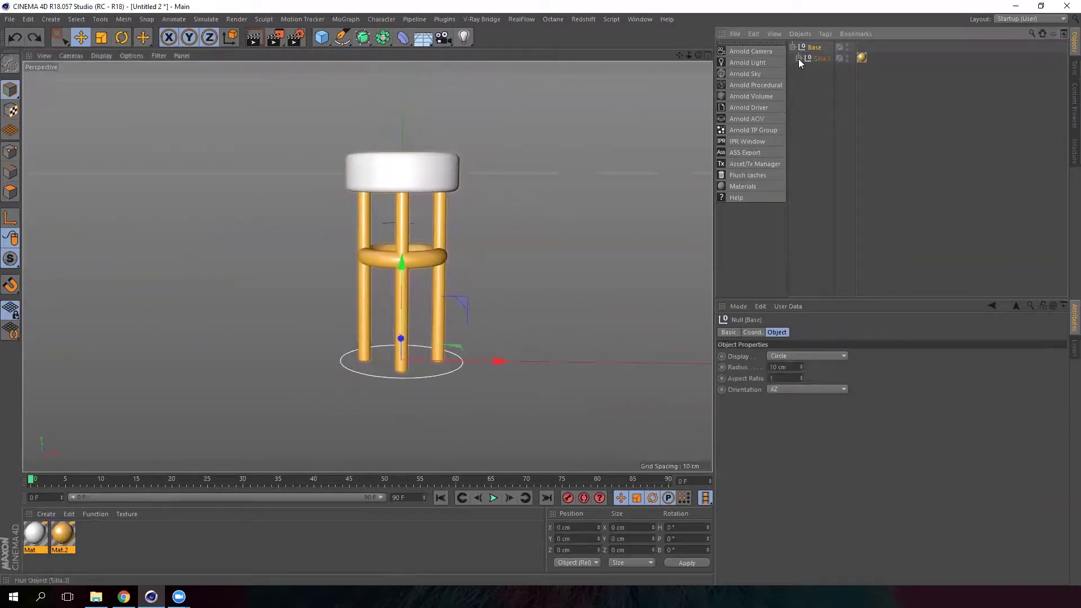
left_click(799, 58)
left_click(821, 81)
left_click_drag(353, 304, 441, 288, "alt")
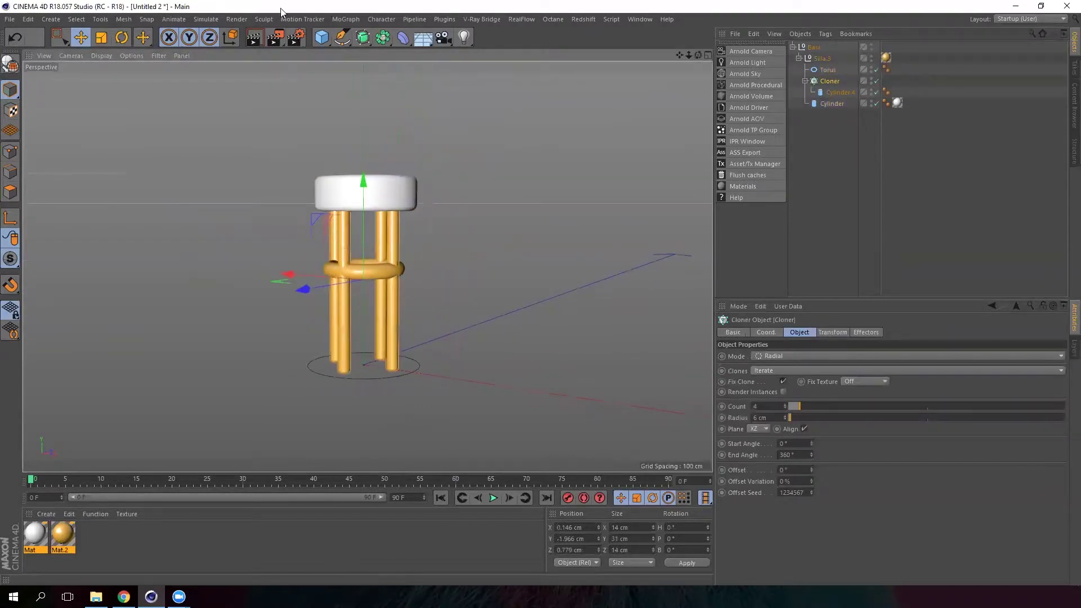
left_click(345, 19)
mouse_move(356, 39)
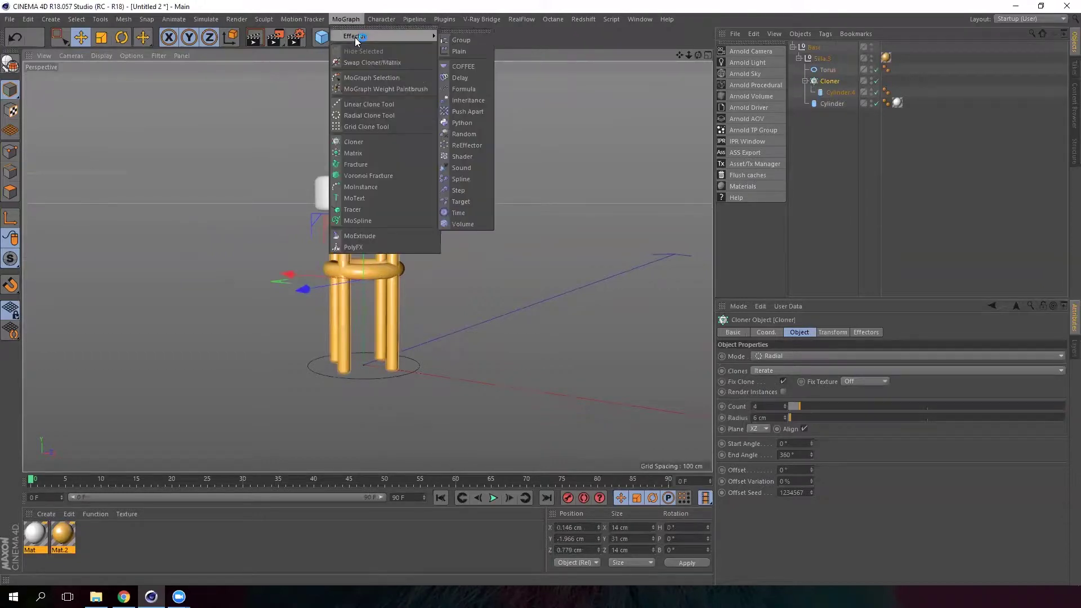
left_click(459, 52)
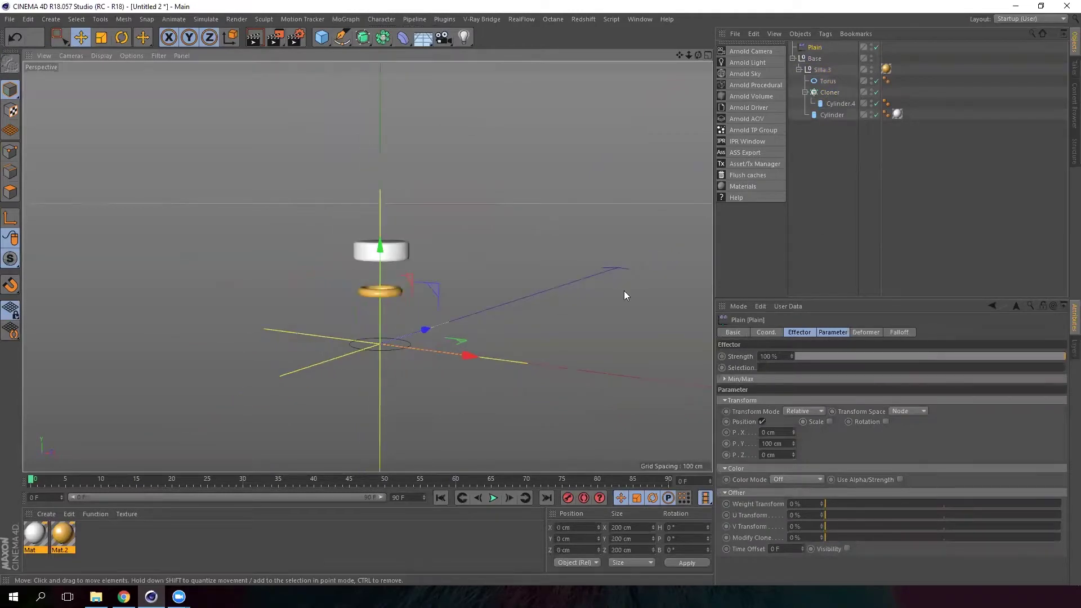
Try shifting the Plain effector slightly along its Z axis and undo the move
middle_click_drag(392, 331, 399, 295, "alt")
scroll(399, 295, "up", 1)
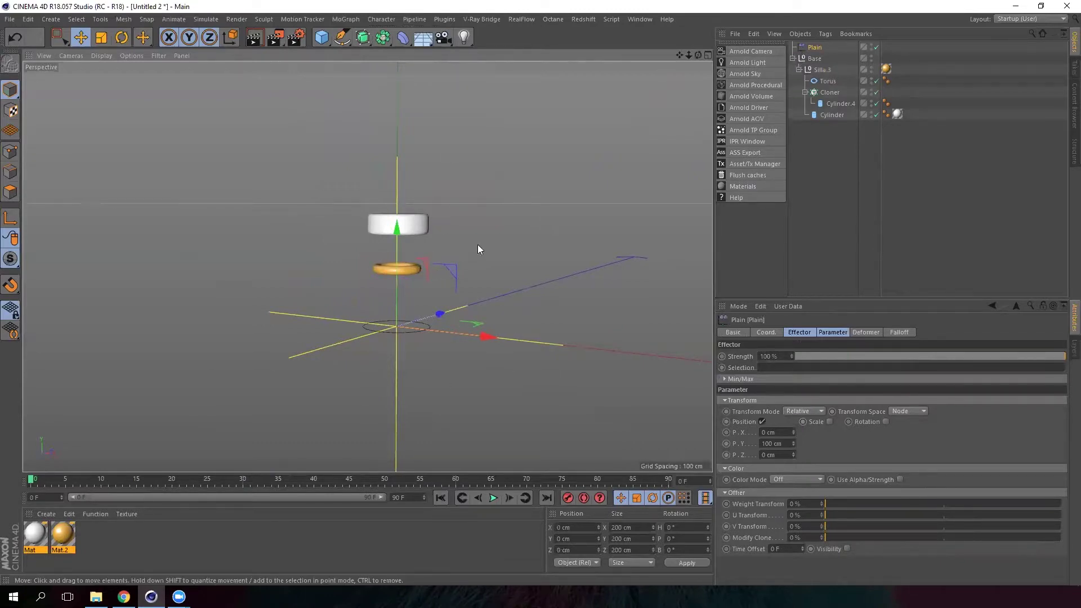
mouse_move(439, 316)
left_mouse_down()
mouse_move(425, 323)
mouse_move(444, 318)
left_mouse_up()
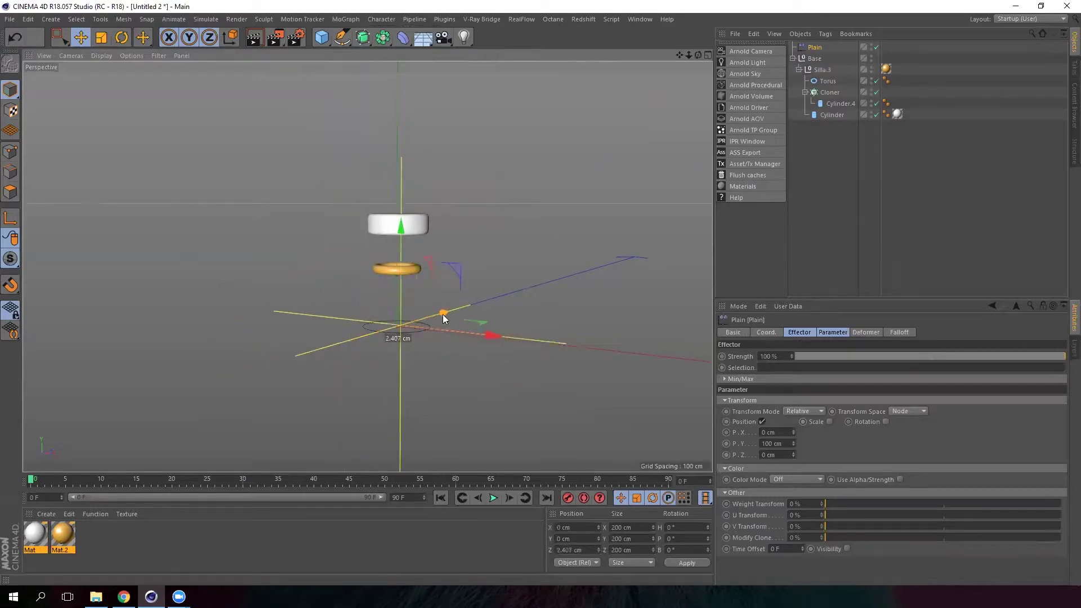
key("ctrl+z")
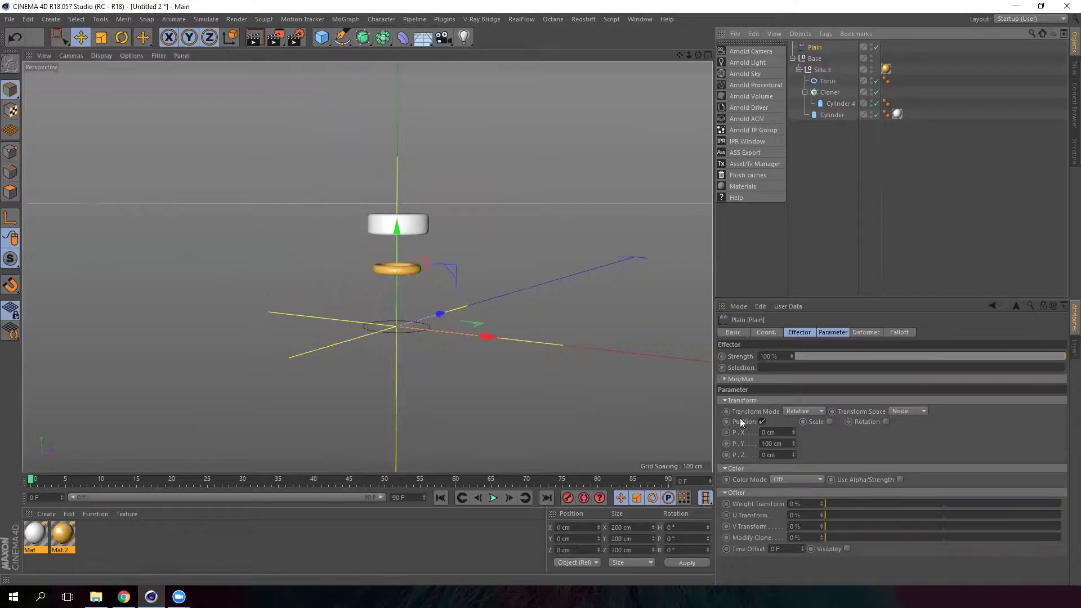
Set the Plain effector's Y position offset to 0 cm
left_click_drag(786, 444, 753, 411)
type("0")
key("Return")
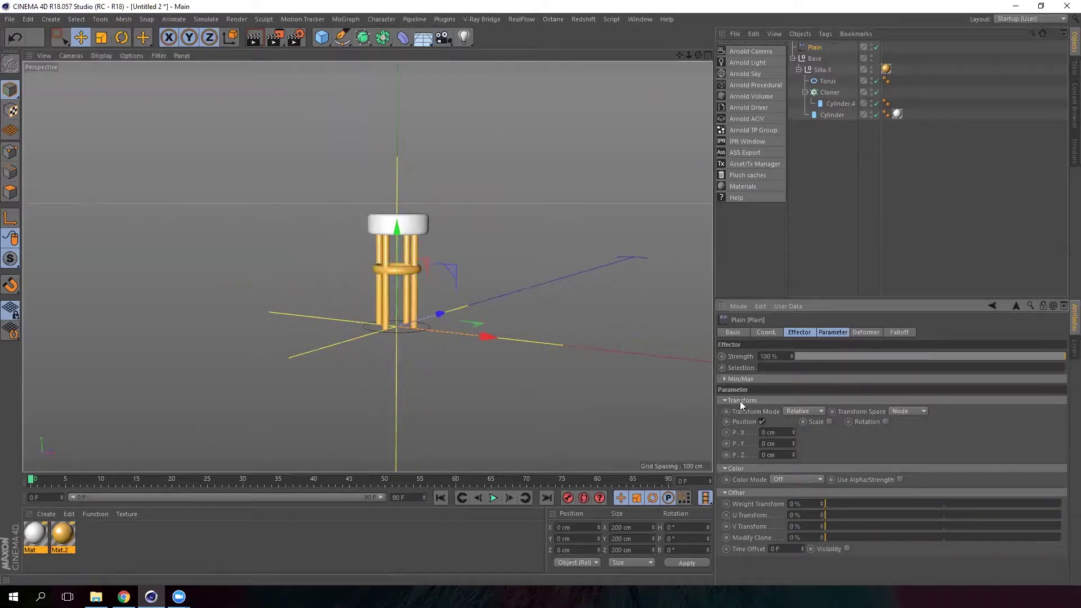
Make the Plain effector a child of the Silla.3 group, directly above the torus, and keep it selected
scroll(410, 255, "up", 3)
left_click_drag(384, 286, 393, 200, "alt")
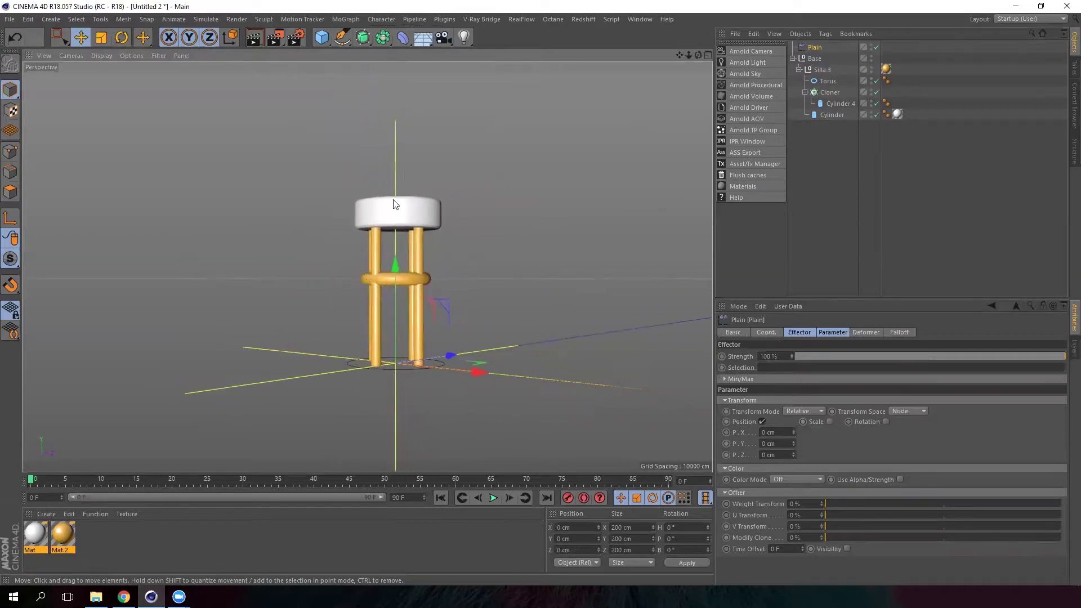
left_click_drag(416, 274, 416, 341, "alt")
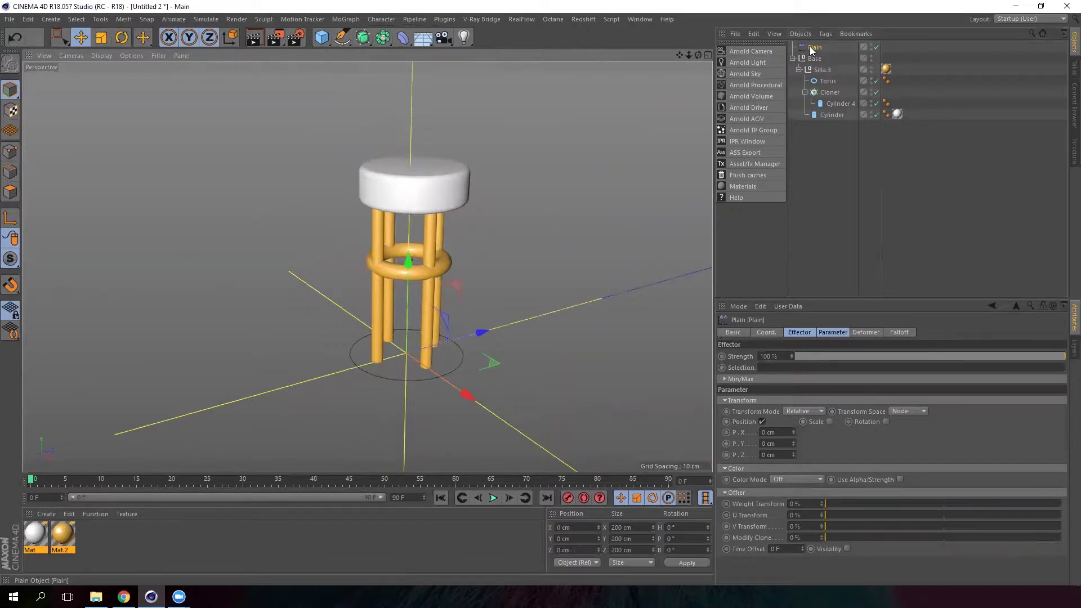
left_click_drag(811, 49, 830, 72)
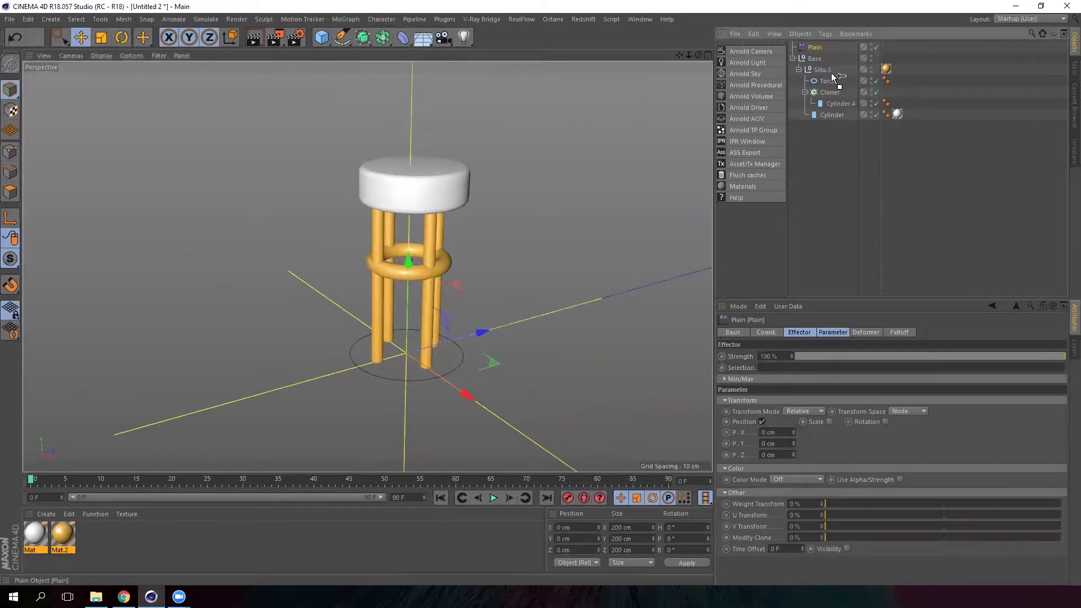
left_click_drag(821, 73, 818, 71)
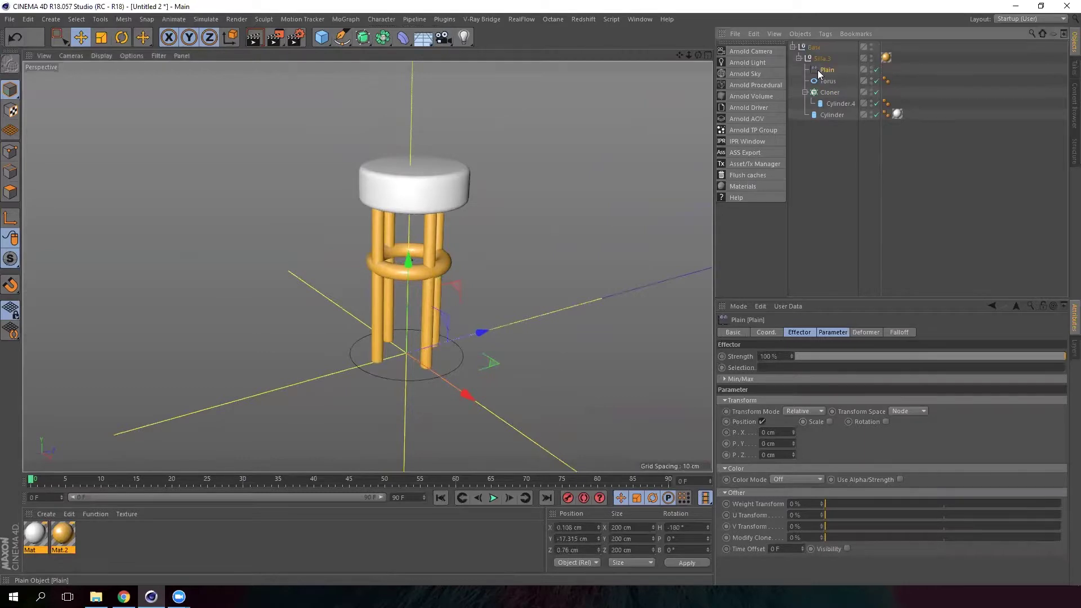
left_click(825, 69)
Disable the Plain effector's Position transform and set its deformation mode to Object
left_click_drag(509, 358, 468, 337, "alt")
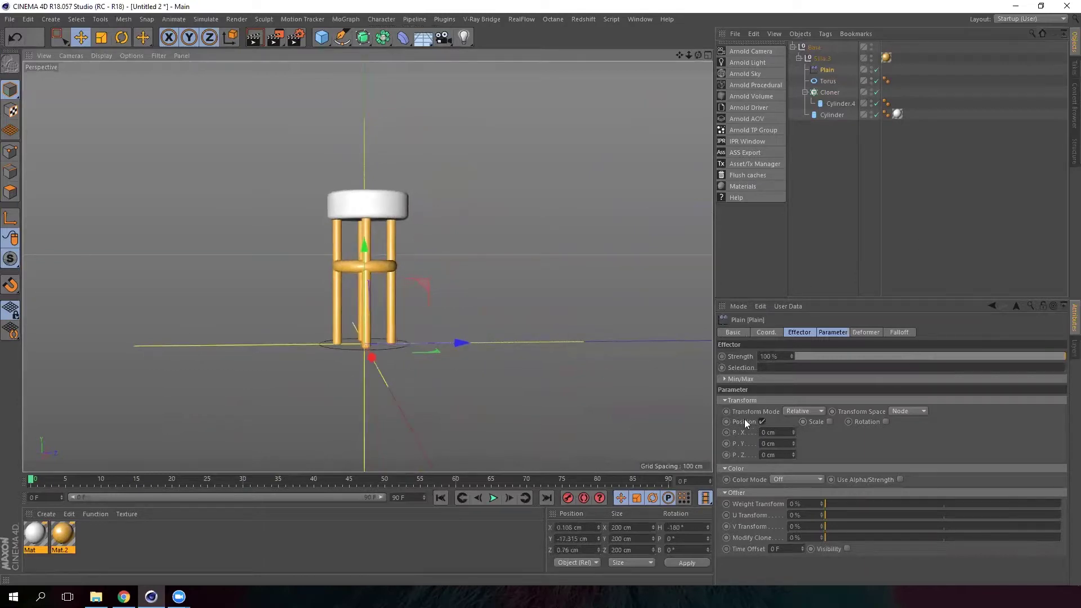
left_click(762, 423)
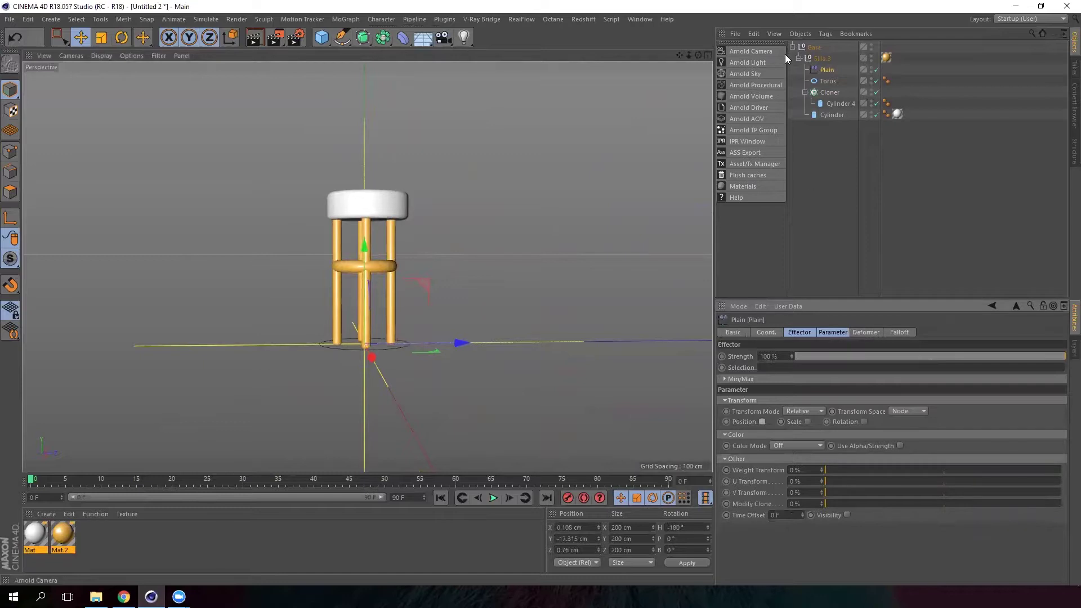
left_click(870, 332)
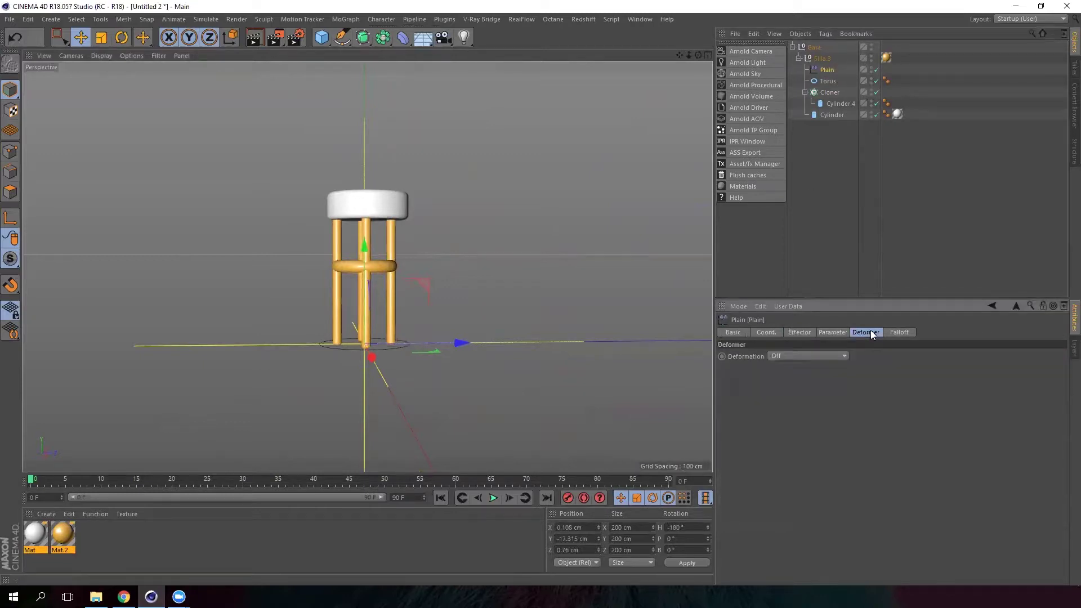
left_click(814, 356)
left_click(807, 378)
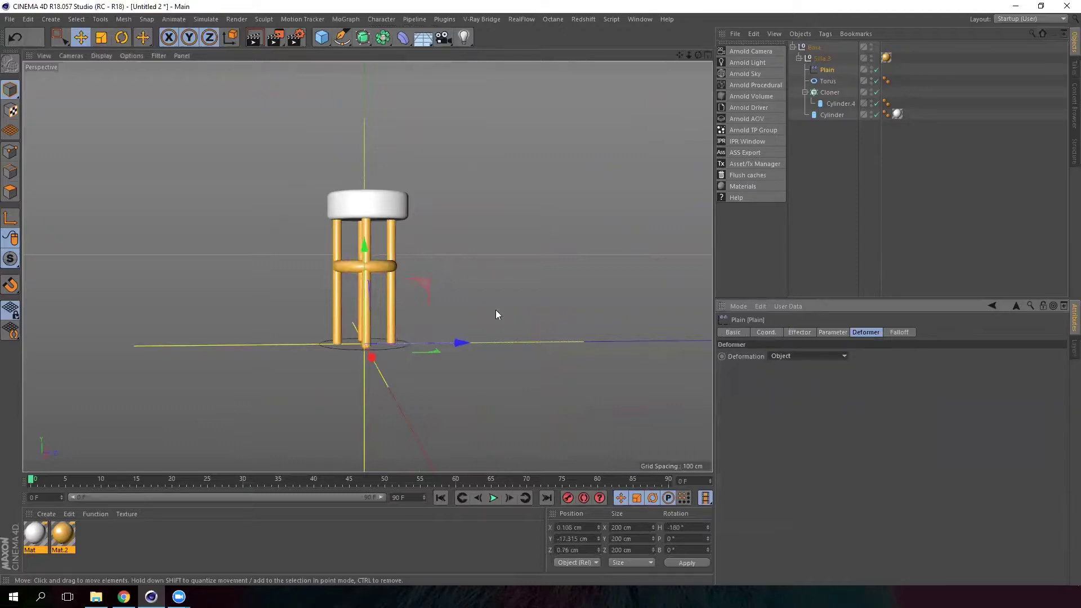
Set the Plain effector's falloff shape to Linear
left_click(901, 333)
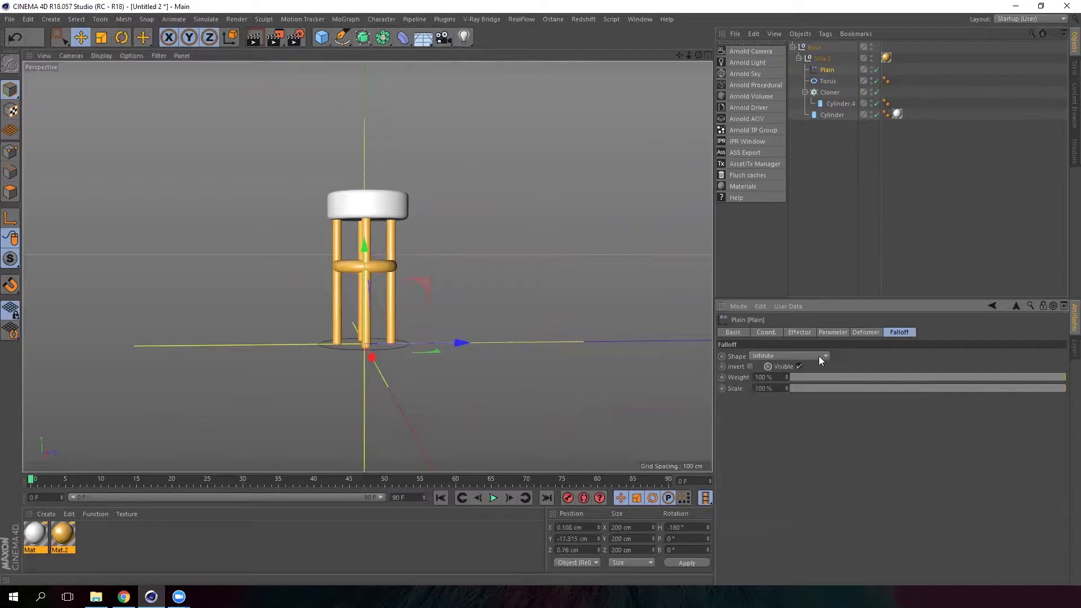
left_click(802, 355)
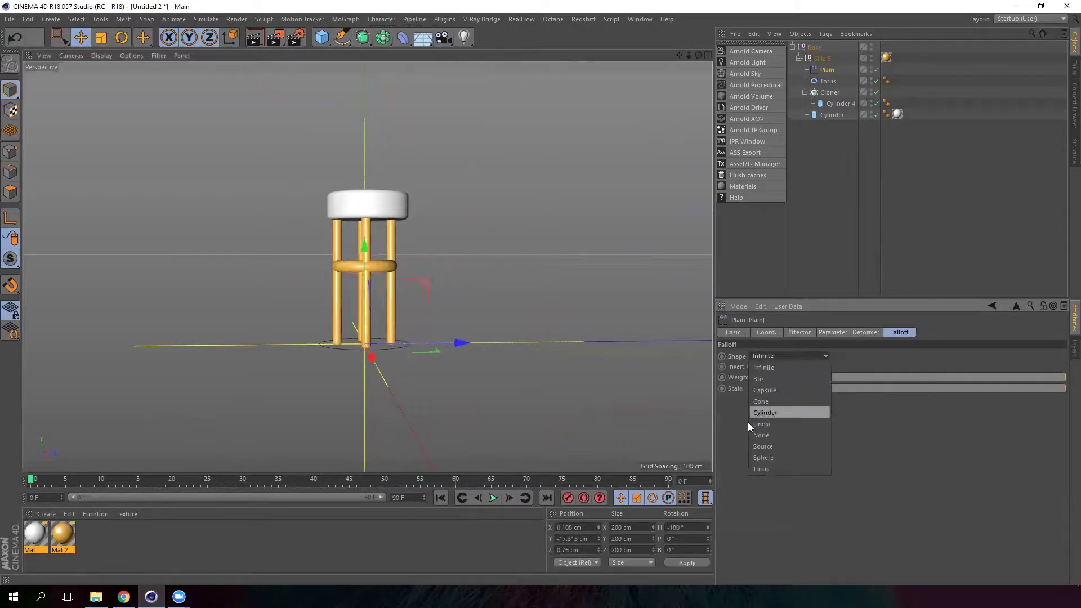
left_click(783, 424)
scroll(445, 279, "down", 3)
left_click_drag(460, 292, 368, 266, "alt")
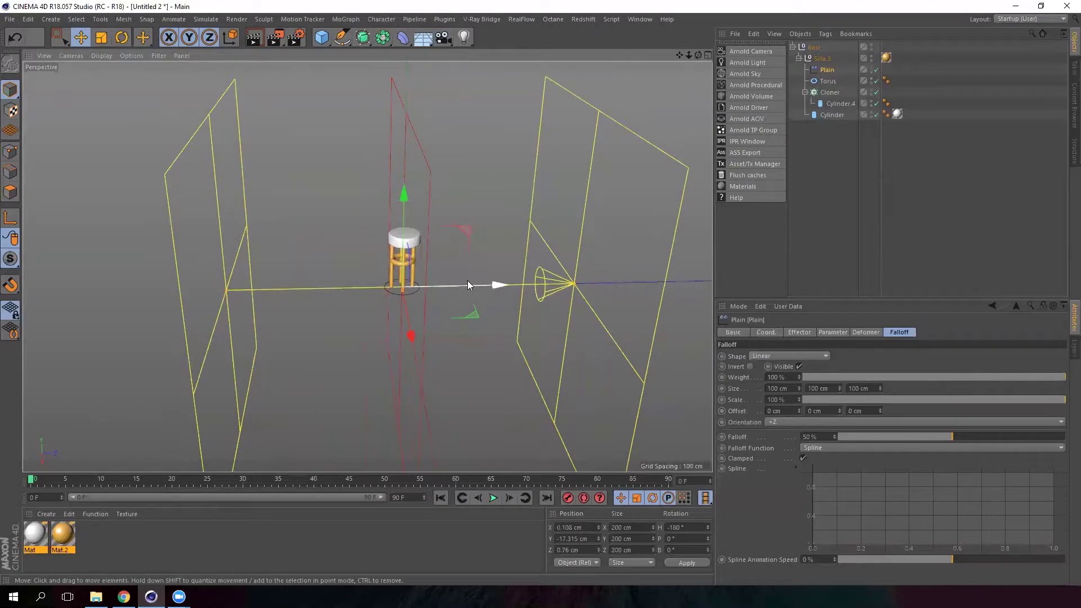
left_click_drag(521, 302, 489, 251, "alt")
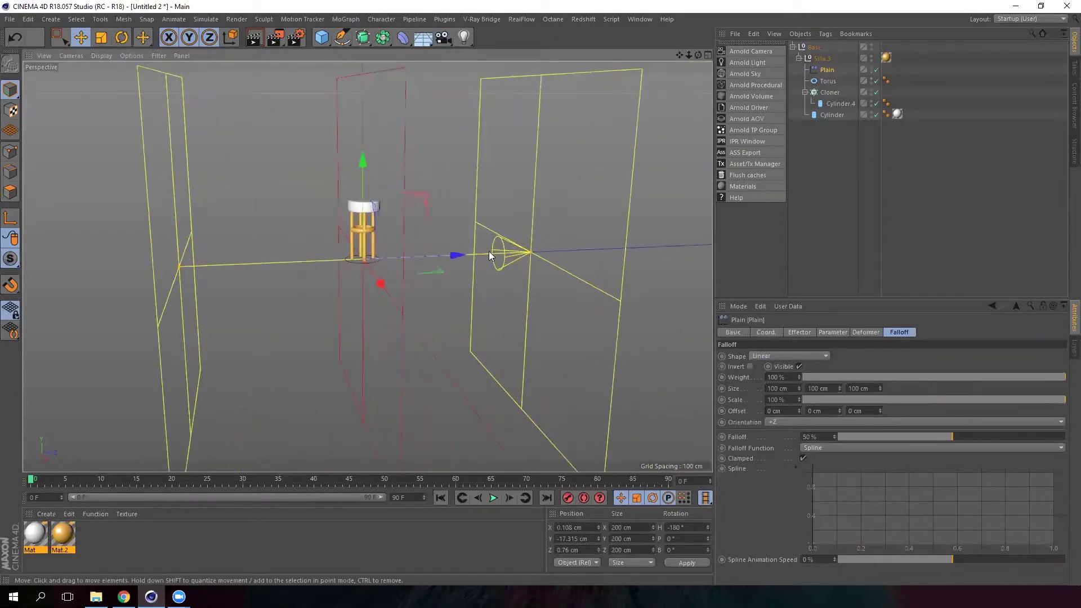
Move the Plain effector along its Z axis to about 145 cm, so its falloff area clears the stool
left_click_drag(395, 255, 258, 222)
key("ctrl+z")
left_click_drag(171, 218, 757, 264, "alt")
middle_click_drag(471, 260, 327, 254, "alt")
middle_click_drag(508, 215, 482, 250, "alt")
left_click_drag(498, 282, 91, 283)
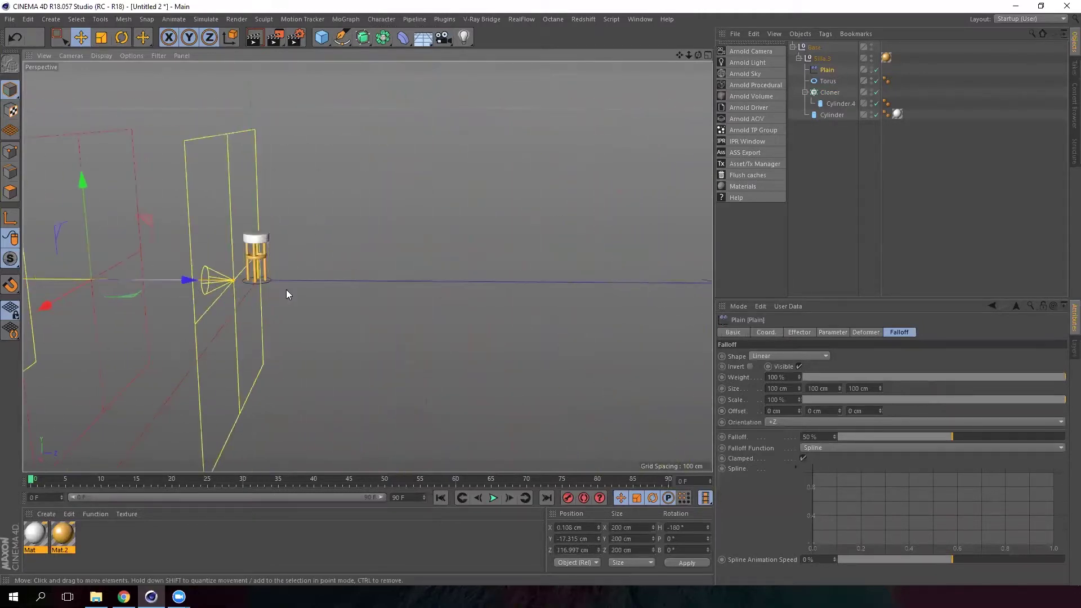
middle_click_drag(286, 289, 405, 285, "alt")
left_click_drag(404, 285, 365, 277)
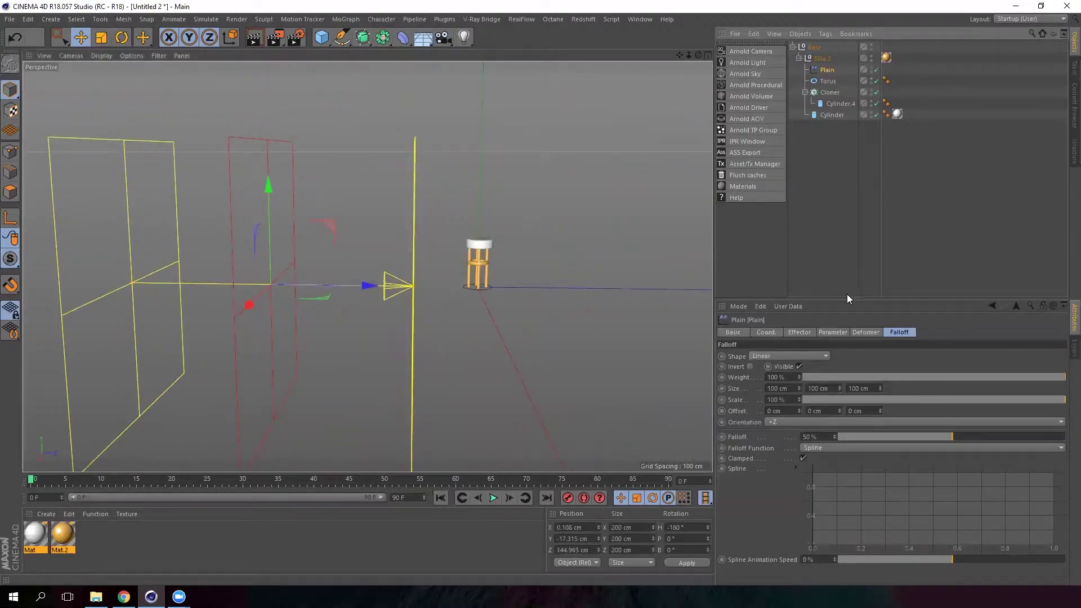
Enable the Plain effector's Scale transform with Uniform Scale and set the scale to -1
left_click(799, 332)
left_click(833, 332)
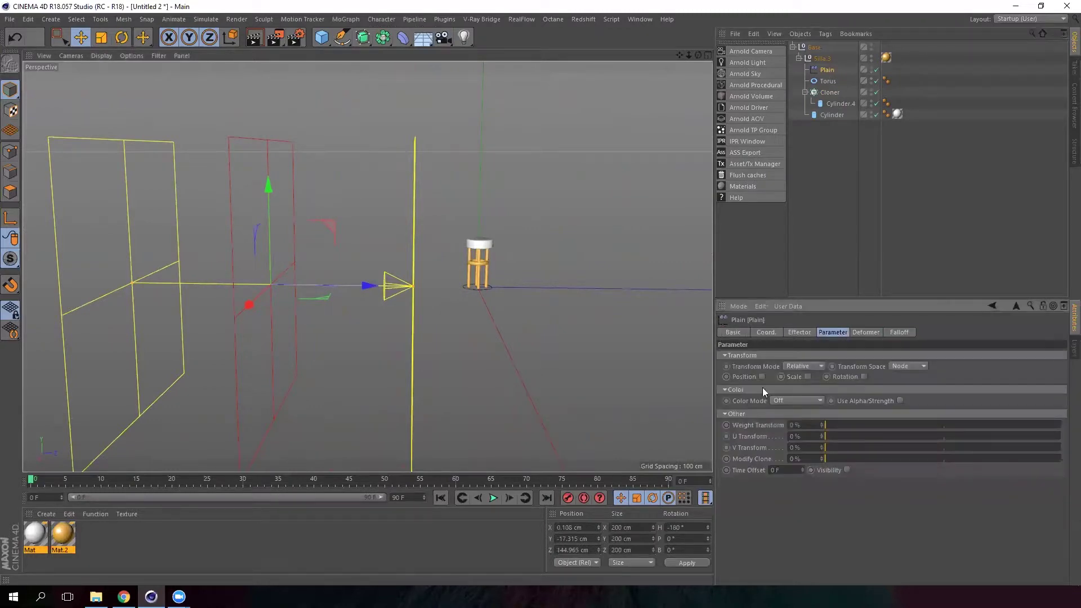
left_click(807, 376)
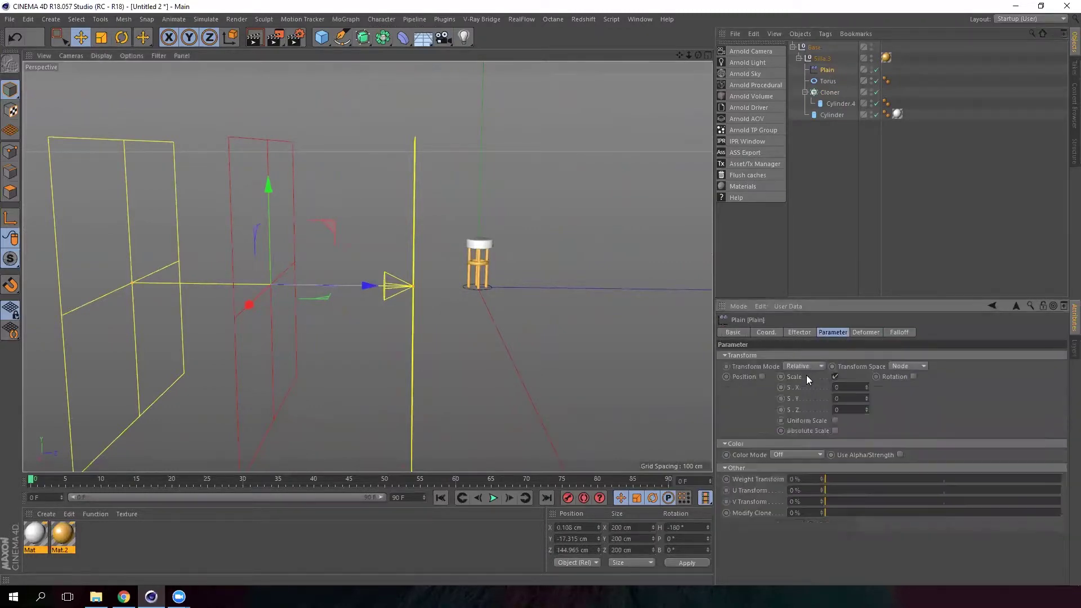
left_click(834, 420)
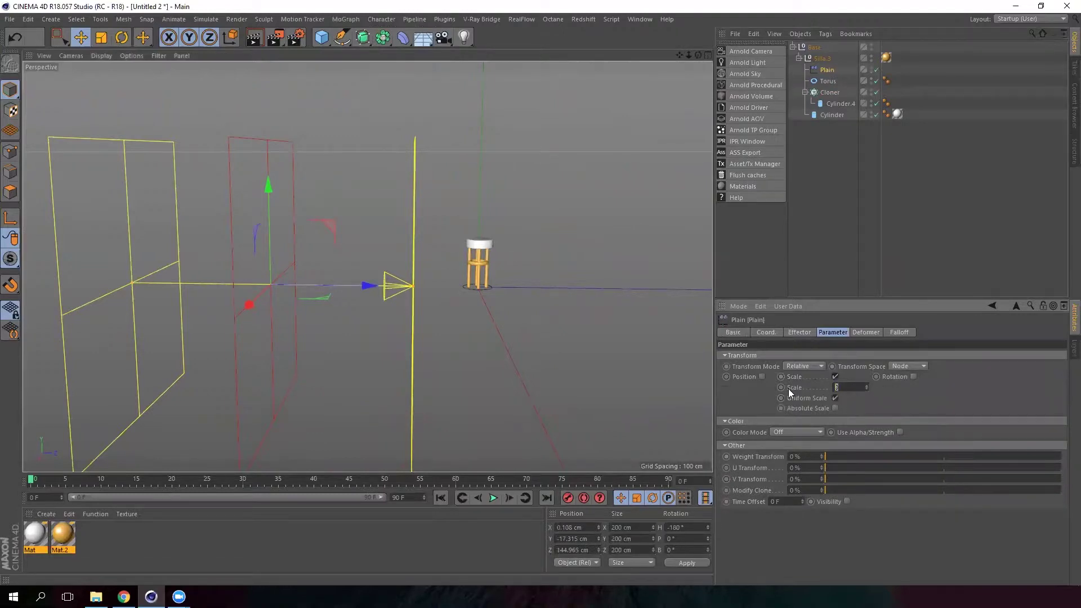
type("-1")
key("Return")
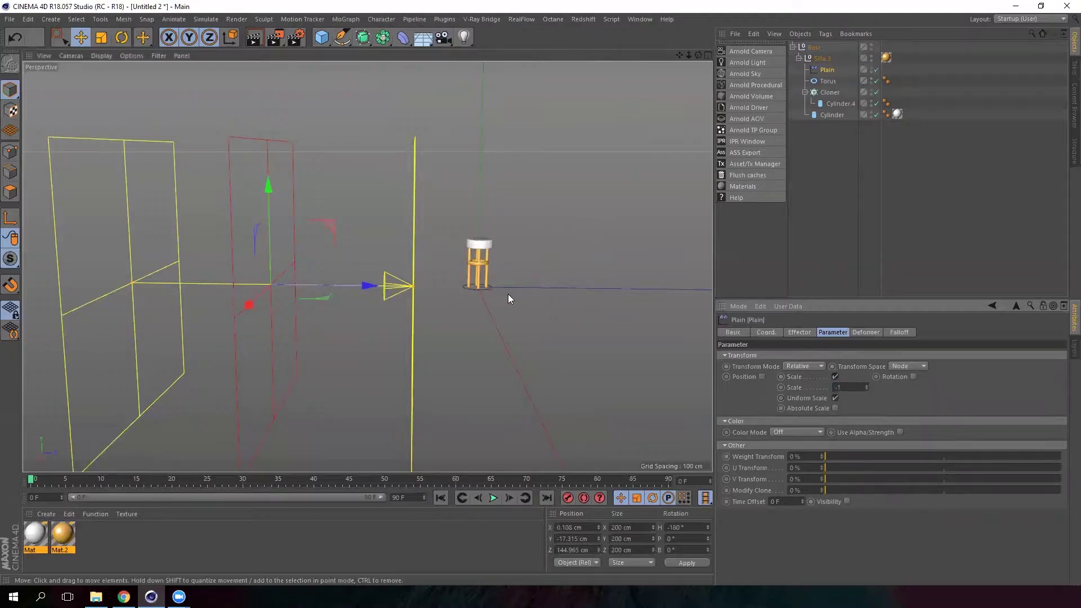
Collapse the Cloner and move the stool's seat Cylinder to the top of the Silla.3 group
left_click_drag(508, 294, 432, 245, "alt")
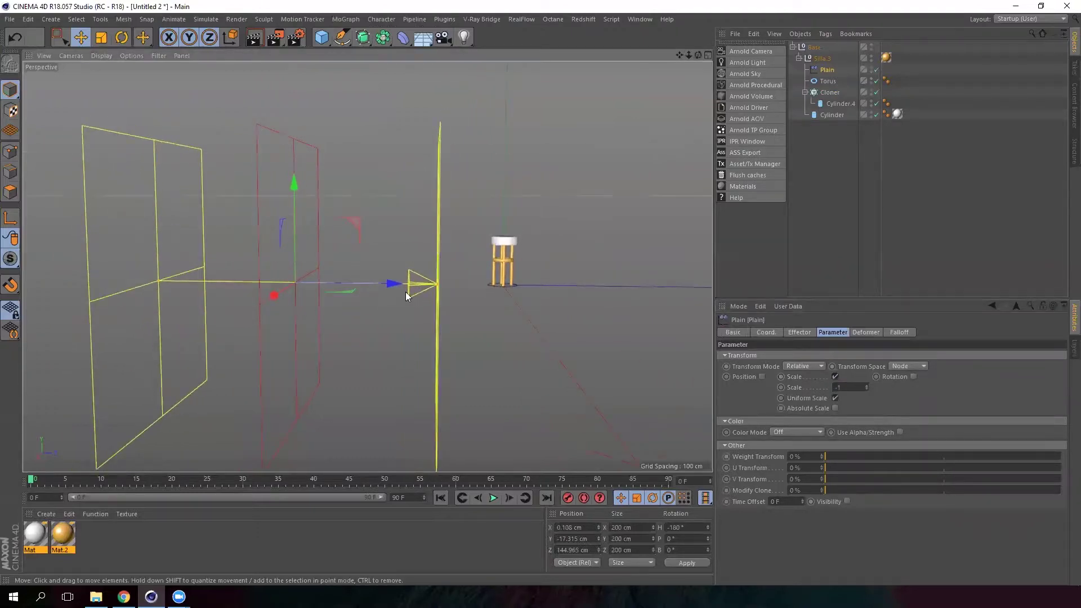
left_click_drag(406, 292, 352, 257, "alt")
left_click_drag(486, 237, 453, 269, "alt")
scroll(445, 256, "up", 2)
left_click(811, 91)
left_click(805, 92)
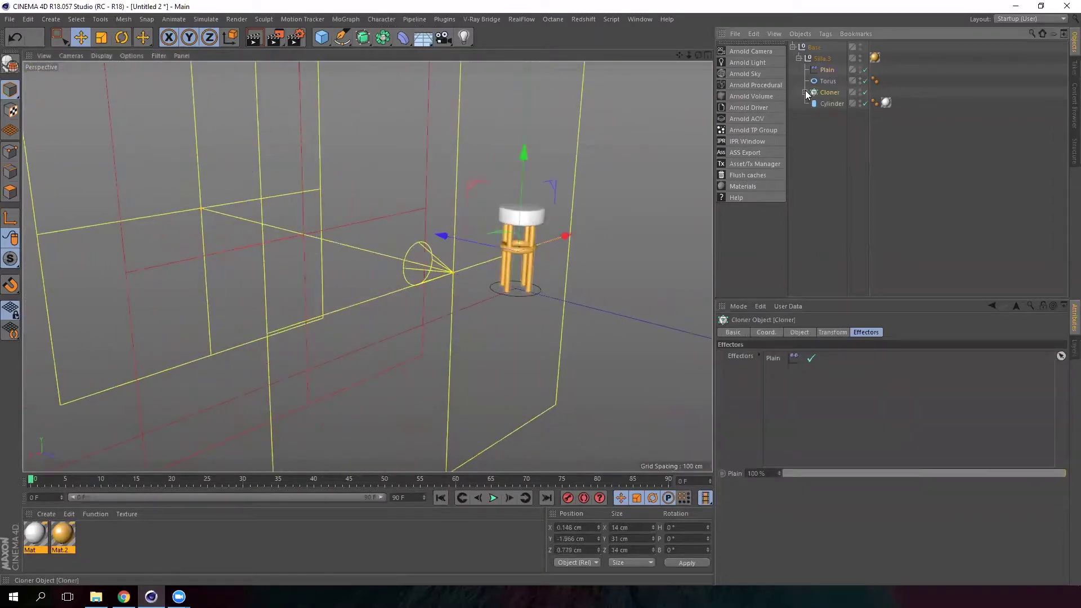
left_click_drag(835, 103, 834, 61)
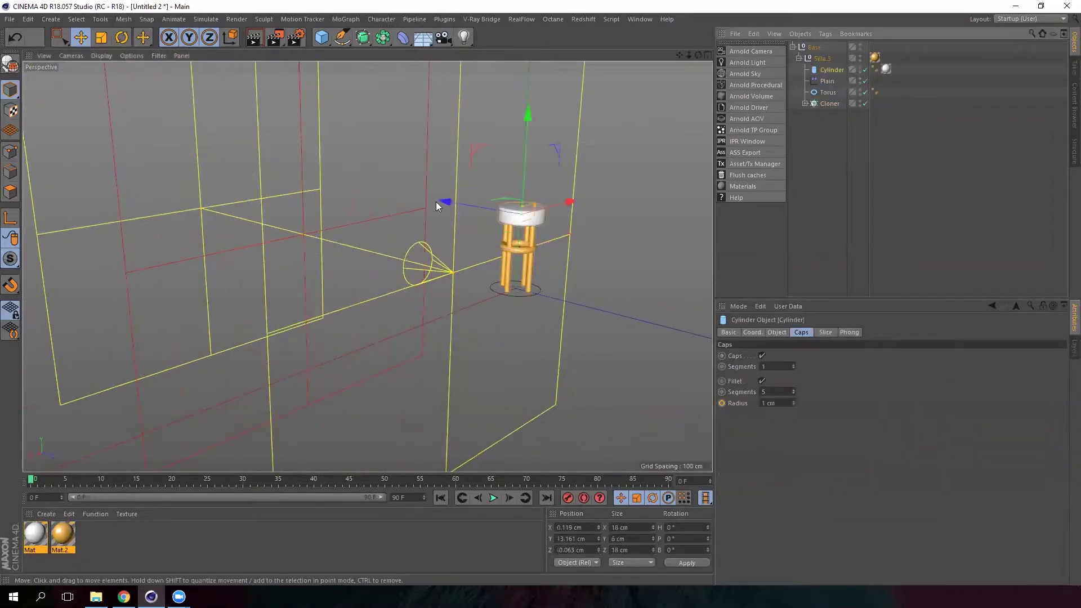
left_click_drag(436, 202, 426, 224, "alt")
left_click(831, 80)
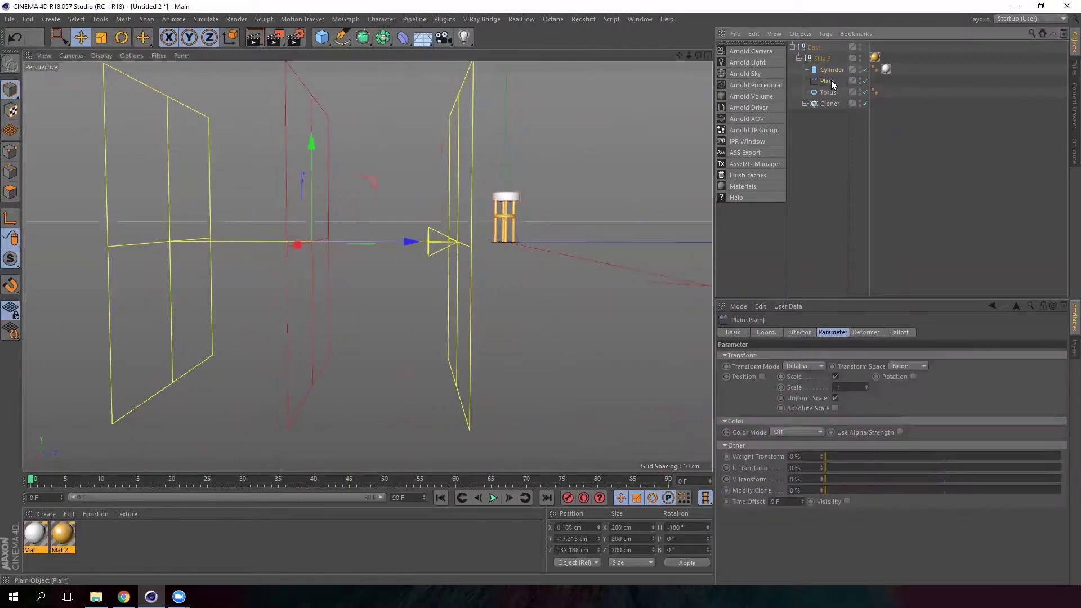
left_click_drag(840, 71, 829, 114)
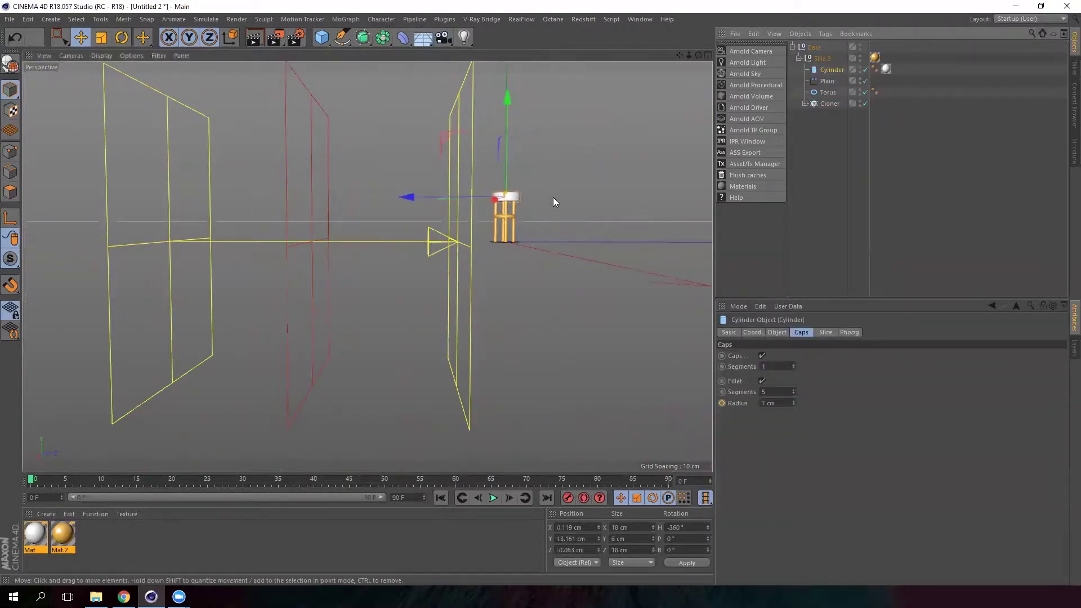
middle_click_drag(405, 253, 327, 275, "alt")
Scale the Plain effector's falloff area down to about 86 cm on all axes
left_click(831, 82)
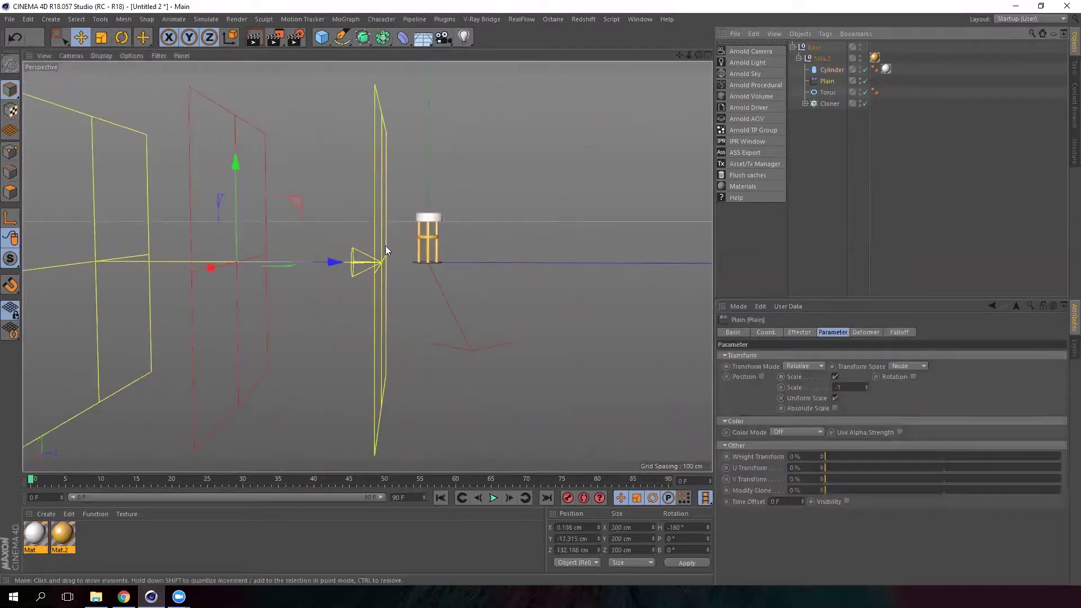
middle_click_drag(387, 249, 449, 277, "alt")
left_click_drag(437, 273, 410, 299)
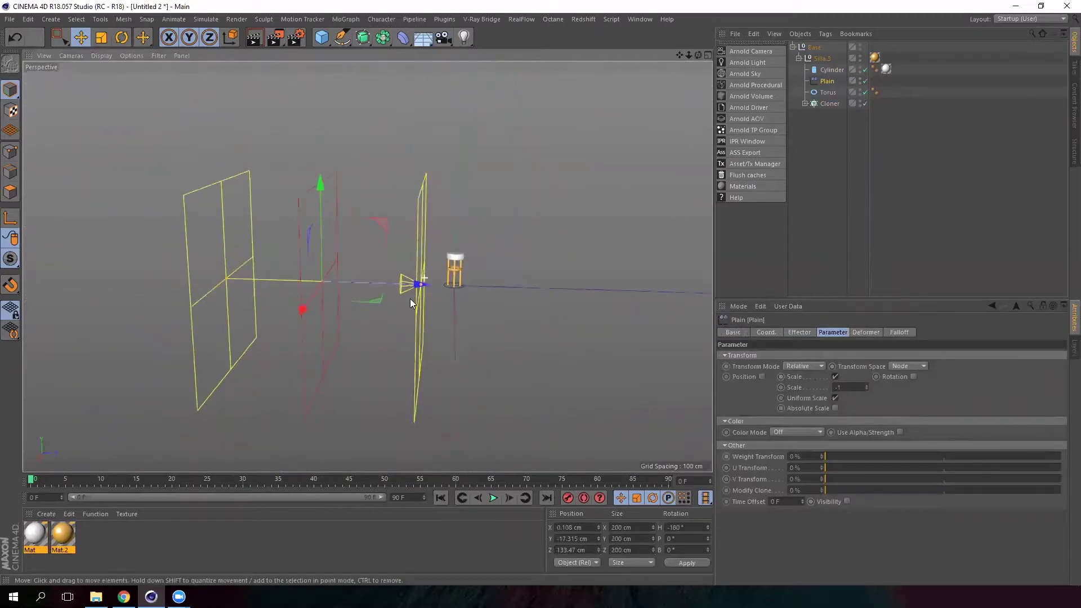
left_click(101, 37)
left_click_drag(479, 197, 639, 309)
Move the Plain effector past the stool to about -88 cm in Z and record a keyframe at frame 0
key("e")
middle_click_drag(570, 285, 464, 274, "alt")
left_click_drag(448, 281, 405, 267, "alt")
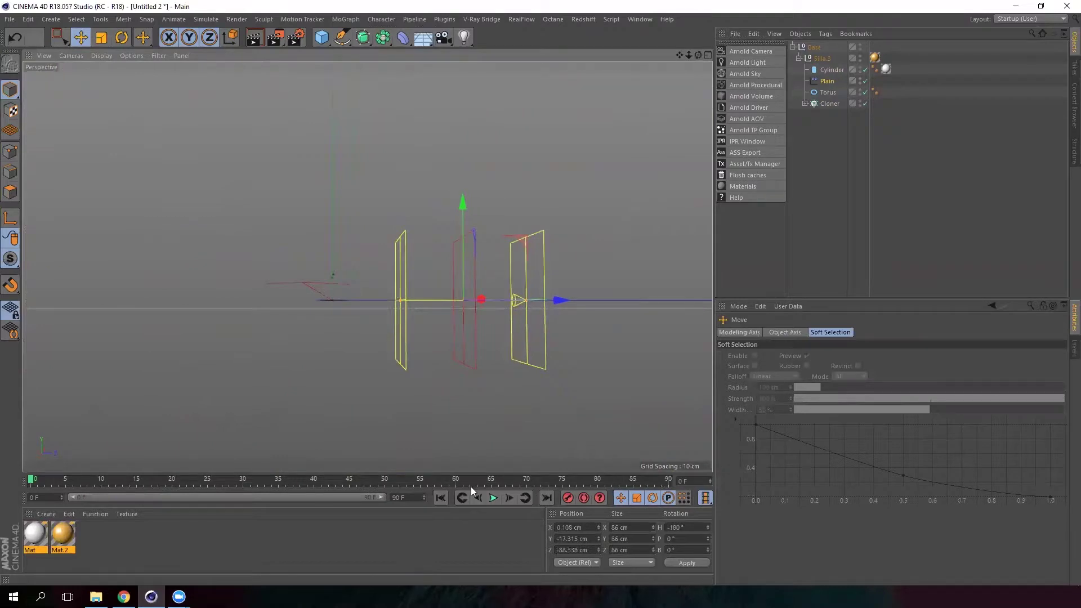
left_click(829, 81)
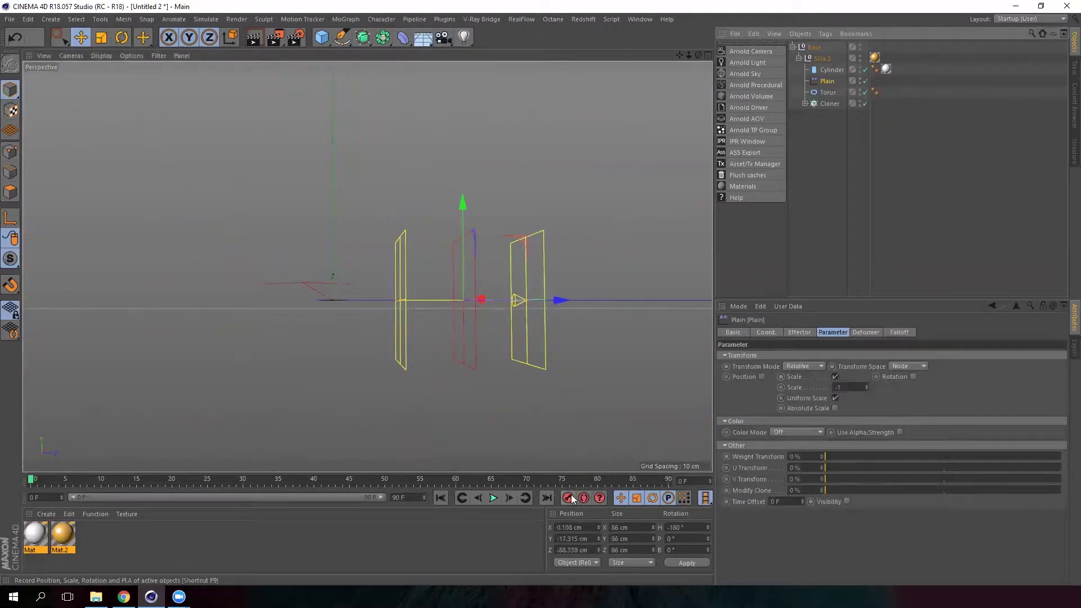
left_click_drag(30, 482, 72, 483)
left_click(30, 483)
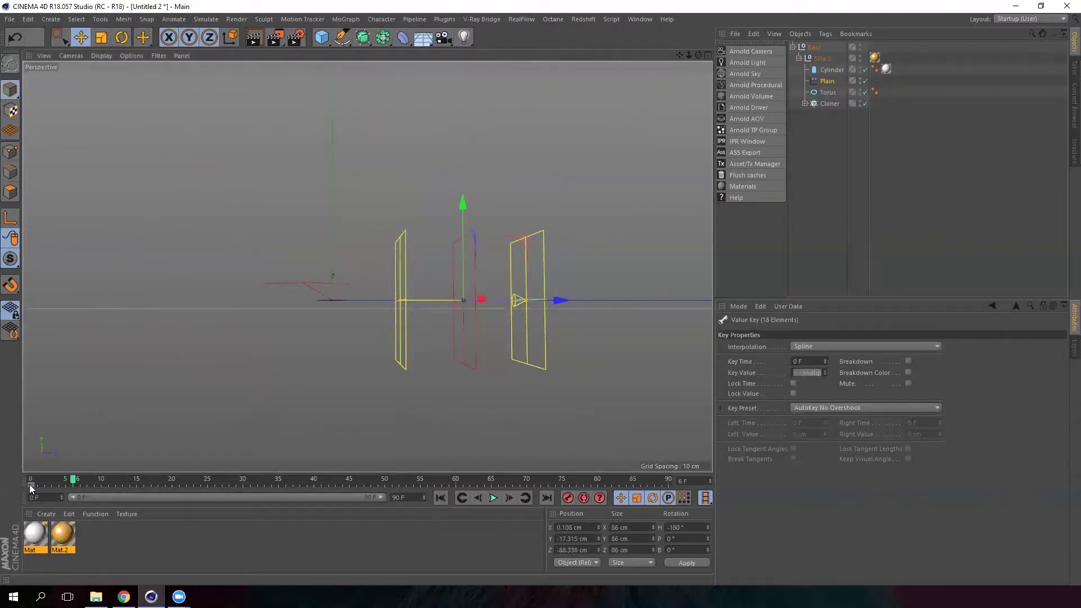
At frame 20, move the Plain effector along Z to about 79 cm and record a keyframe
left_click(39, 483)
left_click_drag(39, 483, 172, 482)
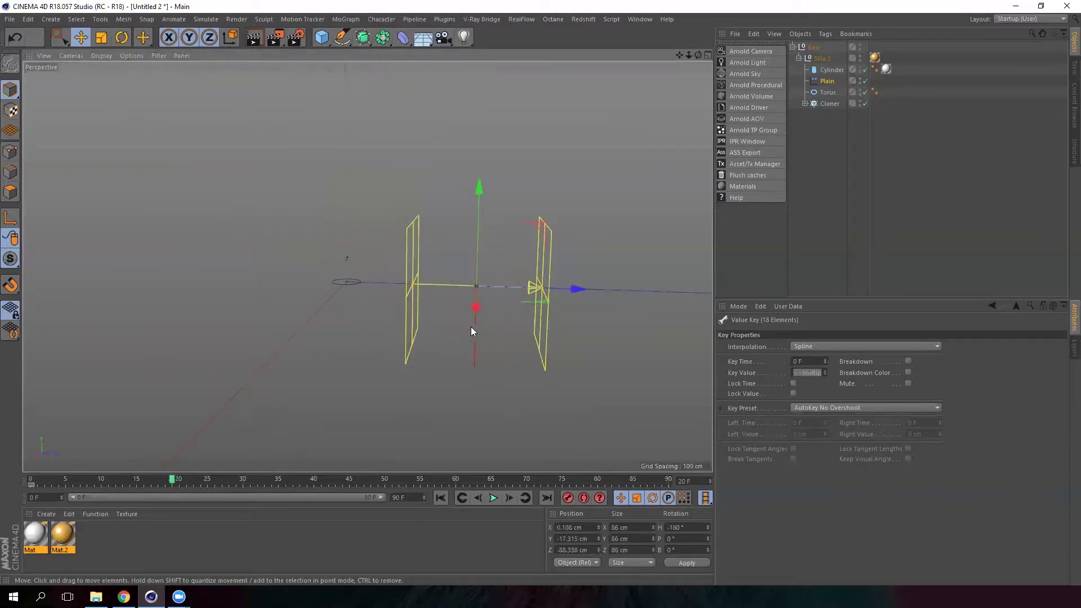
left_click_drag(580, 287, 428, 304)
scroll(394, 286, "up", 5)
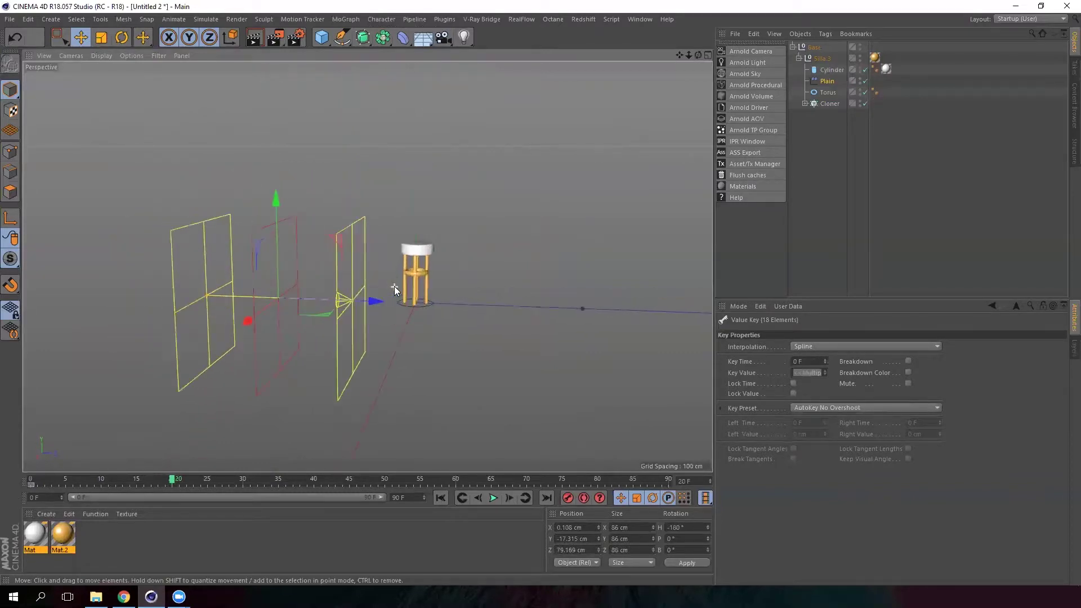
left_click(568, 499)
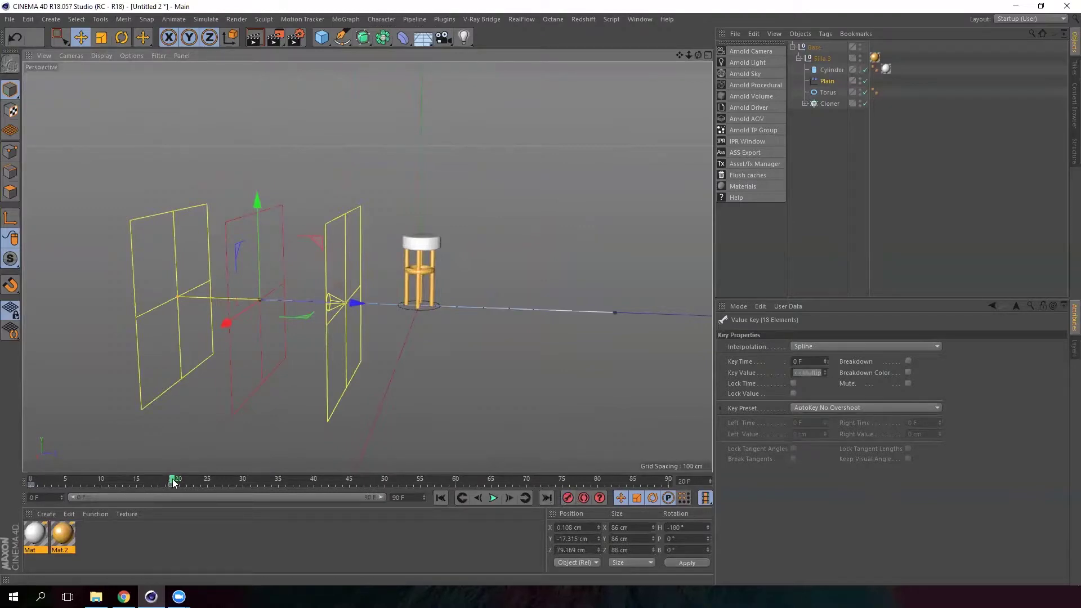
Shorten the animation to end at frame 30 and play it back to check the stool's scaling
left_click_drag(172, 480, 317, 382)
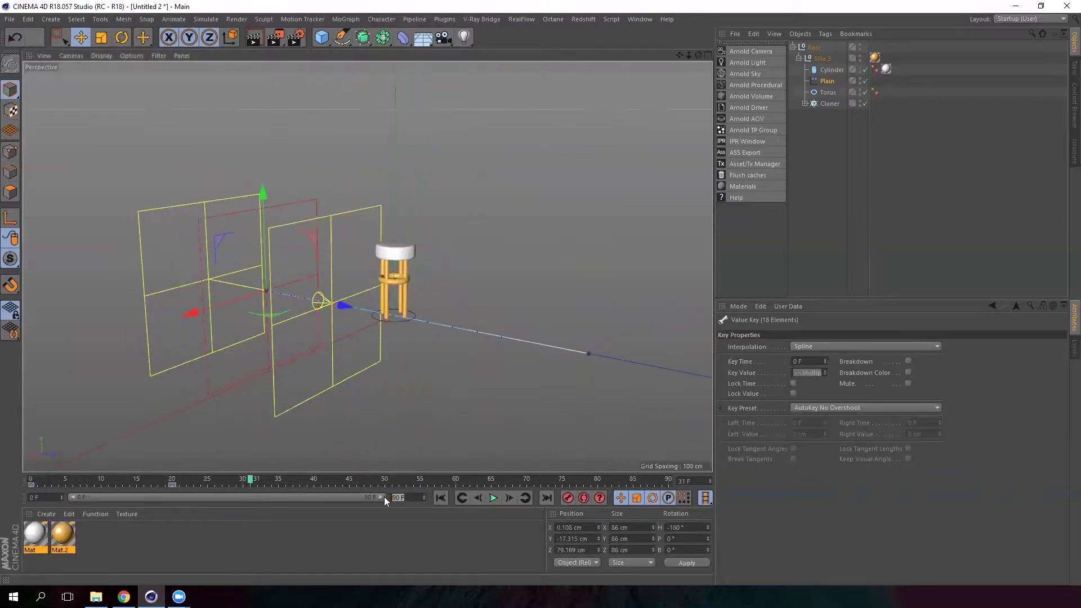
type("30")
key("Return")
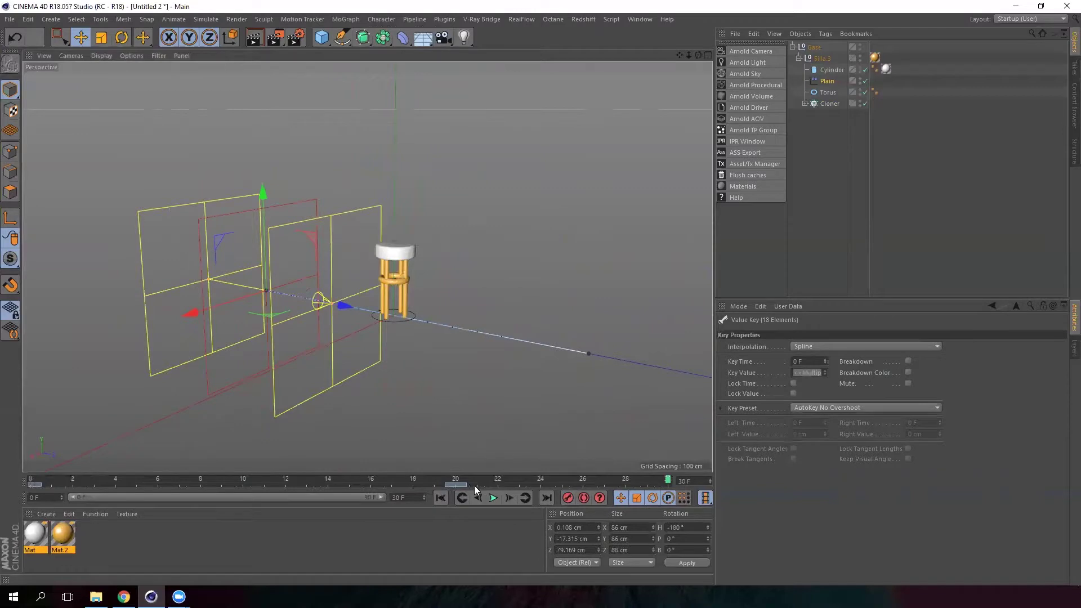
left_click(494, 498)
left_click(221, 479)
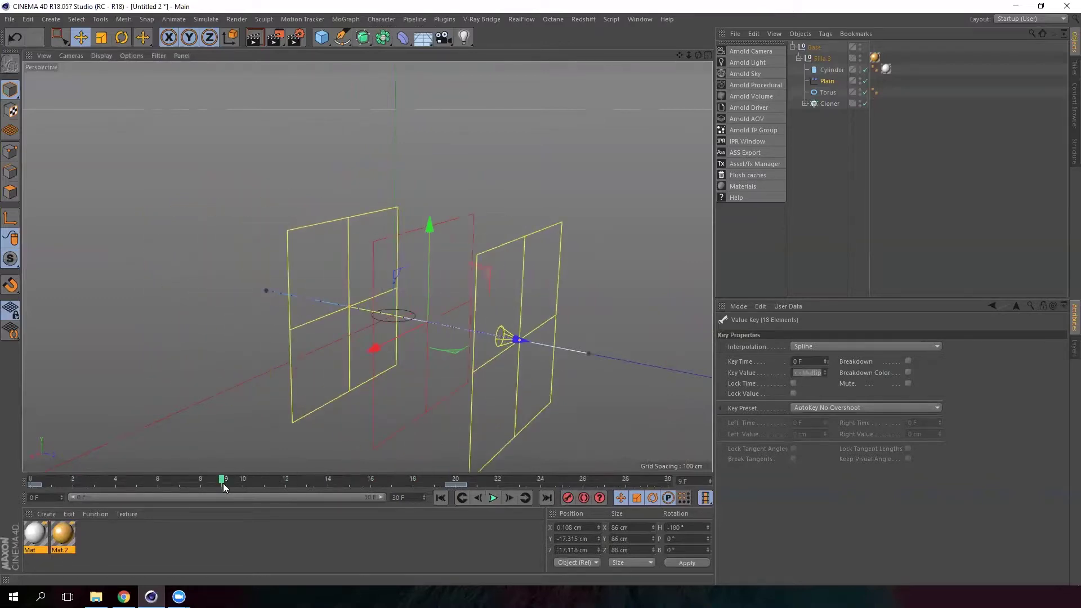
At frame 0, move the Plain effector along Z to about -6 cm and record the keyframe again
left_click(32, 479)
left_click_drag(523, 282, 315, 383, "alt")
left_click_drag(573, 342, 383, 346)
left_click(568, 497)
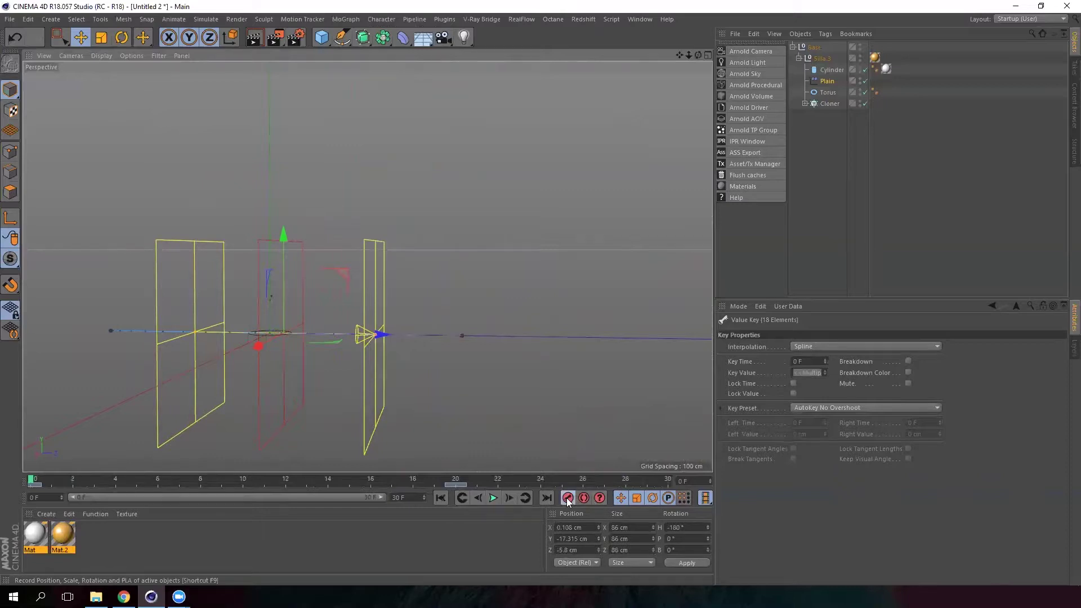
At frame 20, move the Plain effector closer to the stool, to about 55 cm in Z, and record its keyframe
left_click_drag(253, 340, 291, 347, "alt")
middle_click_drag(291, 346, 333, 352, "alt")
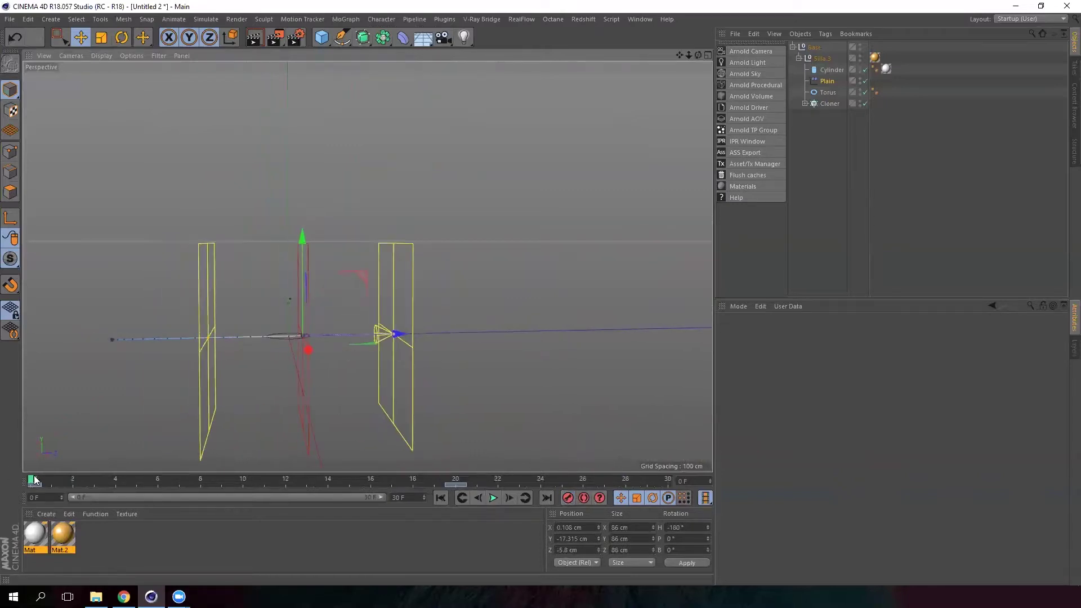
left_click_drag(30, 479, 456, 478)
middle_click_drag(238, 370, 300, 374, "alt")
left_click_drag(275, 344, 329, 346)
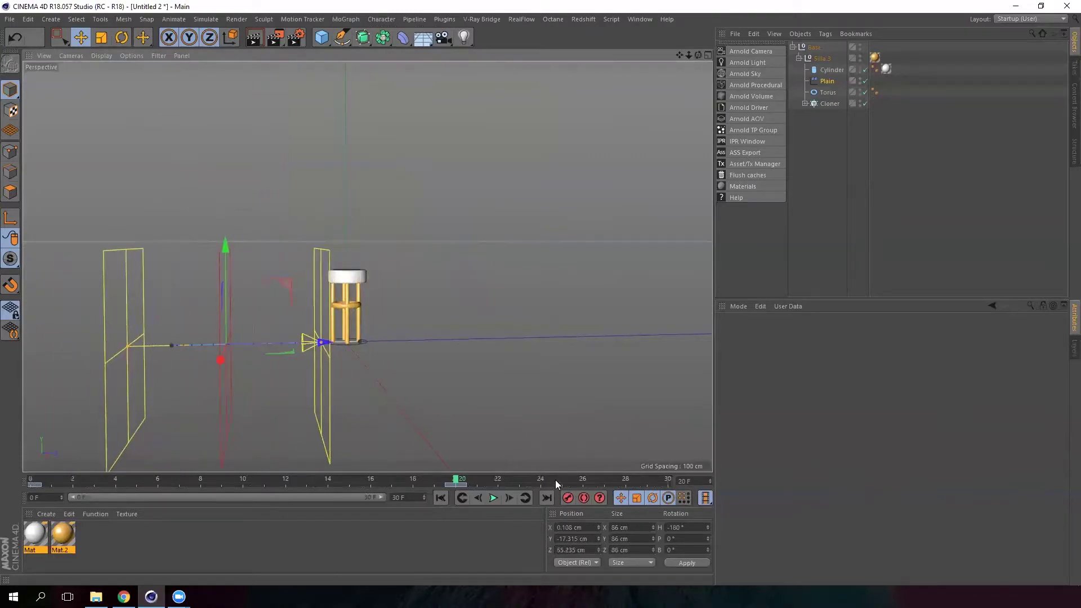
left_click(567, 499)
Play and scrub the animation to frame 18, and examine the stool and its Base null up close
left_click(493, 497)
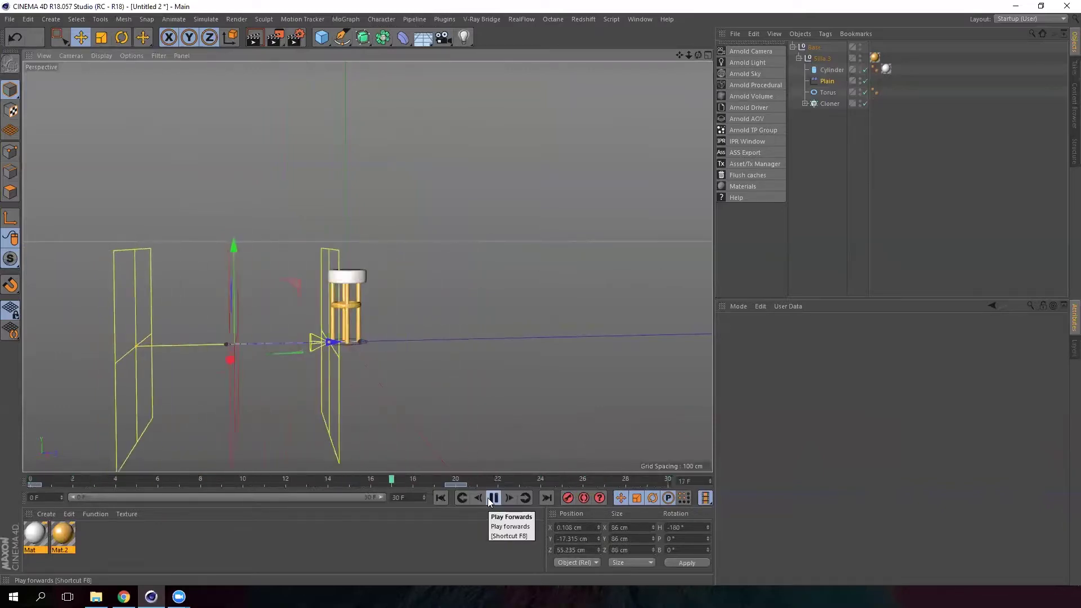
left_click(493, 499)
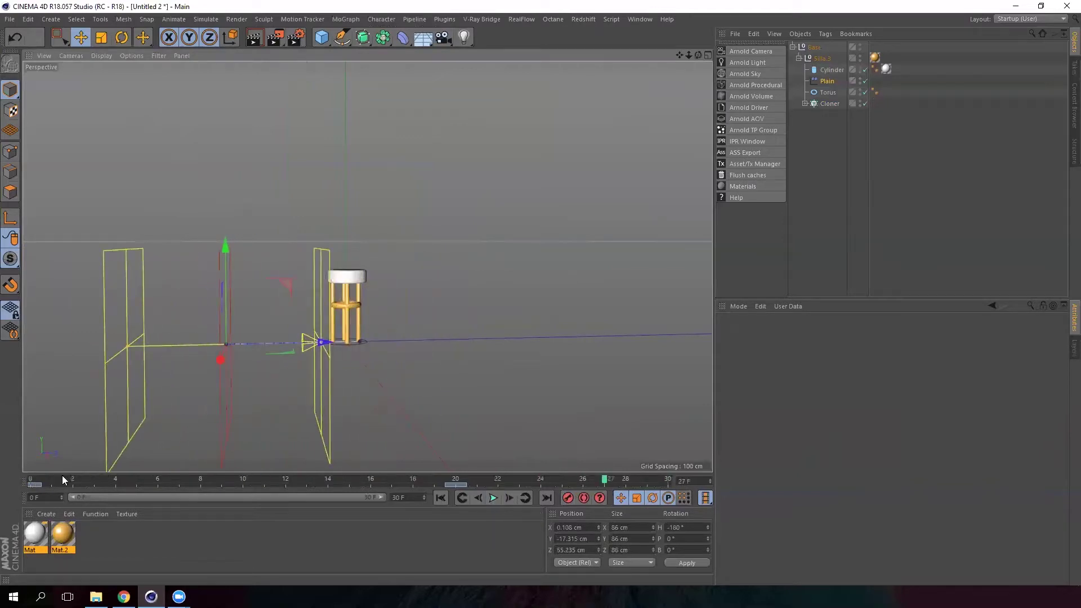
left_click(44, 481)
left_click_drag(44, 481, 413, 480)
left_click_drag(324, 353, 355, 367, "alt")
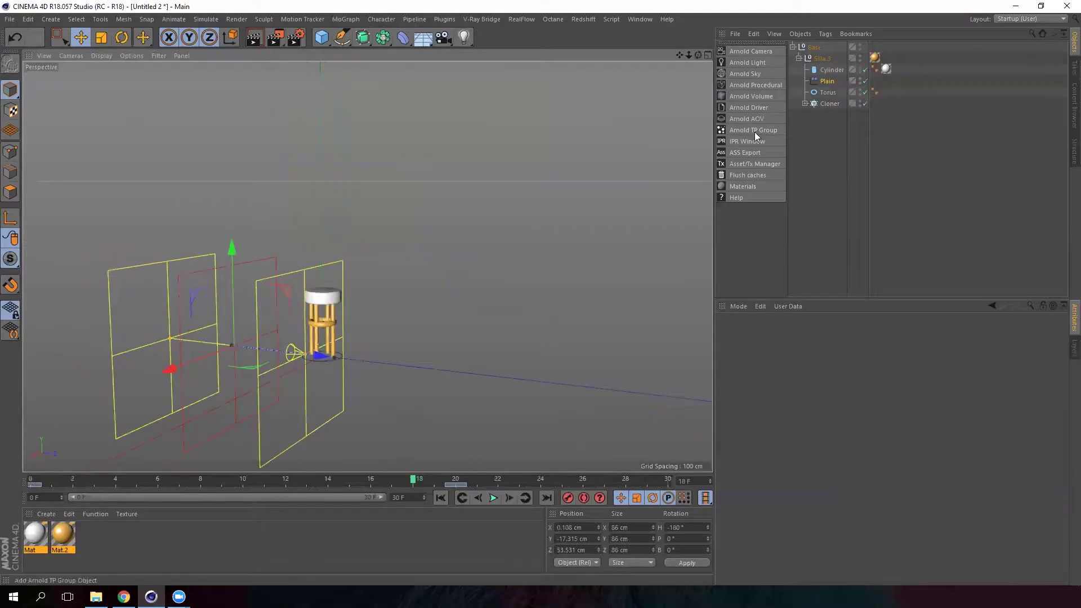
left_click(820, 49)
scroll(363, 307, "up", 2)
left_click_drag(364, 306, 414, 333, "alt")
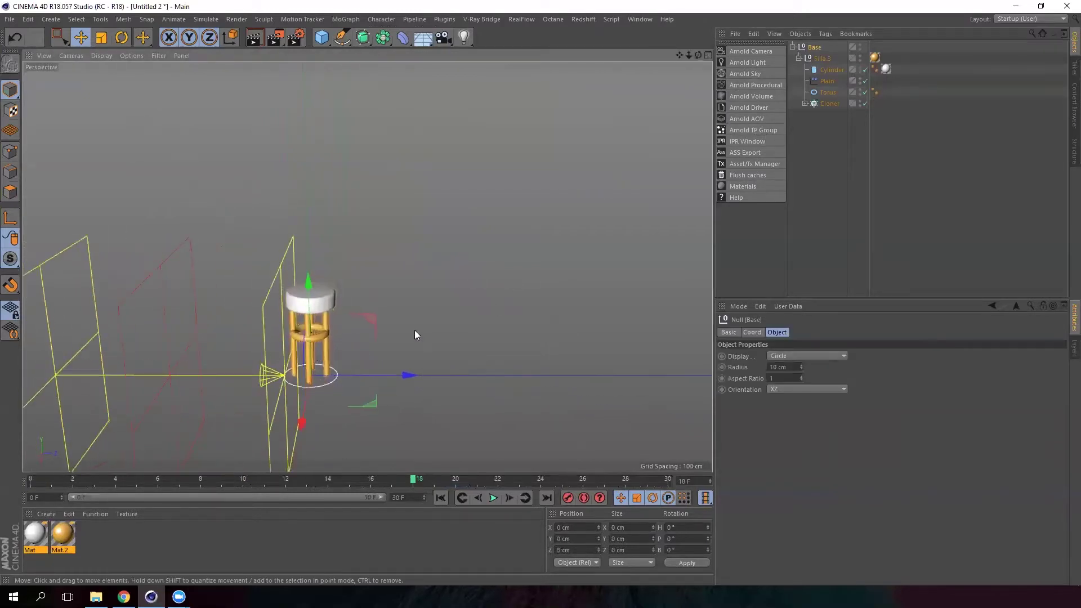
middle_click_drag(320, 363, 361, 349, "alt")
scroll(361, 349, "up", 2)
left_click_drag(366, 373, 298, 333, "alt")
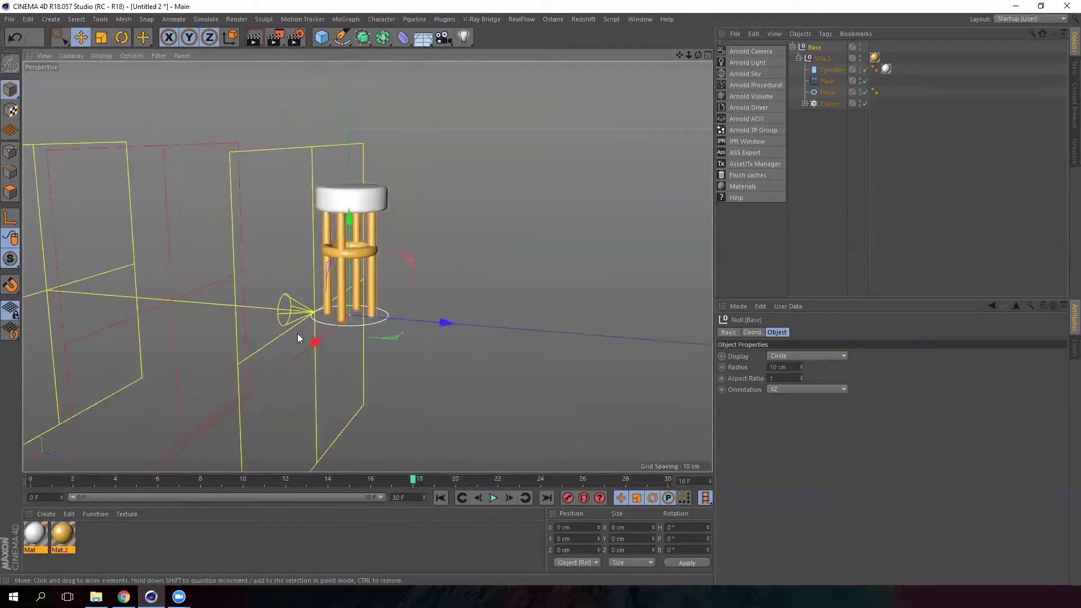
Move the Plain effector above the Cylinder to the top of the Silla.3 group
left_click(823, 59)
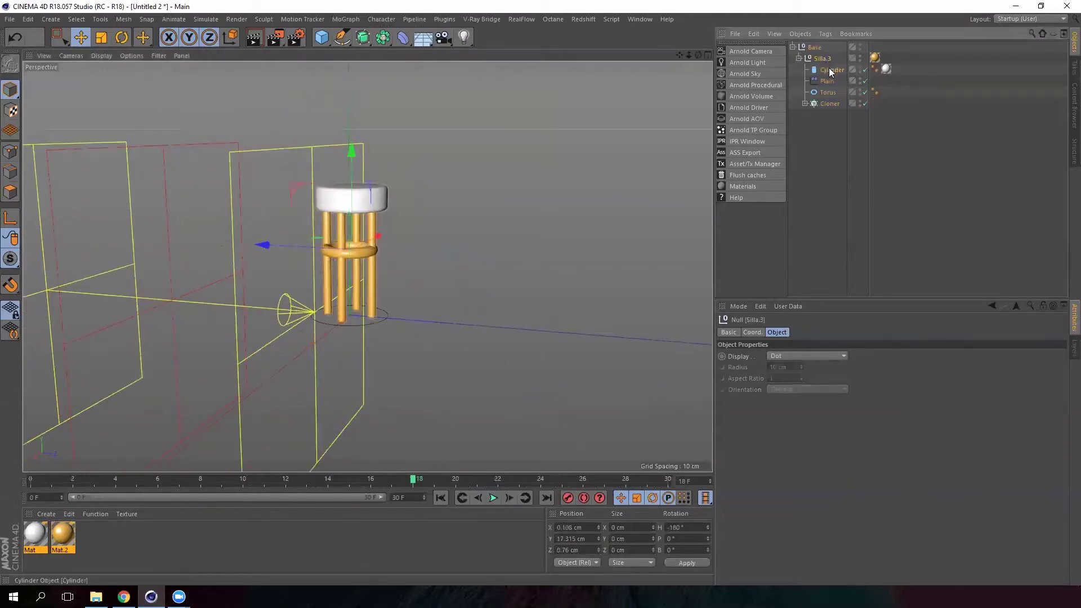
left_click(828, 81)
left_click(829, 103)
left_click(805, 103)
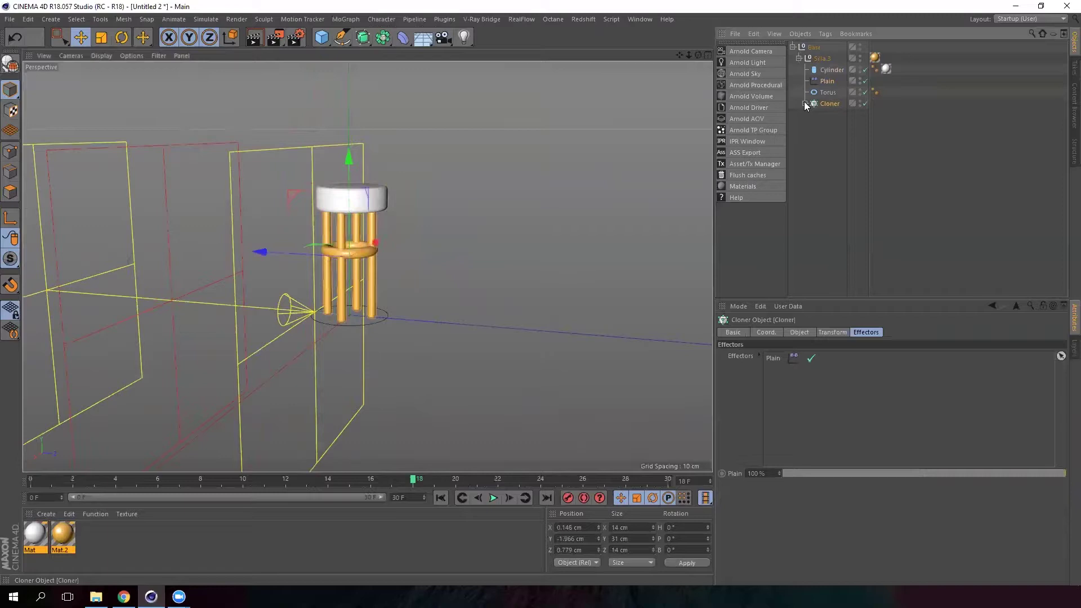
left_click(828, 81)
left_click_drag(831, 80, 831, 64)
left_click(805, 104)
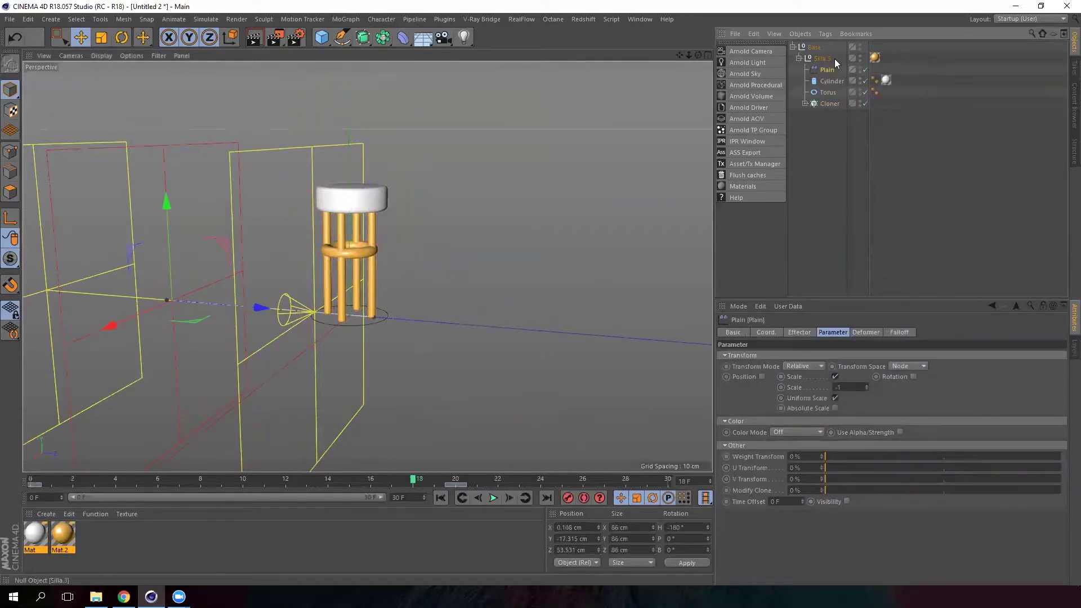
Hide the Plain effector's falloff area in the viewport and scrub the animation to frame 21 to check the stool
mouse_move(318, 304)
left_mouse_down("alt")
mouse_move(383, 302)
mouse_move(387, 316)
mouse_move(311, 316)
left_mouse_up("alt")
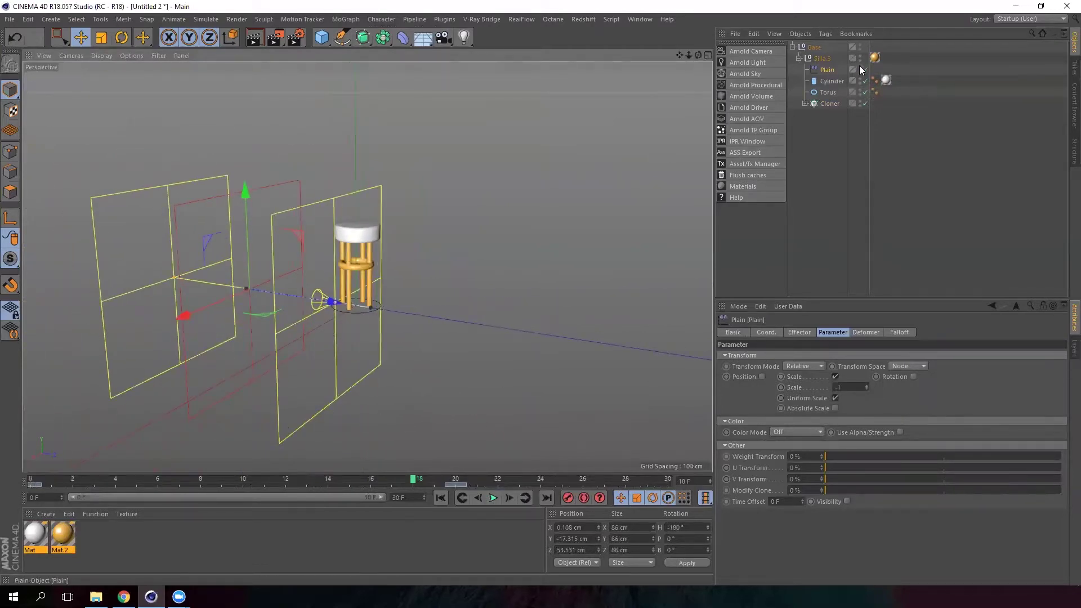
left_click(833, 71)
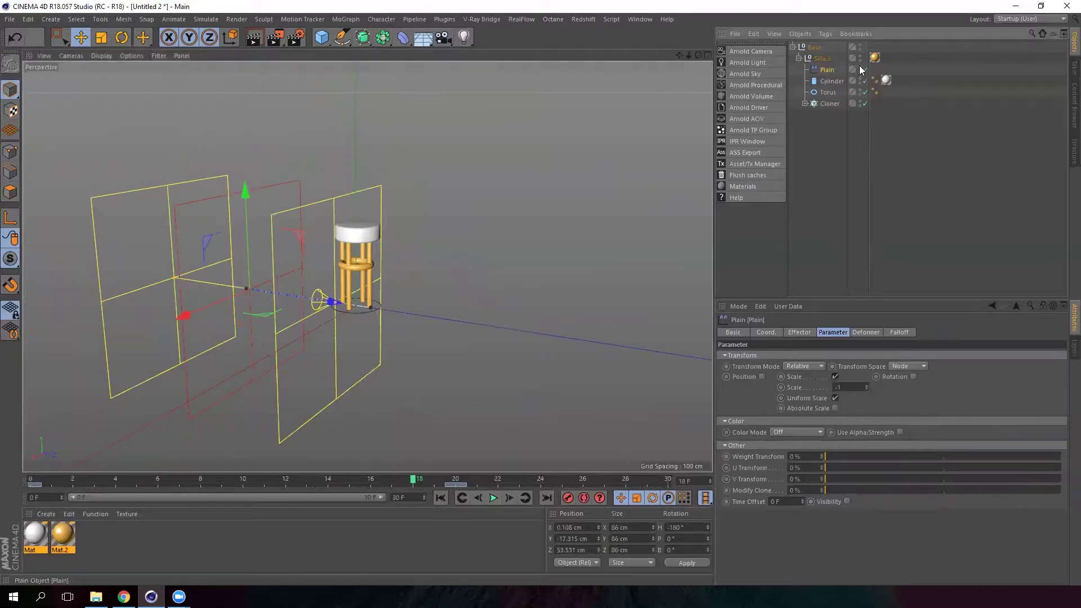
left_click(860, 67)
left_click(860, 67)
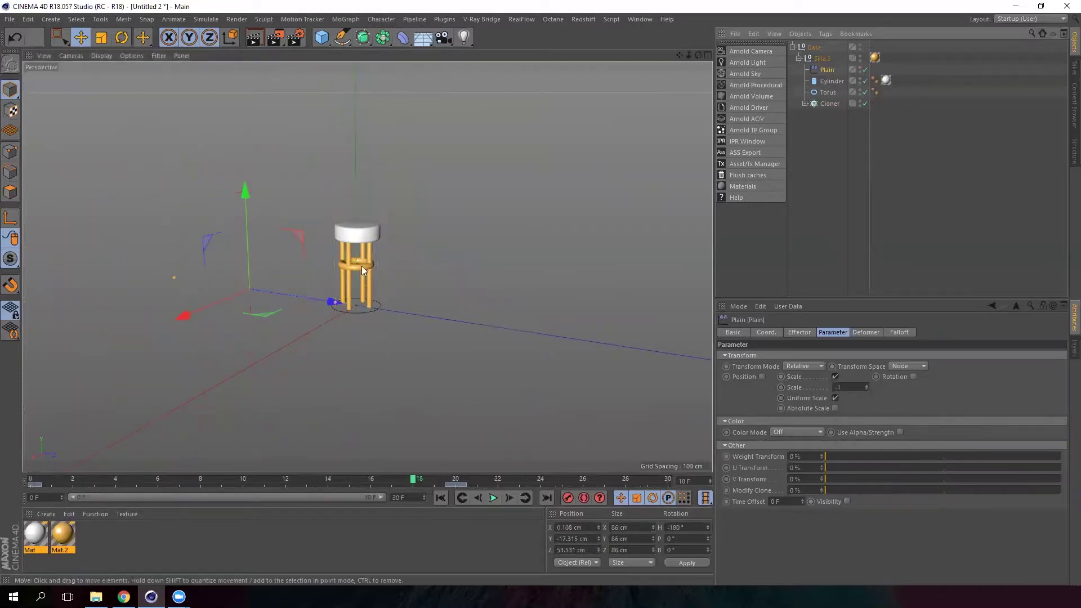
left_click_drag(367, 267, 355, 277, "alt")
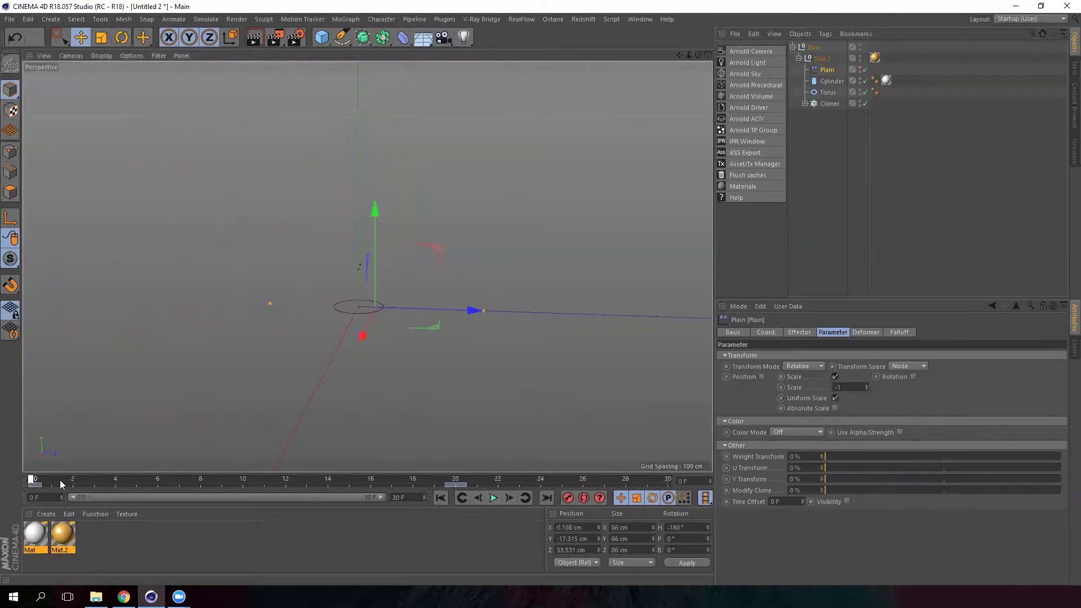
left_click_drag(60, 480, 478, 482)
left_click_drag(342, 393, 456, 275, "alt")
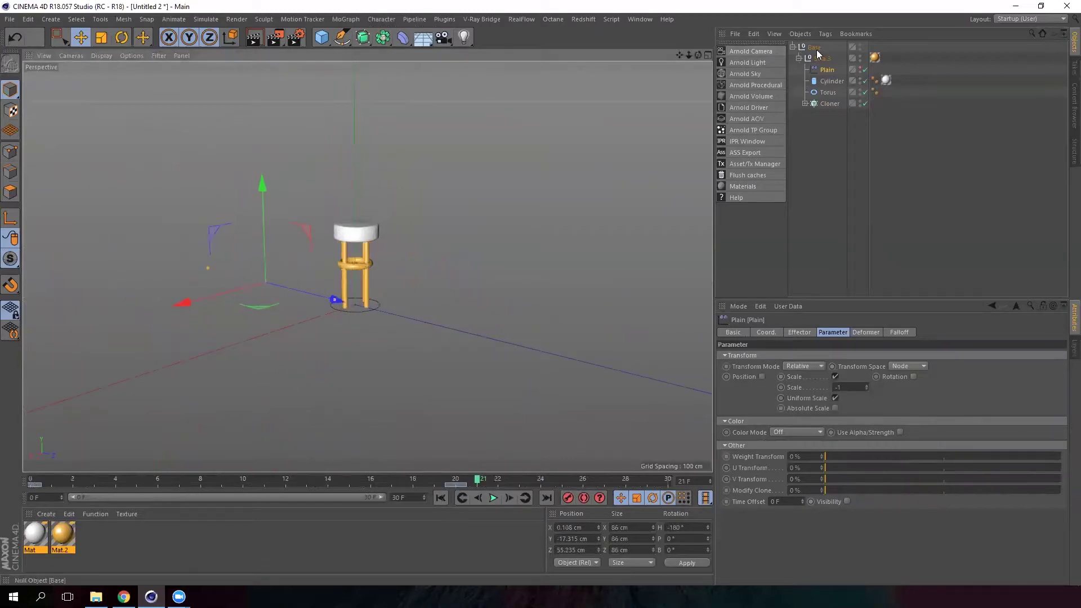
Collapse the Base hierarchy in the object list and frame the Base null in the viewport
left_click(793, 47)
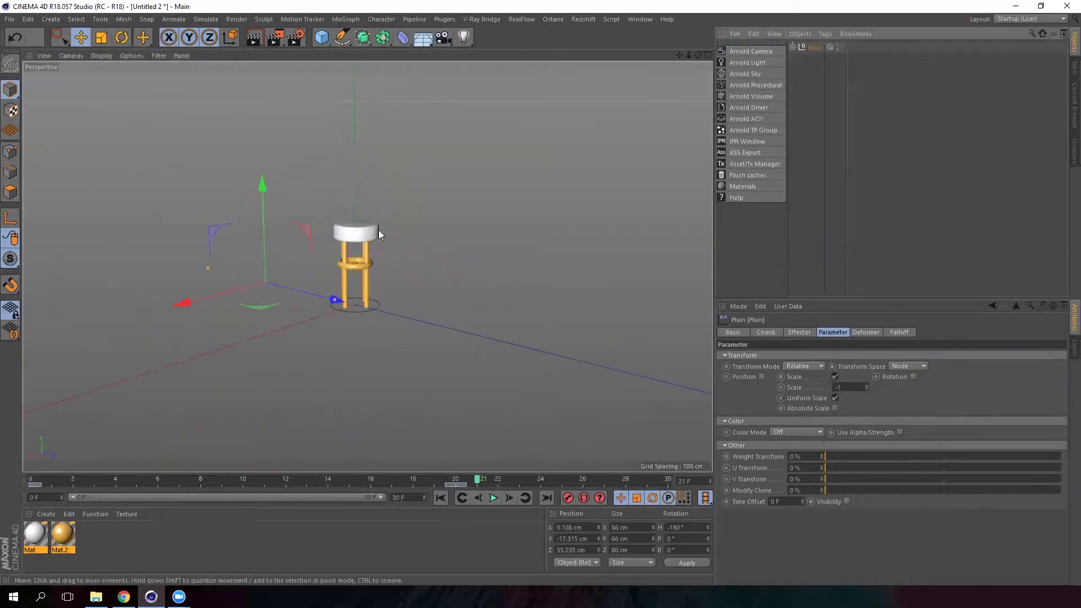
left_click(814, 47)
key("o")
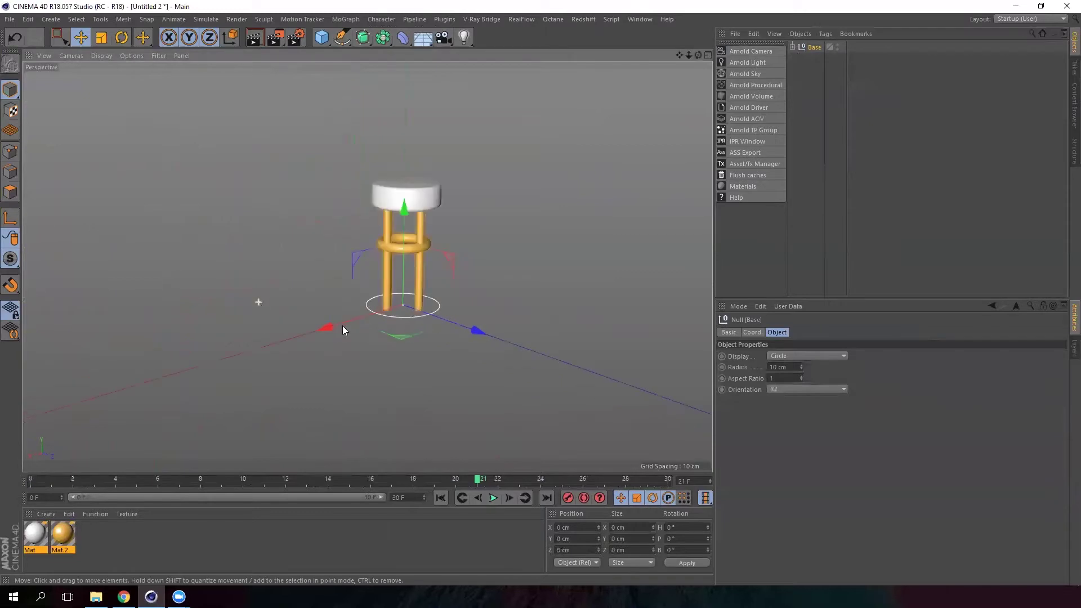
Try raising the Base null about 7 cm along Y and undo the move
left_click_drag(343, 326, 377, 318, "alt")
left_click_drag(398, 195, 409, 168)
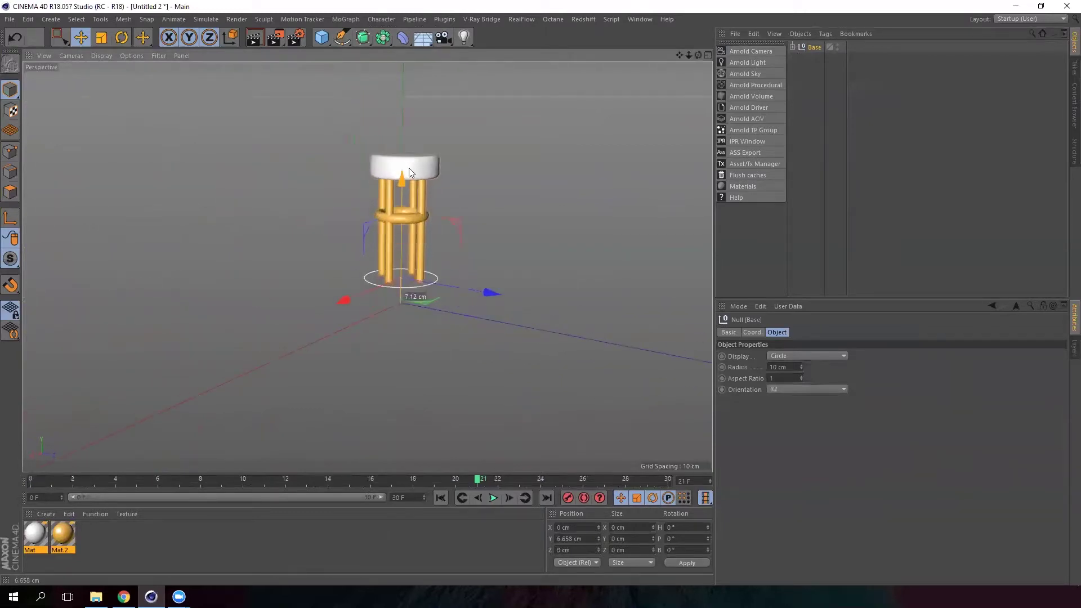
key("ctrl+z")
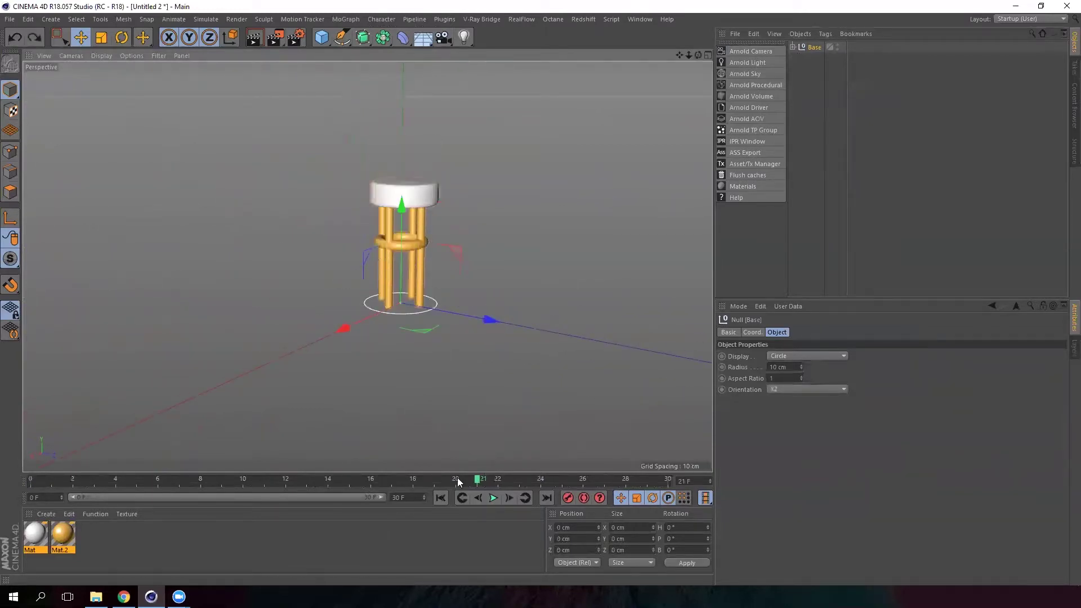
At frame 20, record a keyframe for the Base null's Y position at 0 cm
left_click_drag(458, 480, 540, 431)
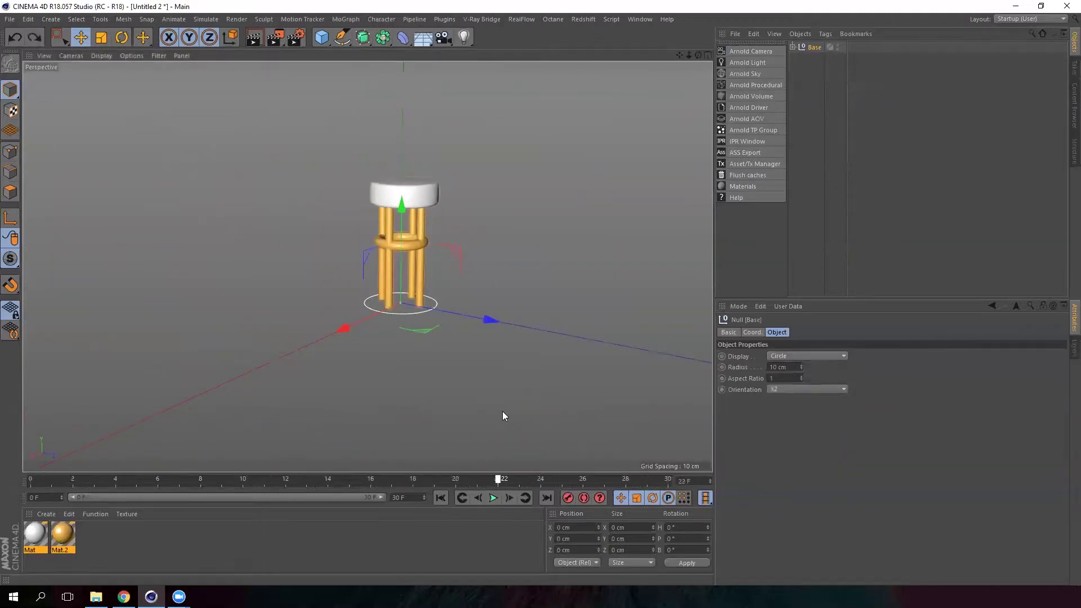
left_click(815, 48)
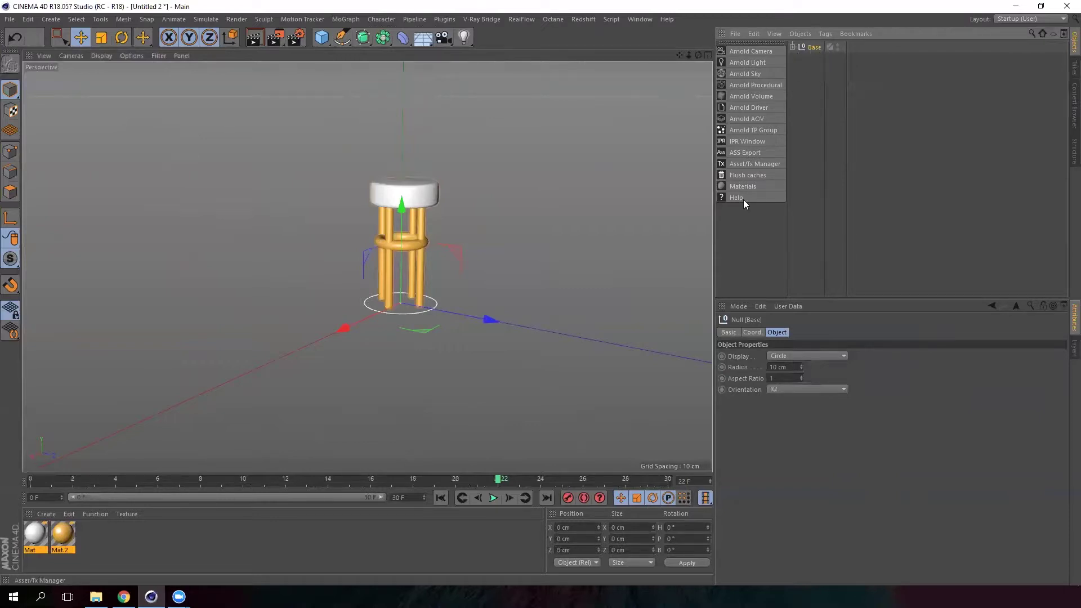
left_click(756, 333)
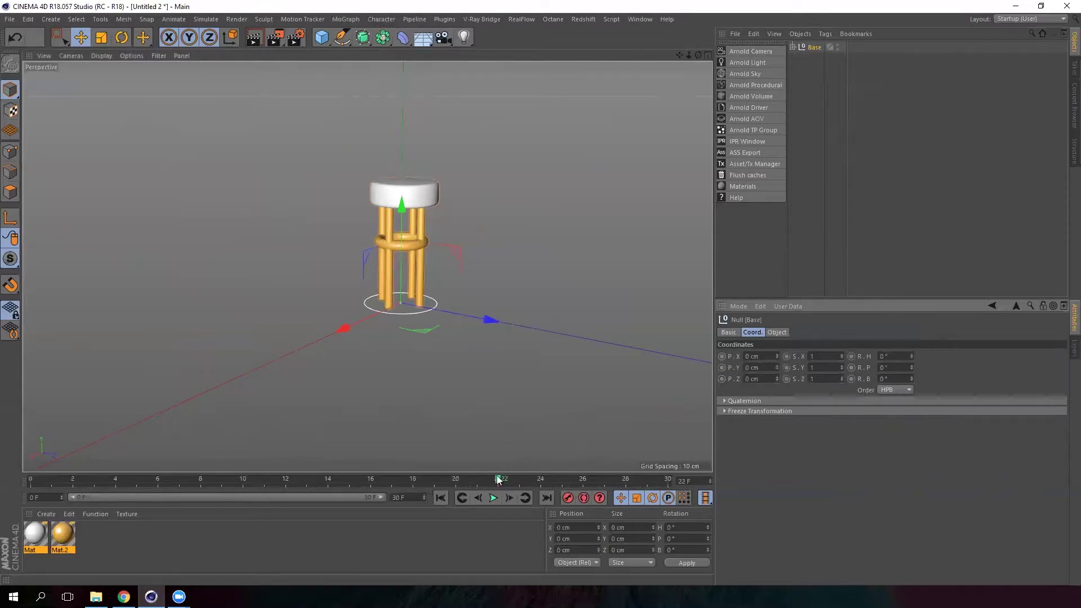
left_click_drag(498, 479, 623, 477)
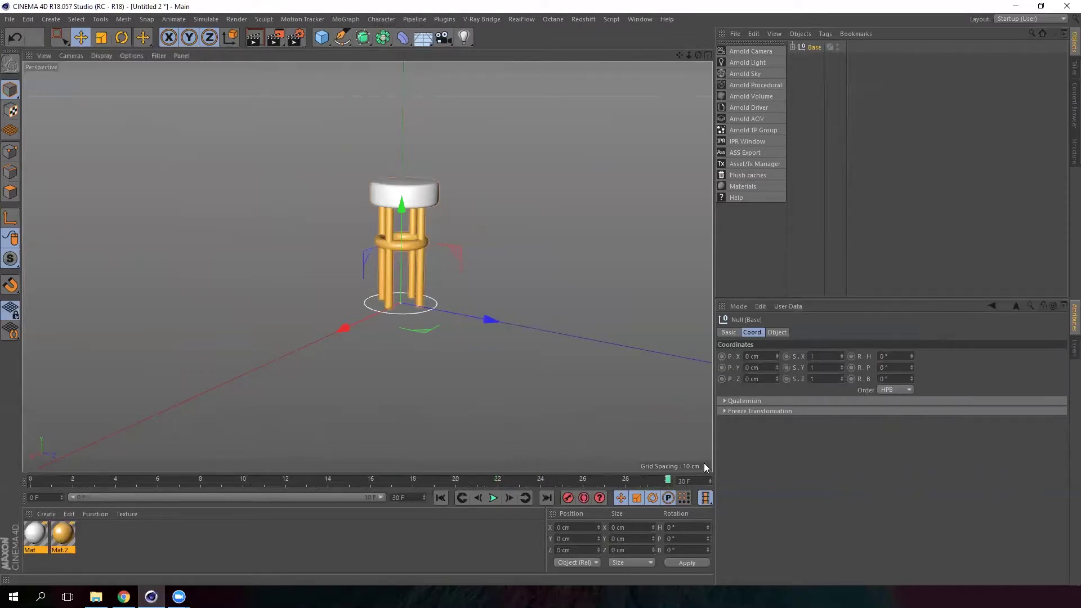
left_click_drag(589, 481, 389, 465)
mouse_move(777, 355)
left_mouse_down()
mouse_move(780, 366)
mouse_move(779, 341)
mouse_move(776, 365)
left_mouse_up()
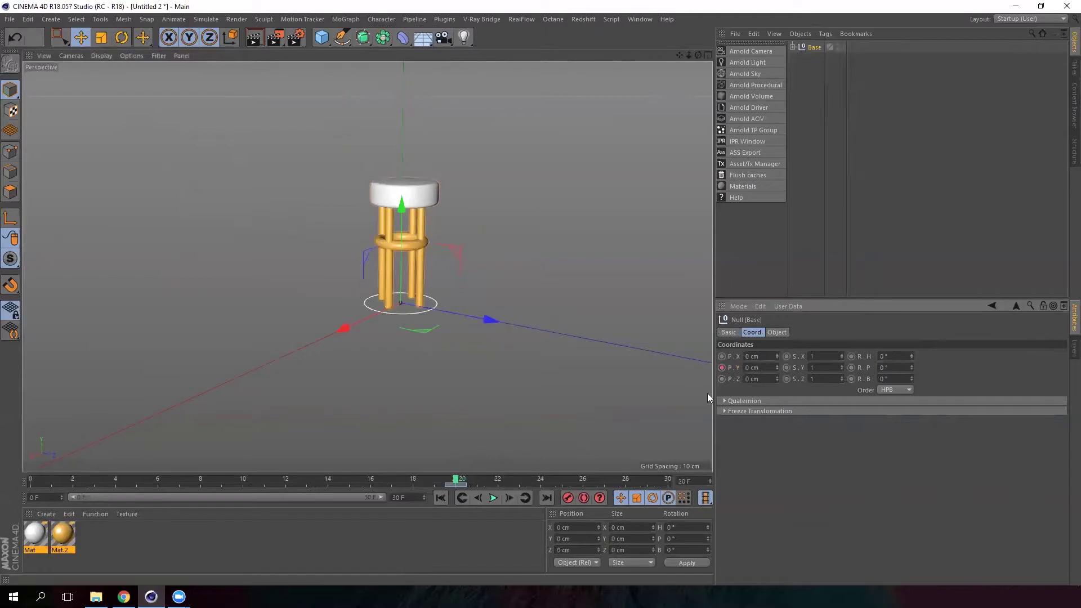
At frame 0, set the Base null's Y position to 10 cm, record its keyframe, and return to frame 20
left_click(454, 479)
left_click_drag(399, 479, 106, 458)
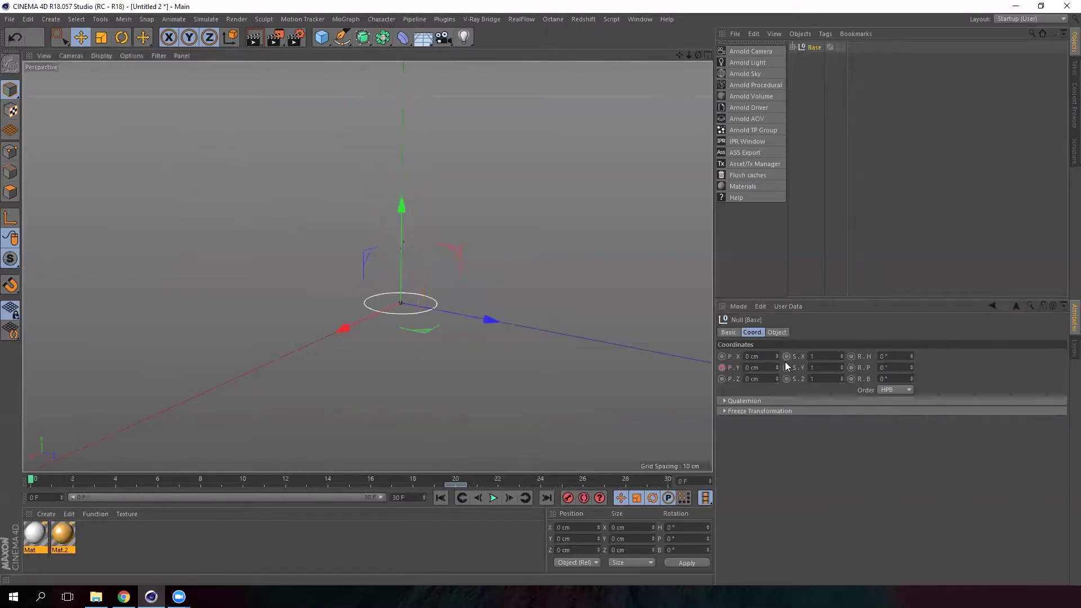
left_click_drag(779, 364, 779, 364)
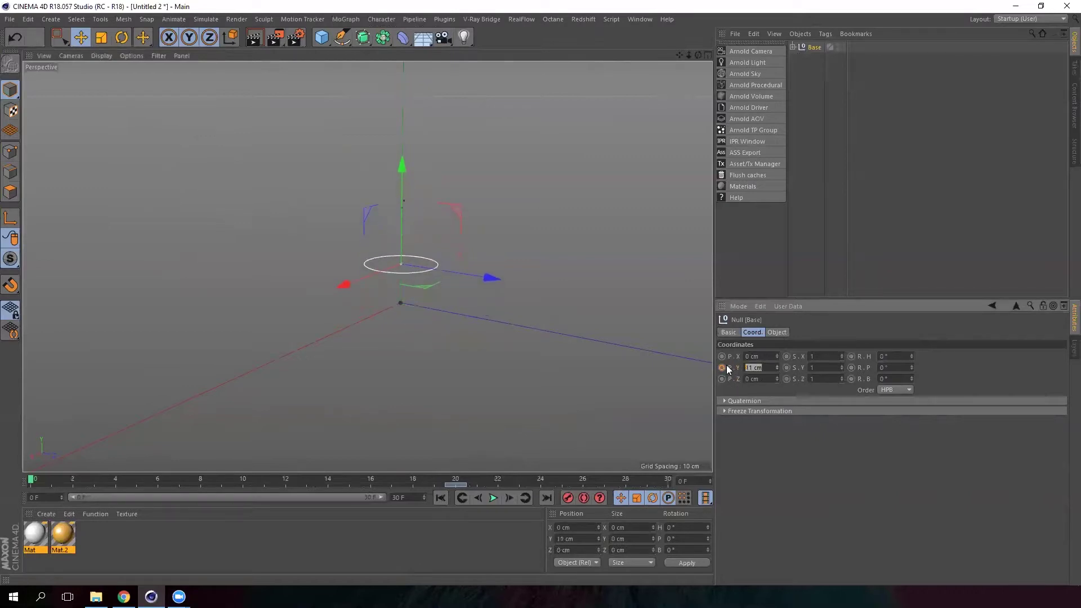
key("Return")
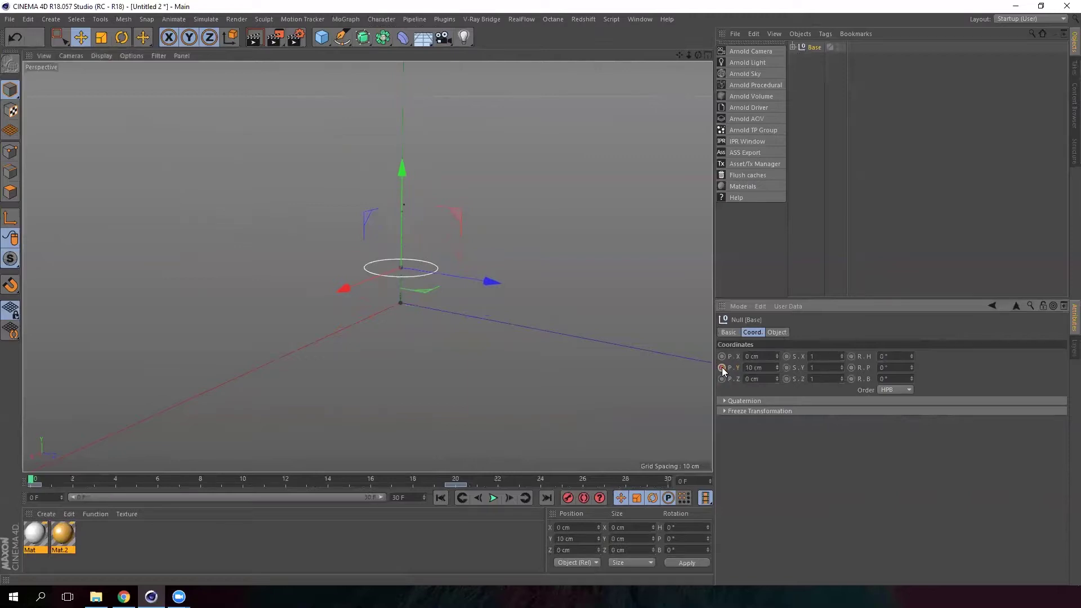
left_click(723, 368)
left_click_drag(34, 479, 455, 479)
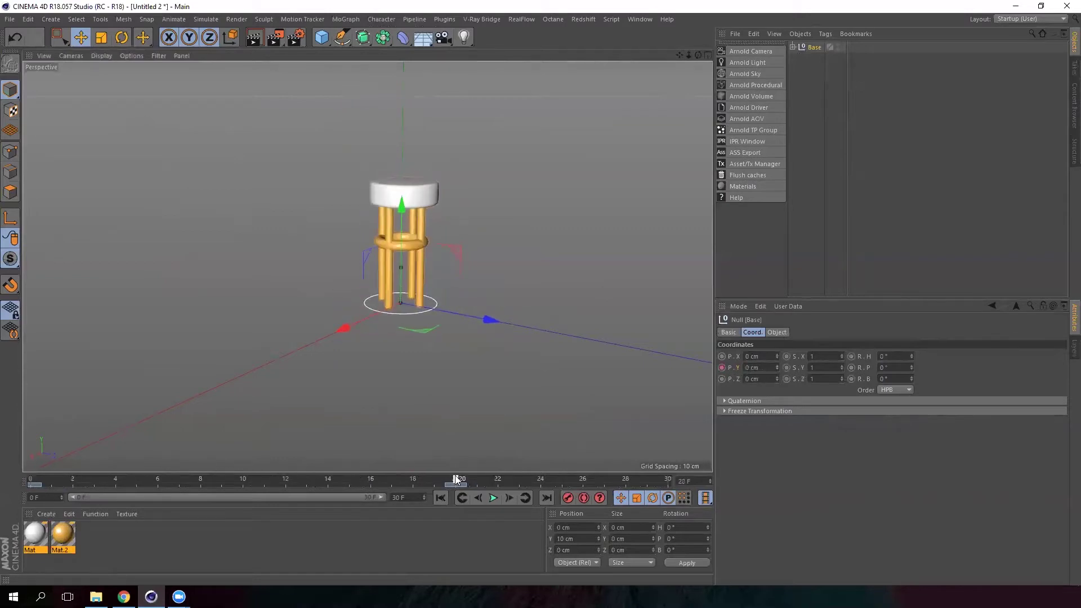
Try rotating the Base null in pitch and bank, undoing each rotation
left_click_drag(379, 303, 239, 273, "alt")
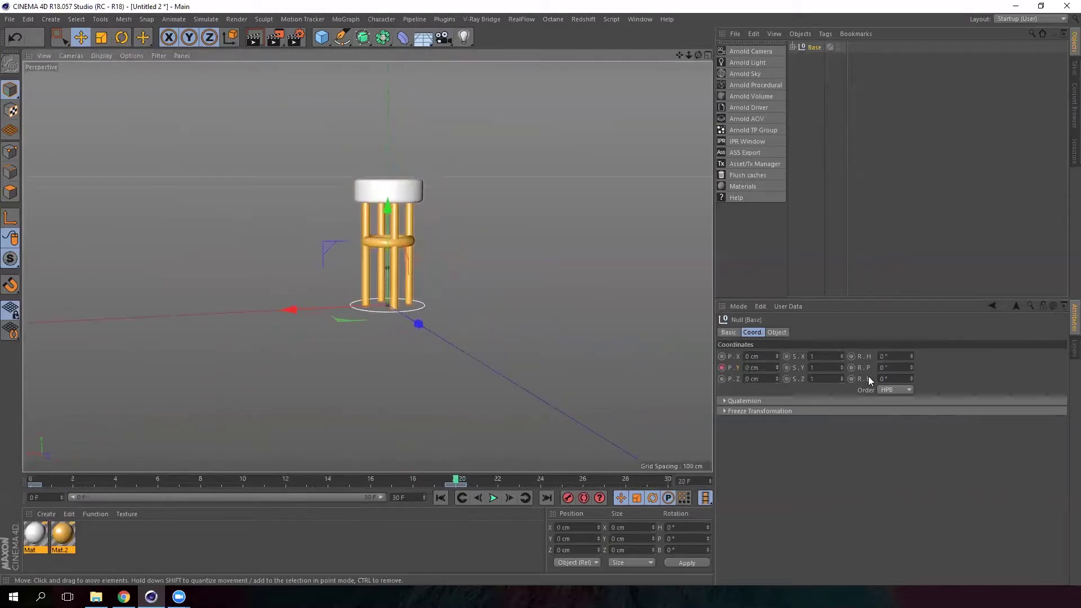
left_click_drag(912, 366, 912, 360)
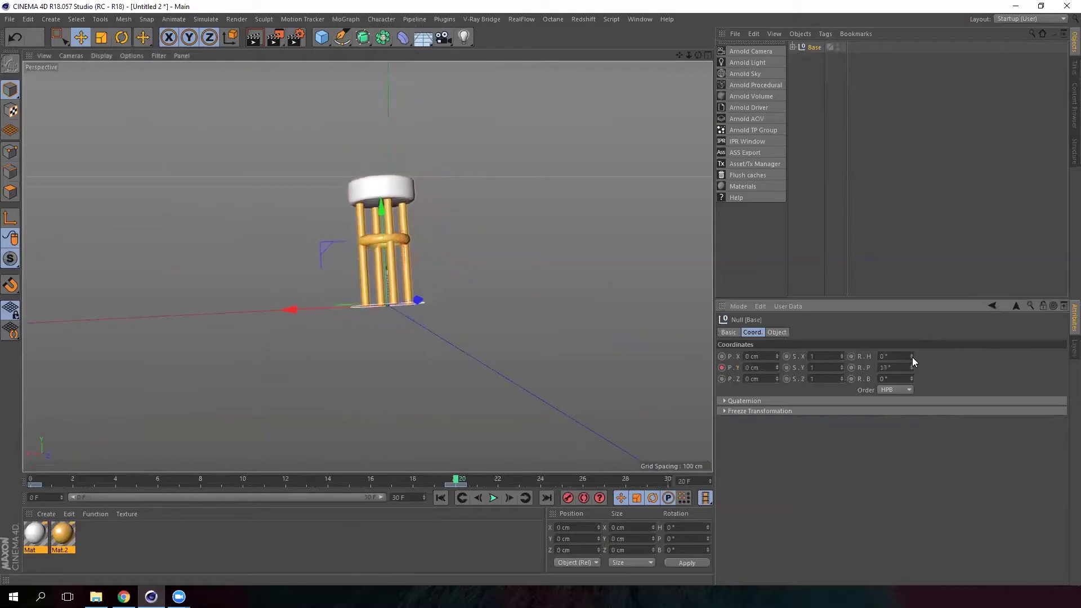
key("ctrl+z")
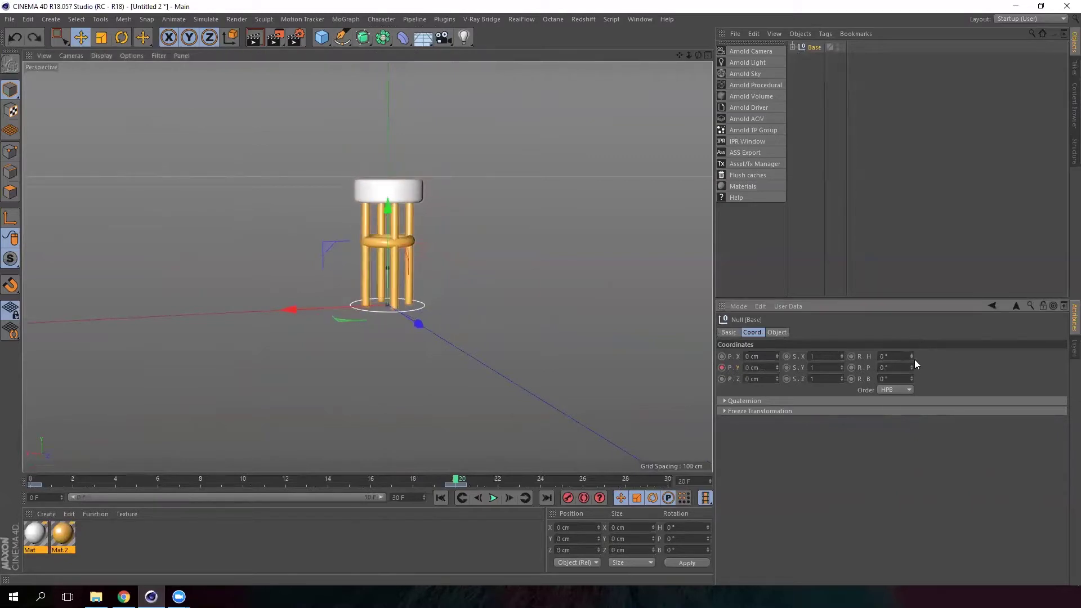
mouse_move(912, 377)
left_mouse_down()
mouse_move(916, 347)
mouse_move(918, 381)
left_mouse_up()
key("ctrl+z")
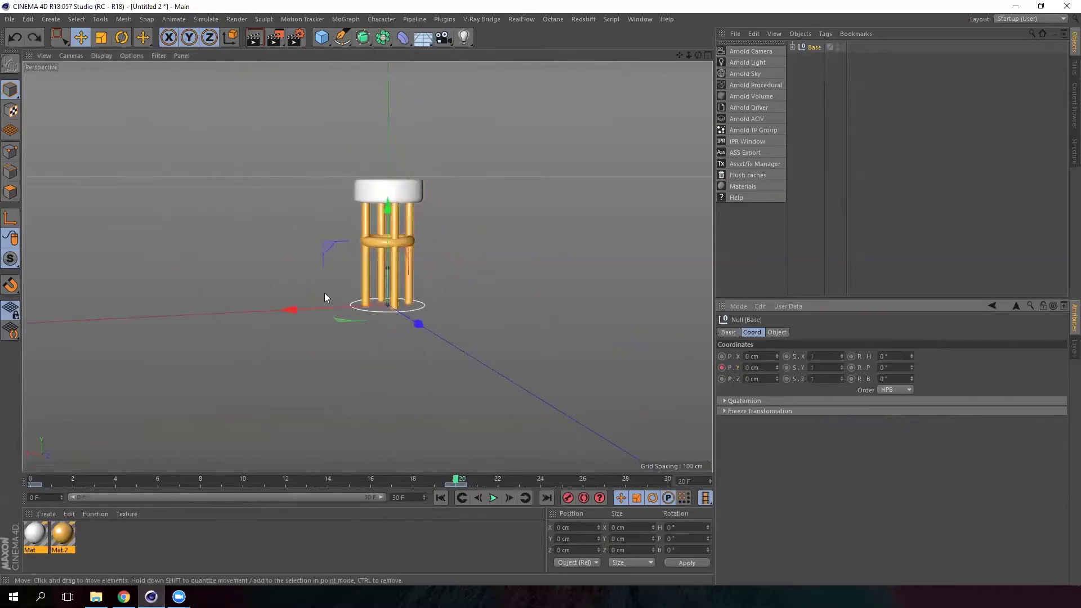
Record a keyframe at frame 20 for the Base null's bank rotation at 0°
left_click_drag(324, 293, 415, 307, "alt")
scroll(418, 313, "up", 2)
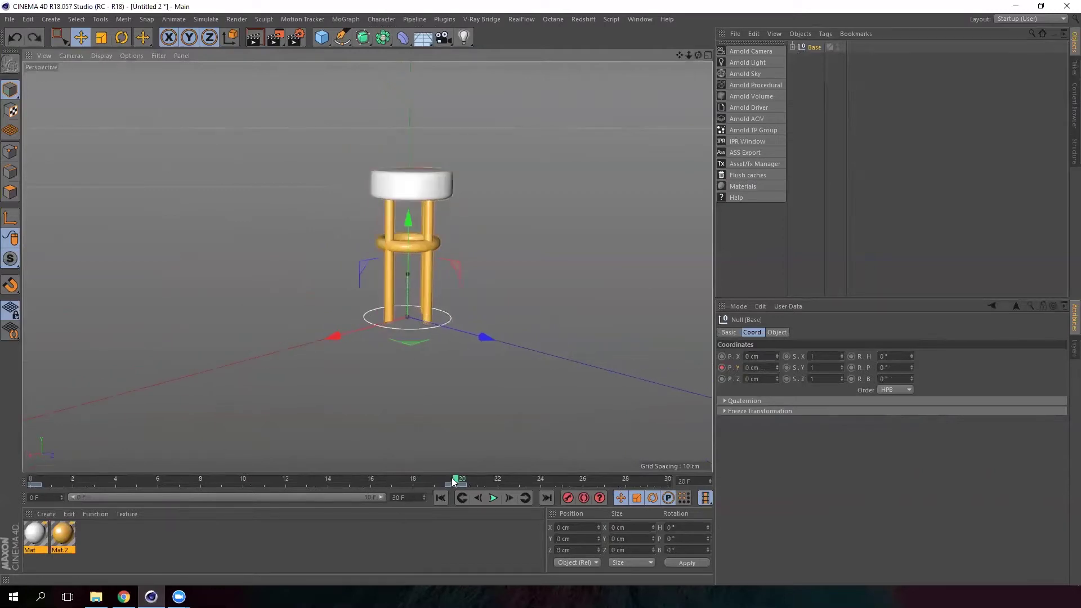
left_click(852, 379)
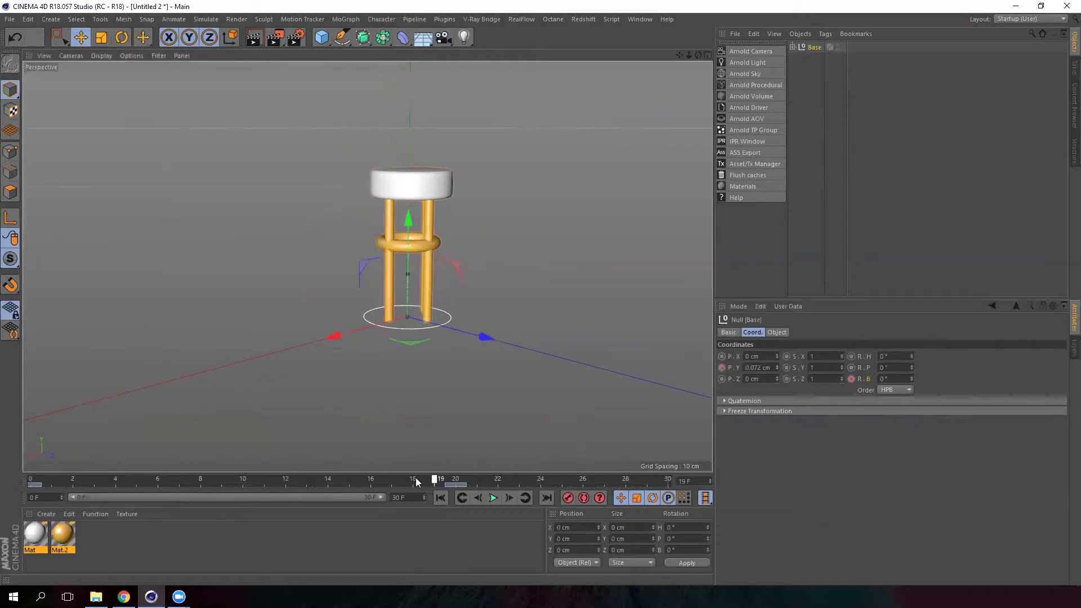
At frame 0, set the Base null's bank rotation to -23° and record its keyframe
left_click_drag(456, 480, 31, 481)
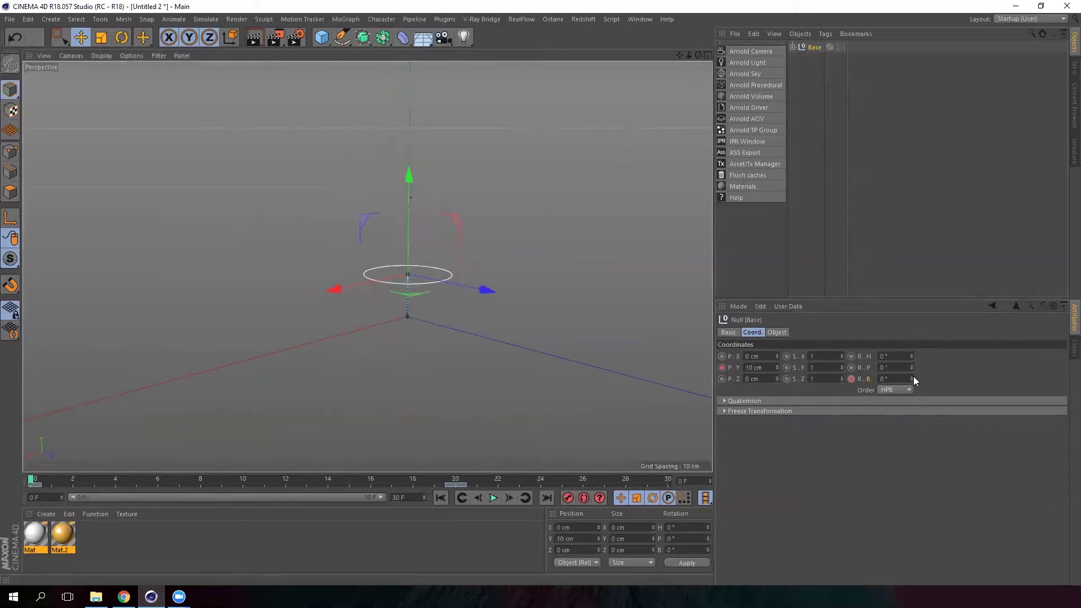
mouse_move(913, 379)
left_mouse_down()
mouse_move(914, 370)
mouse_move(917, 388)
left_mouse_up()
left_click_drag(326, 248, 242, 240, "alt")
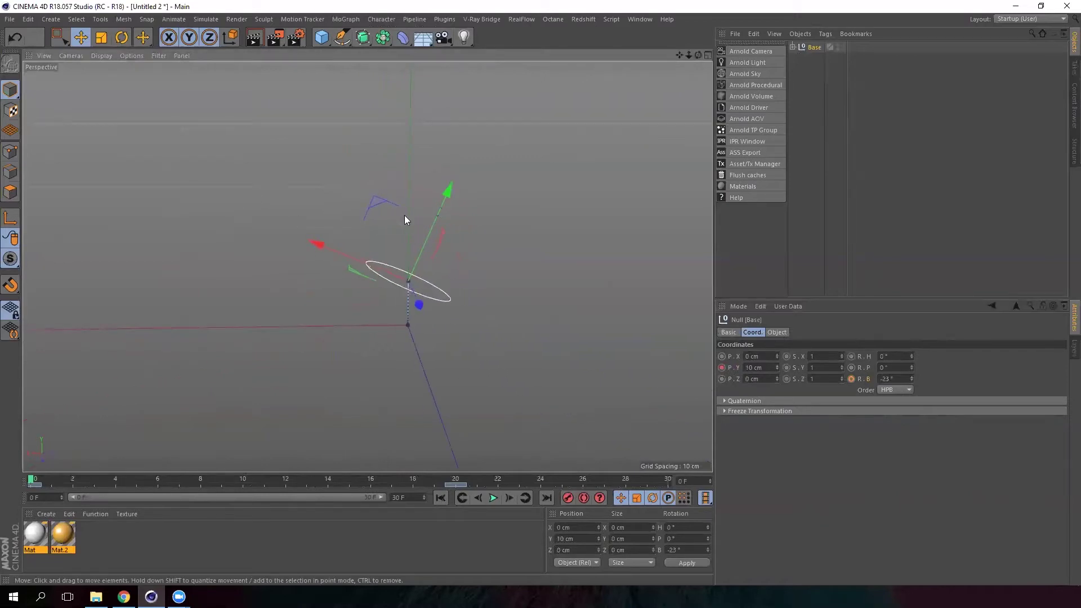
left_click_drag(405, 215, 403, 265, "alt")
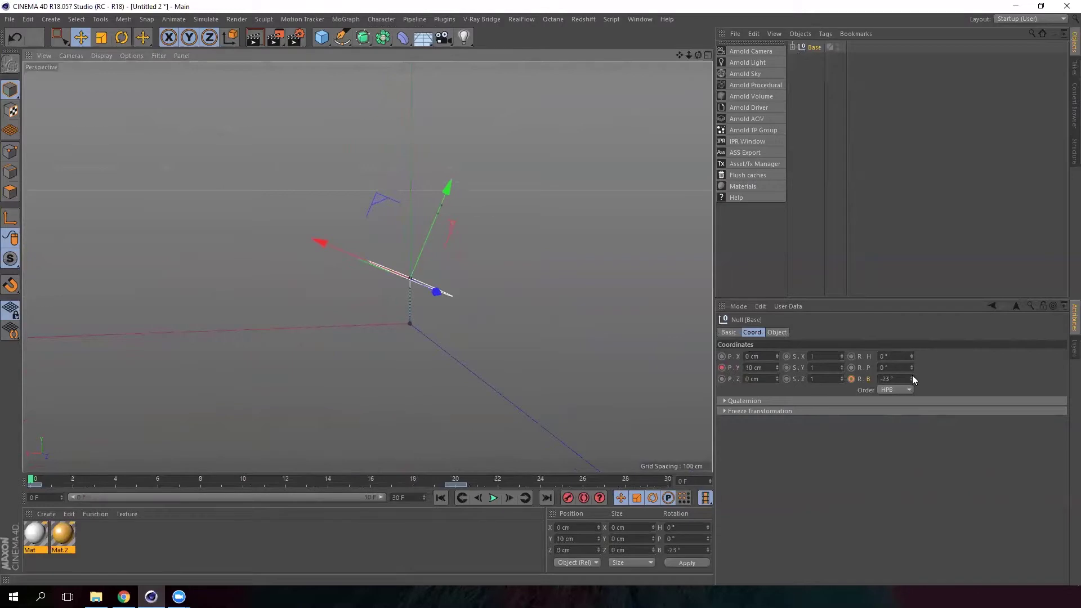
left_click_drag(911, 373, 914, 375)
left_click(852, 378)
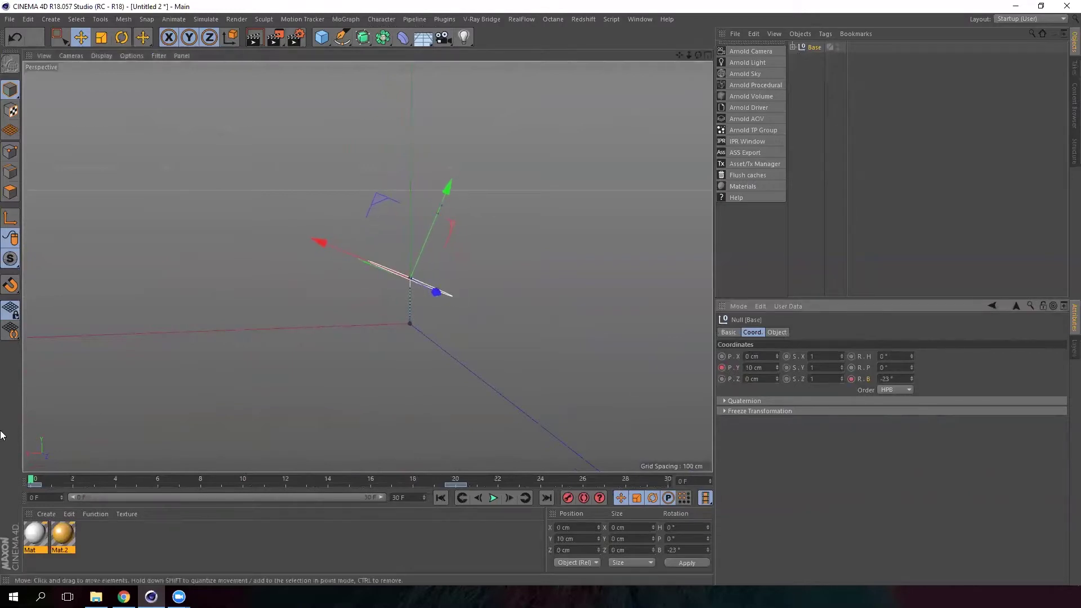
Play the animation to check how the stool drops and straightens as its parts scale up
left_click_drag(34, 482, 83, 484)
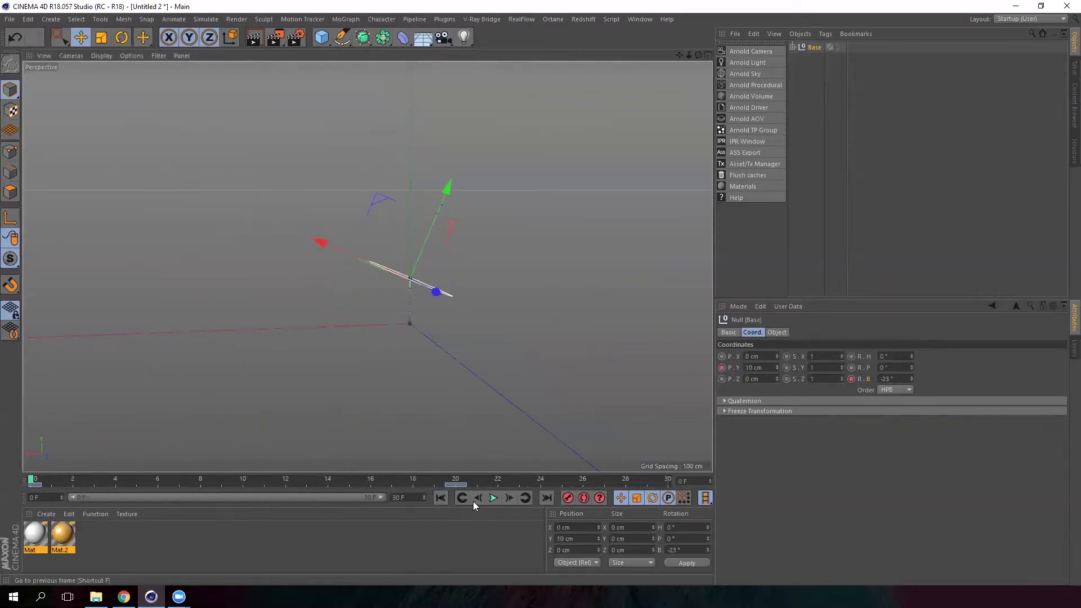
left_click(494, 498)
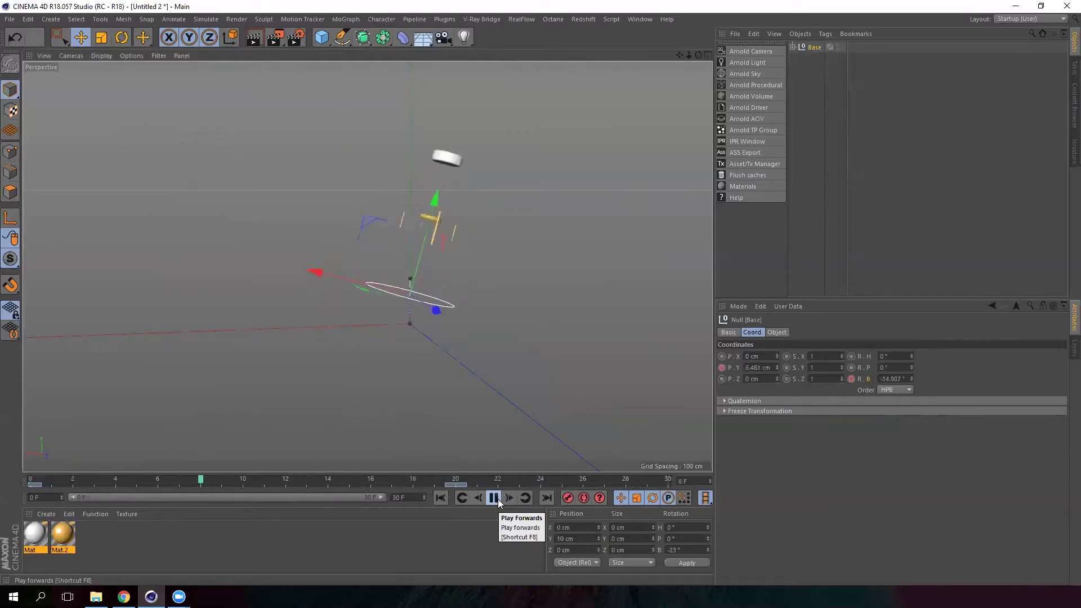
left_click(498, 499)
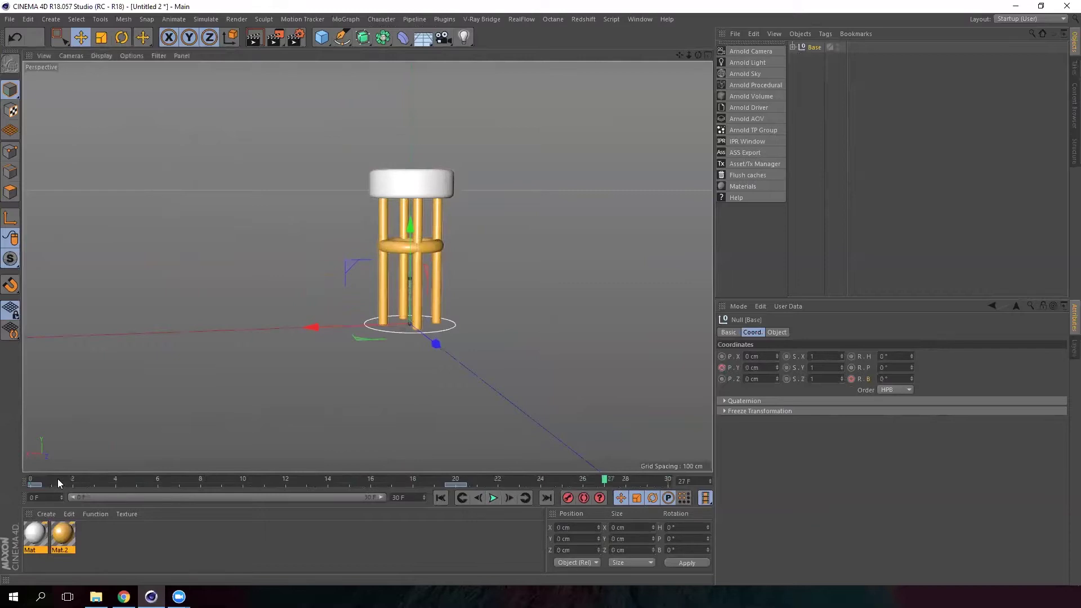
At frame 22, set the Base null's bank rotation to 10° and record its keyframe
left_click_drag(57, 479, 499, 480)
left_click_drag(914, 381, 914, 375)
left_click(851, 379, "ctrl")
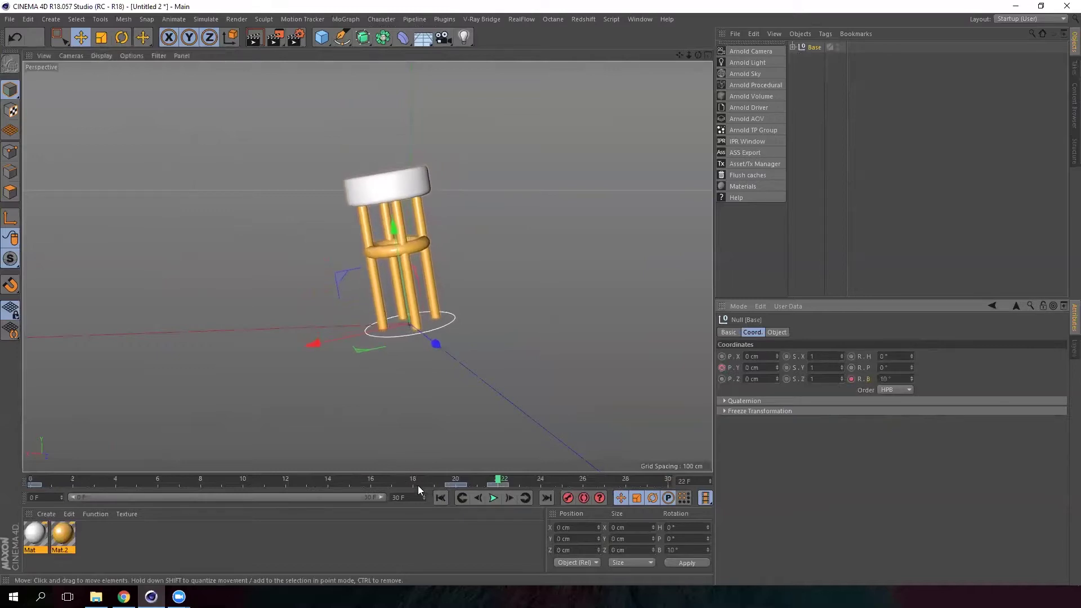
At frame 24, set the Base null's bank rotation to 0° and record its keyframe
left_click(553, 482)
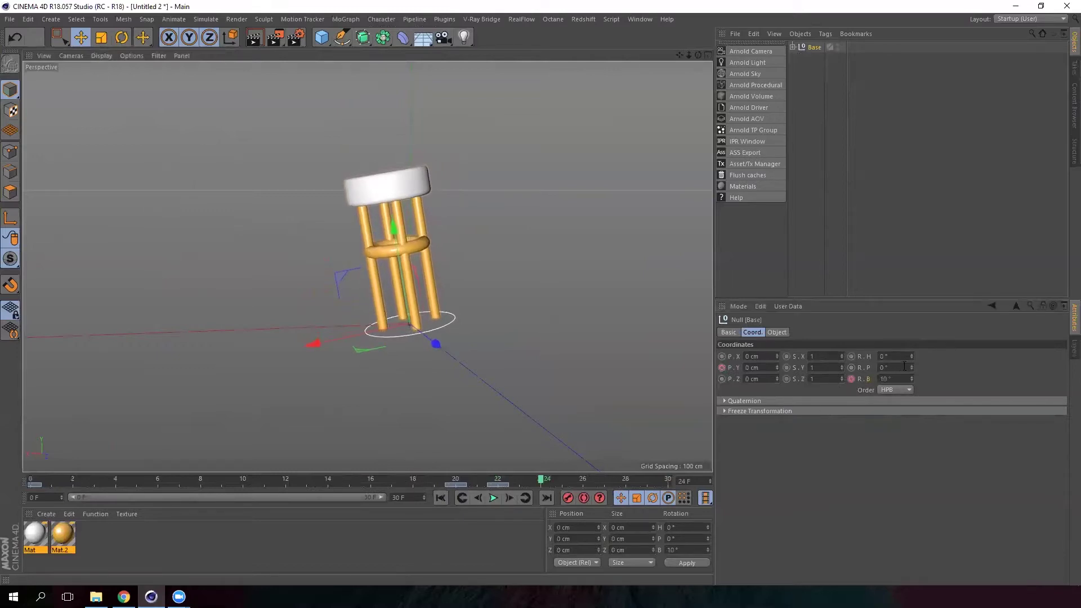
left_click_drag(913, 376, 912, 375)
double_click(887, 379)
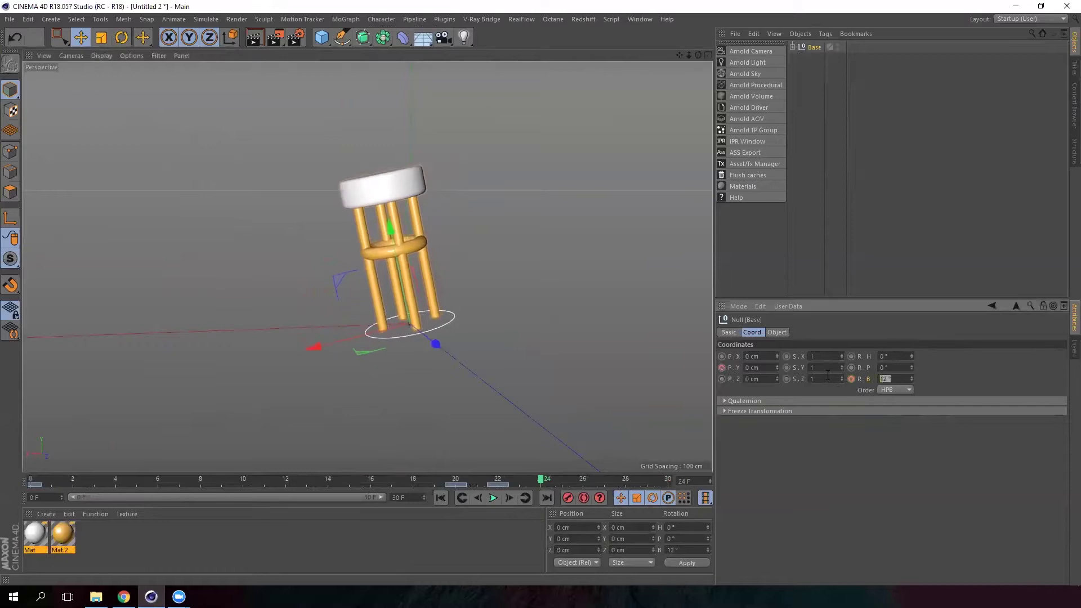
type("0")
key("Return")
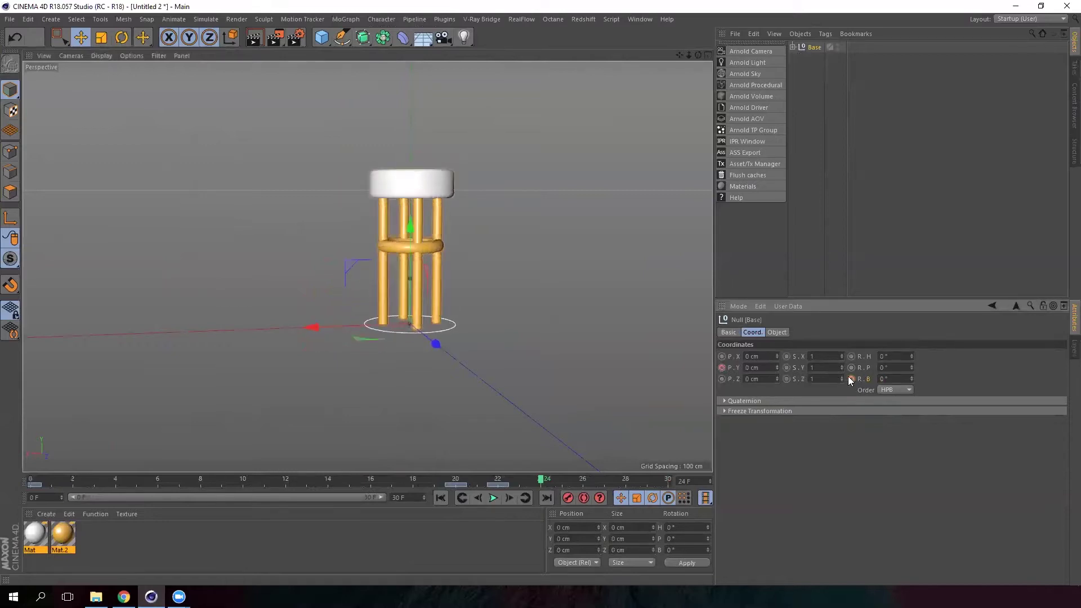
Play the animation and try moving the Base null's frame 20 keyframes to frame 16
left_click(495, 499)
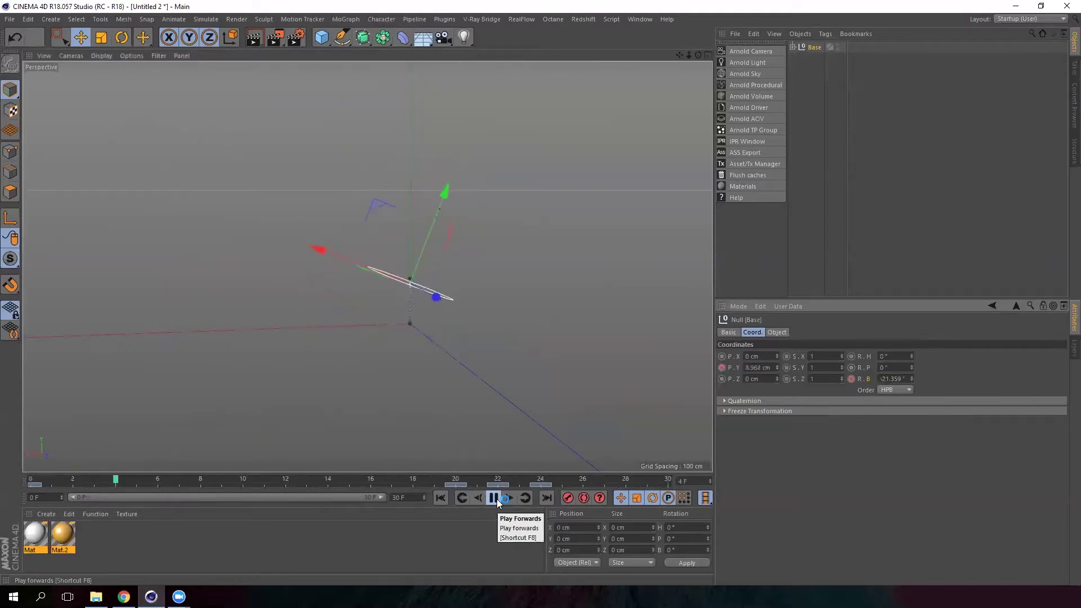
left_click(496, 499)
left_click_drag(461, 483, 370, 483)
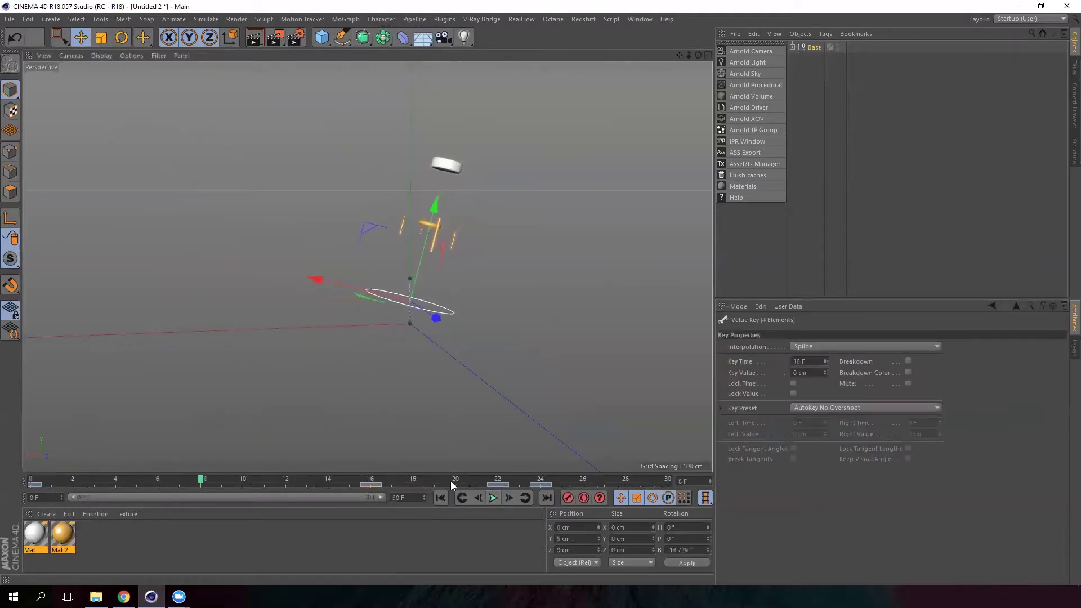
Show the Base null's bank rotation track in the Timeline and shrink and move its window so the stool stays visible
left_click(814, 47)
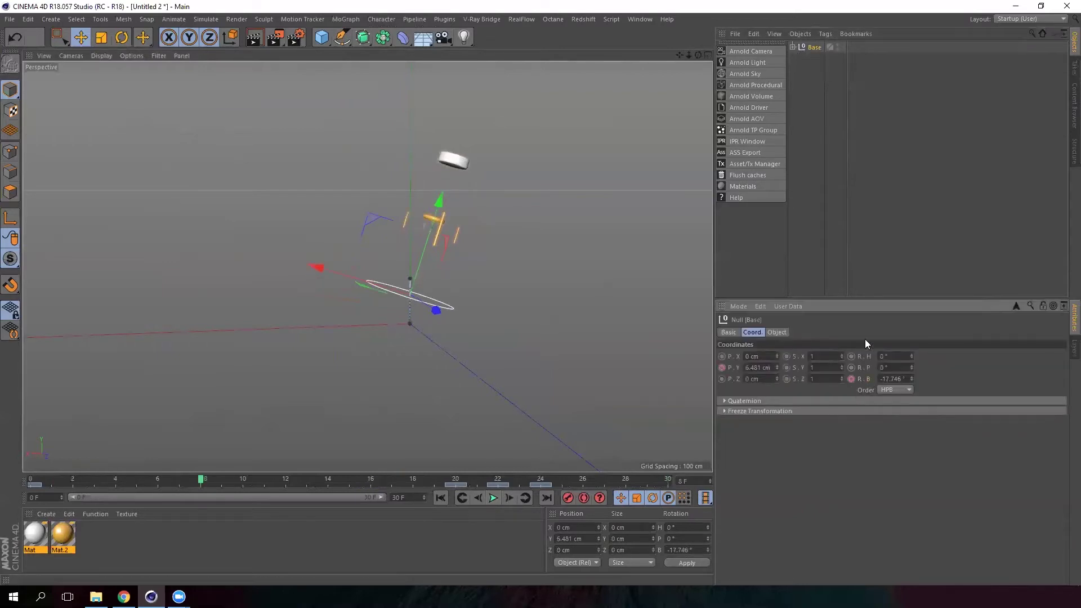
left_click(817, 62)
left_click(817, 49)
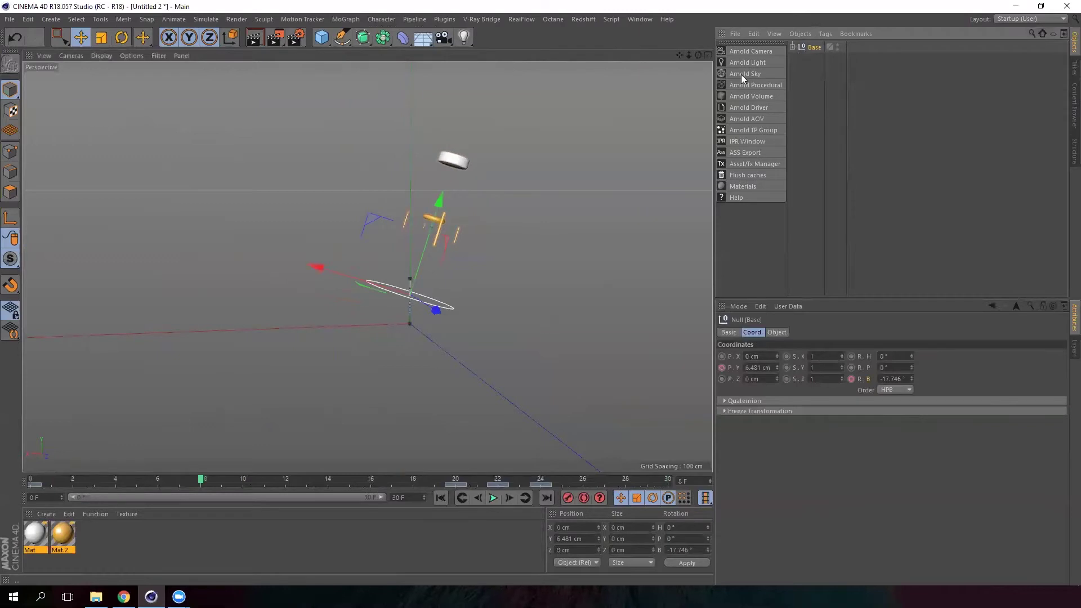
right_click(868, 378)
mouse_move(917, 386)
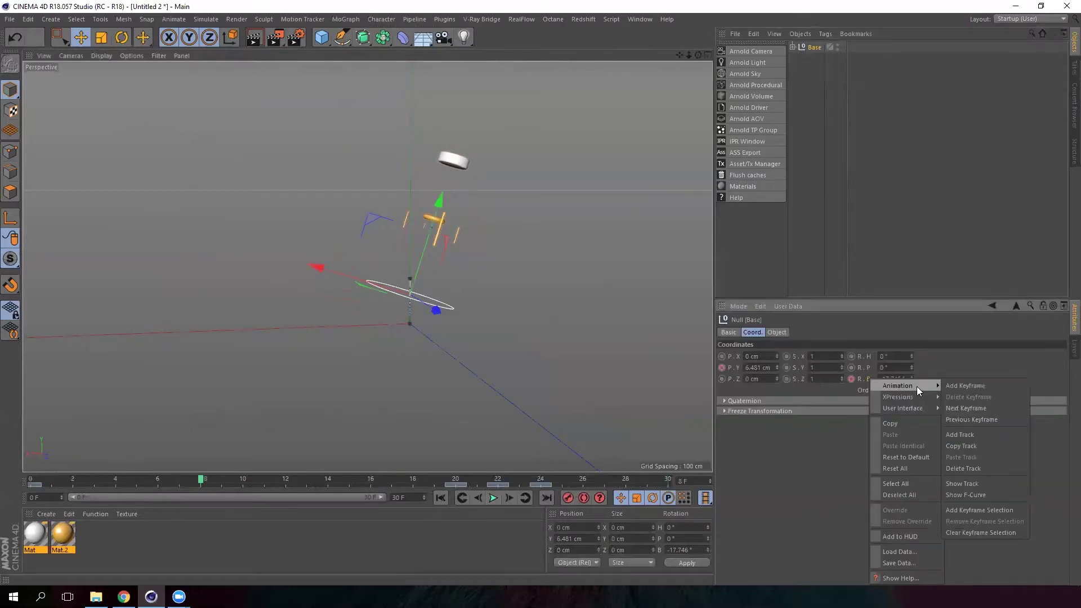
left_click(974, 483)
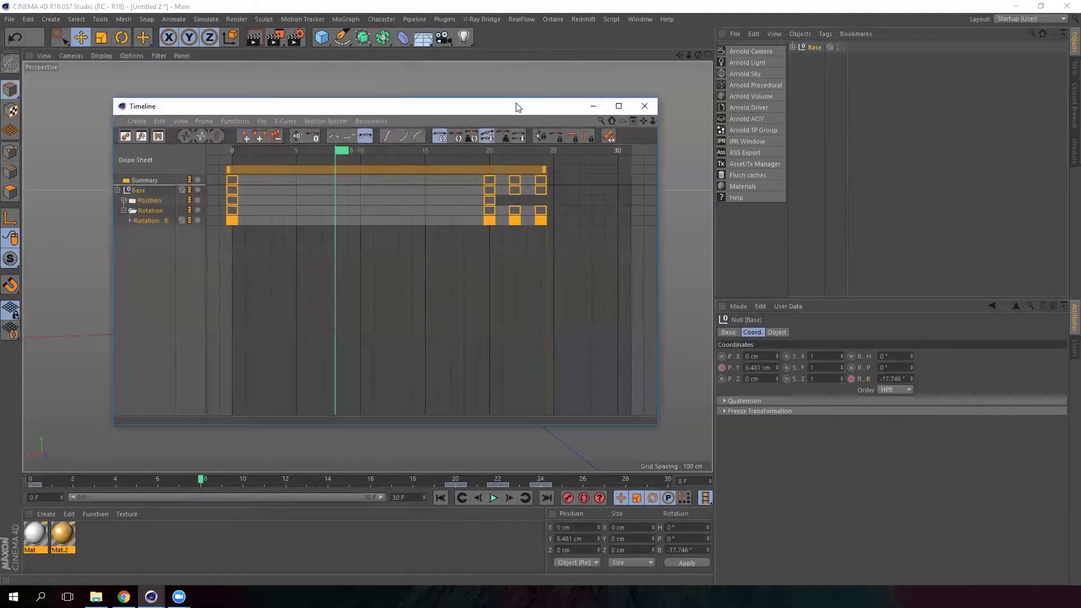
left_click_drag(527, 104, 798, 135)
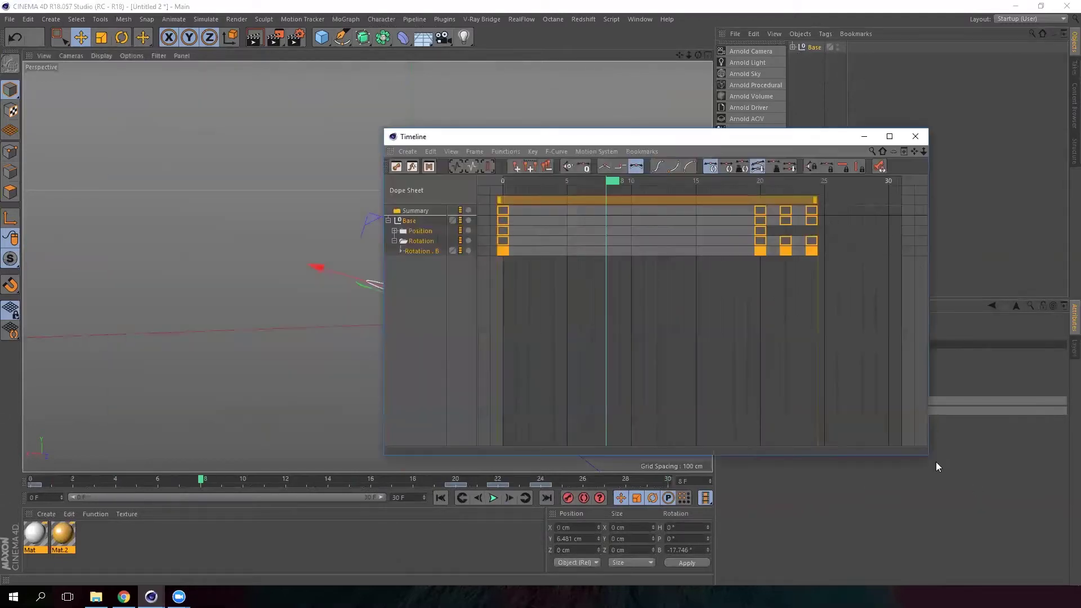
left_click_drag(929, 459, 786, 379)
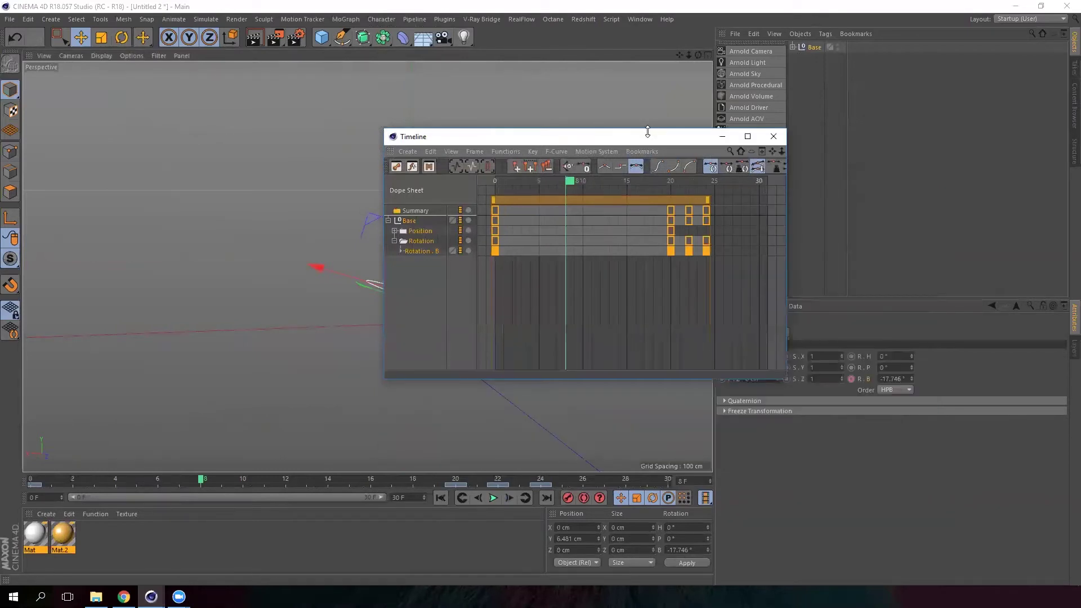
left_click_drag(644, 156, 835, 186)
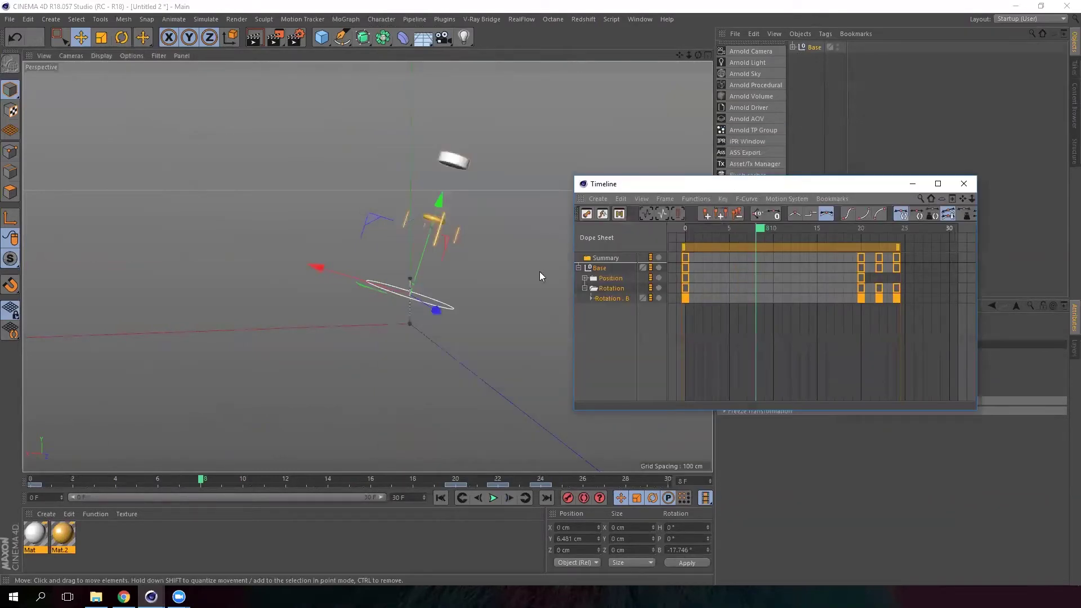
Shift the Base null's last three bank rotation keyframes two frames earlier, to frames 18, 20 and 22
left_click(590, 299)
left_click(873, 307)
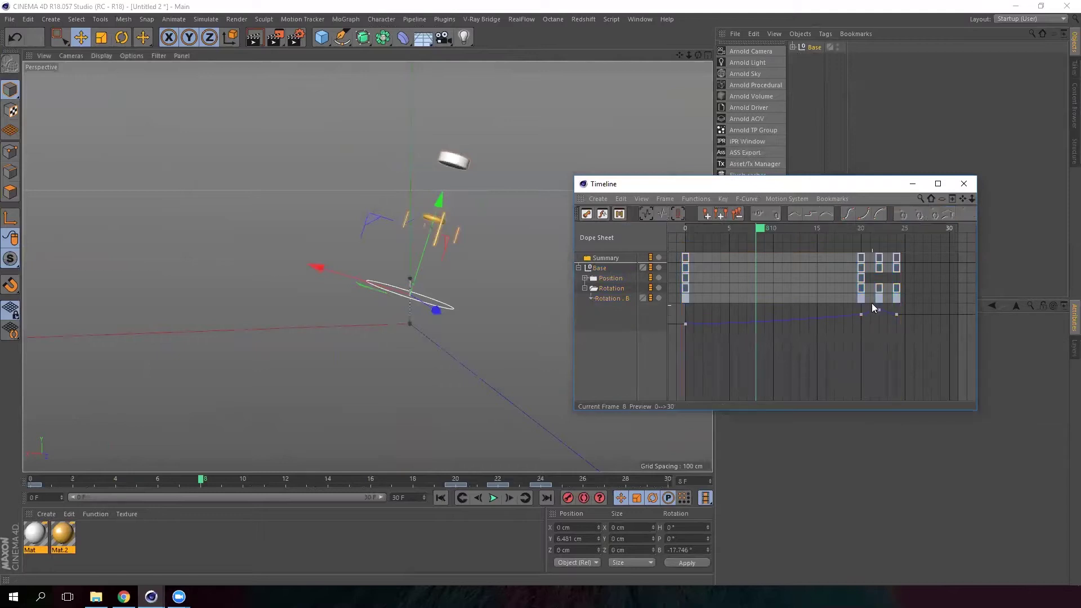
left_click(628, 298)
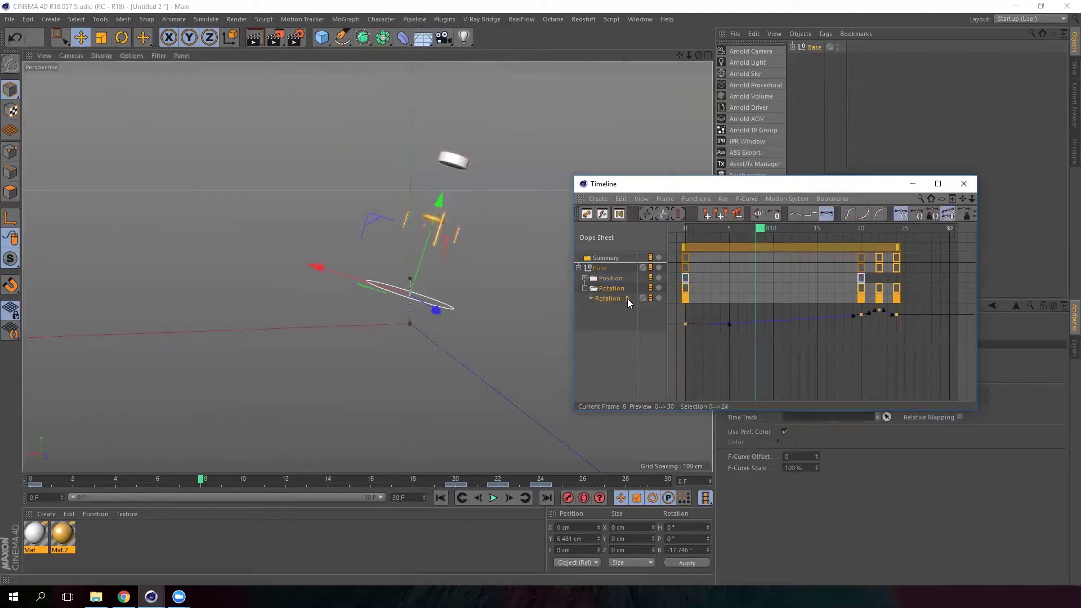
left_click(591, 277)
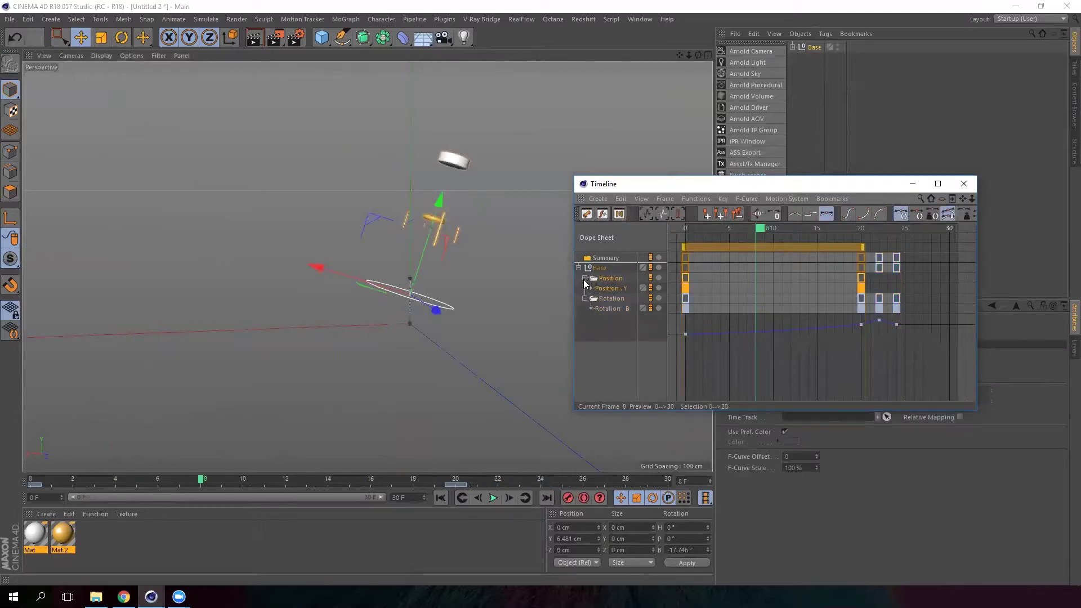
left_click(862, 299)
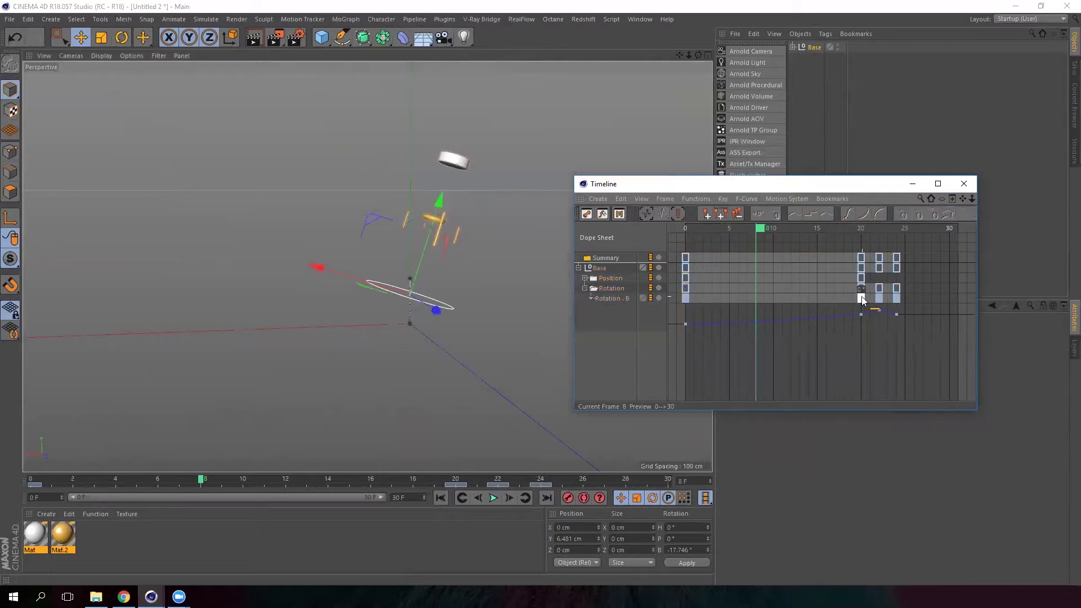
left_click_drag(899, 287, 835, 291)
left_click(892, 288)
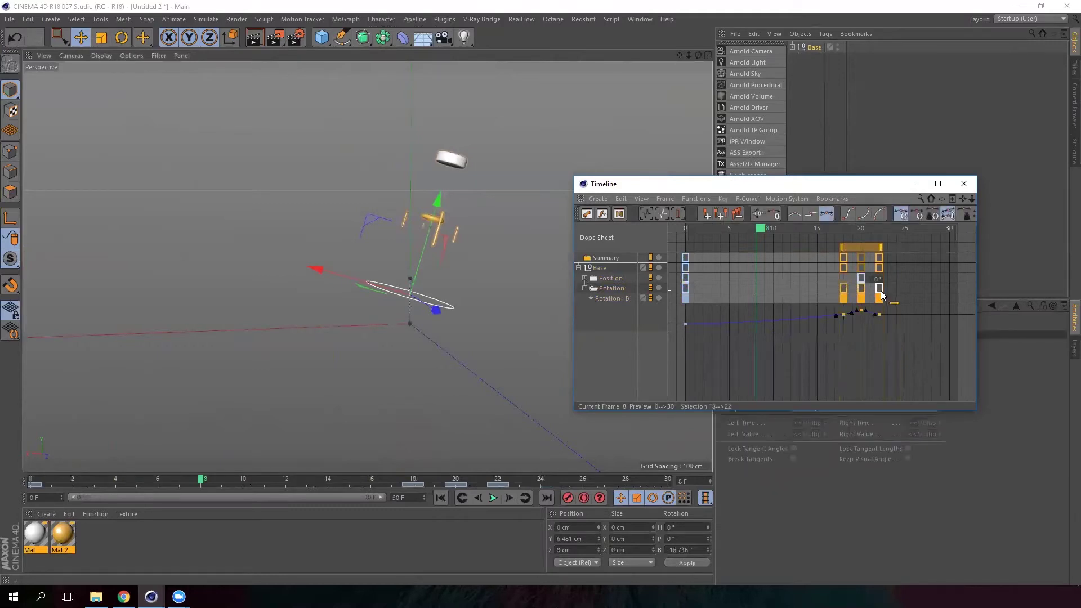
left_click(852, 314)
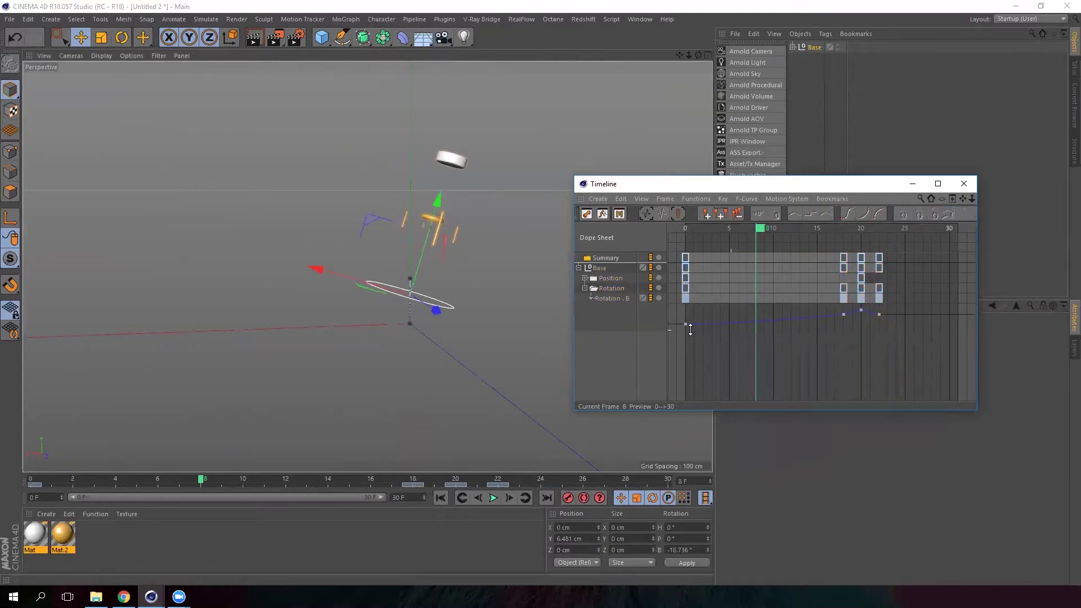
Put the Timeline window away and play the animation to check the shifted bank rotation timing
left_click(918, 183)
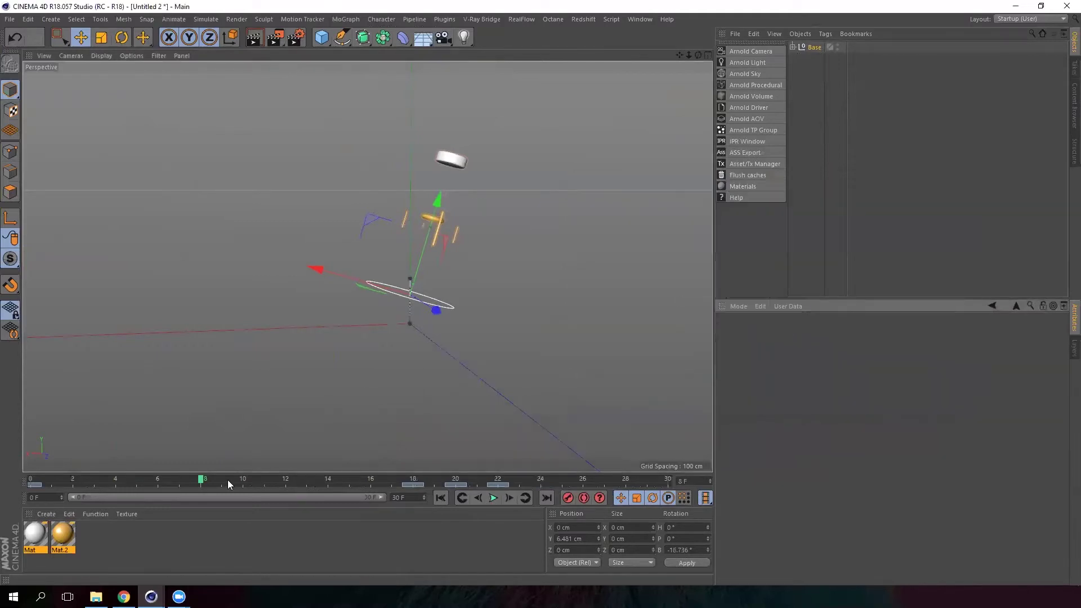
left_click(499, 498)
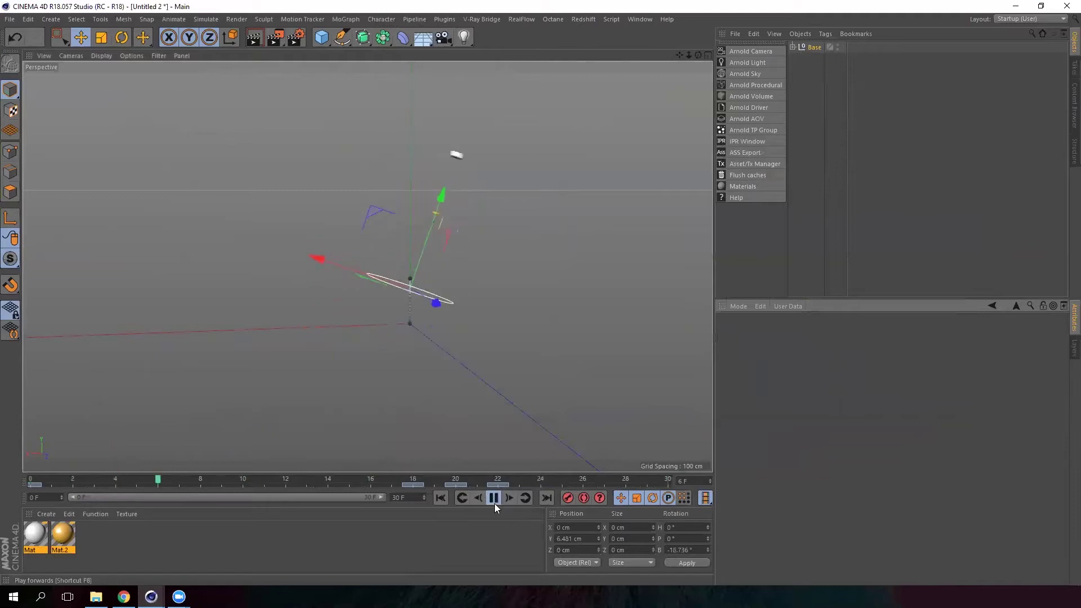
left_click(496, 499)
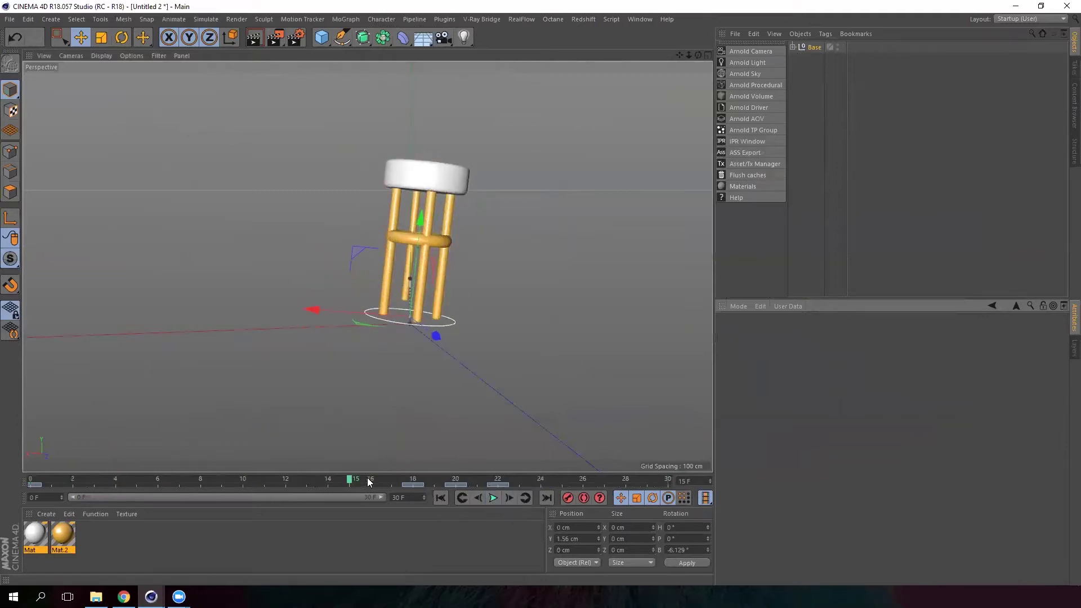
Move the Base null's frame 18 keyframe to frame 17 and its frame 22 keyframe to frame 23, and play the result
mouse_move(369, 482)
left_mouse_down()
mouse_move(417, 482)
mouse_move(385, 484)
left_mouse_up()
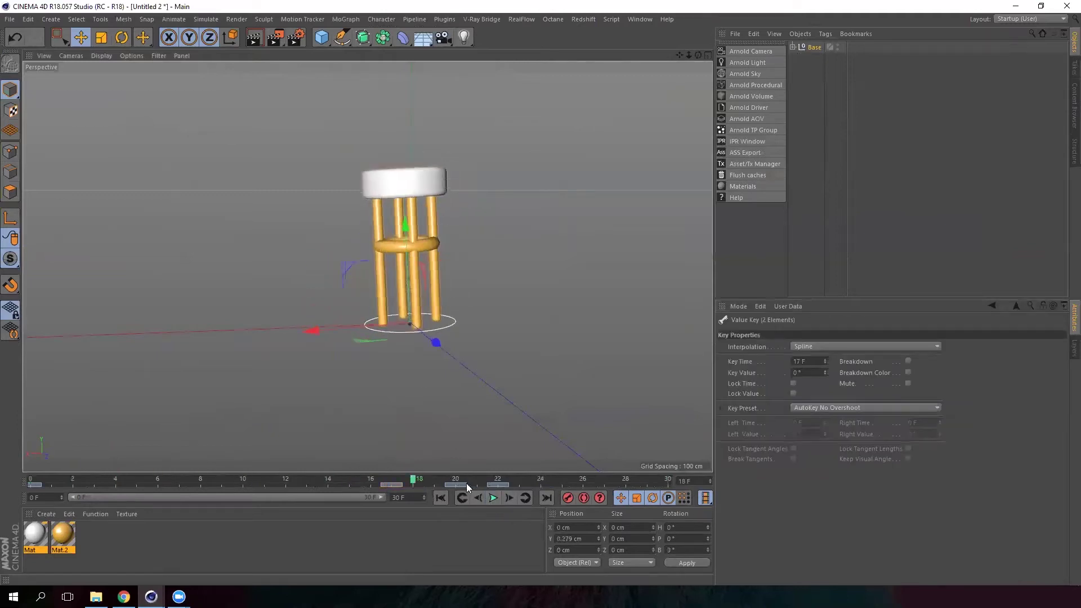
left_click(494, 498)
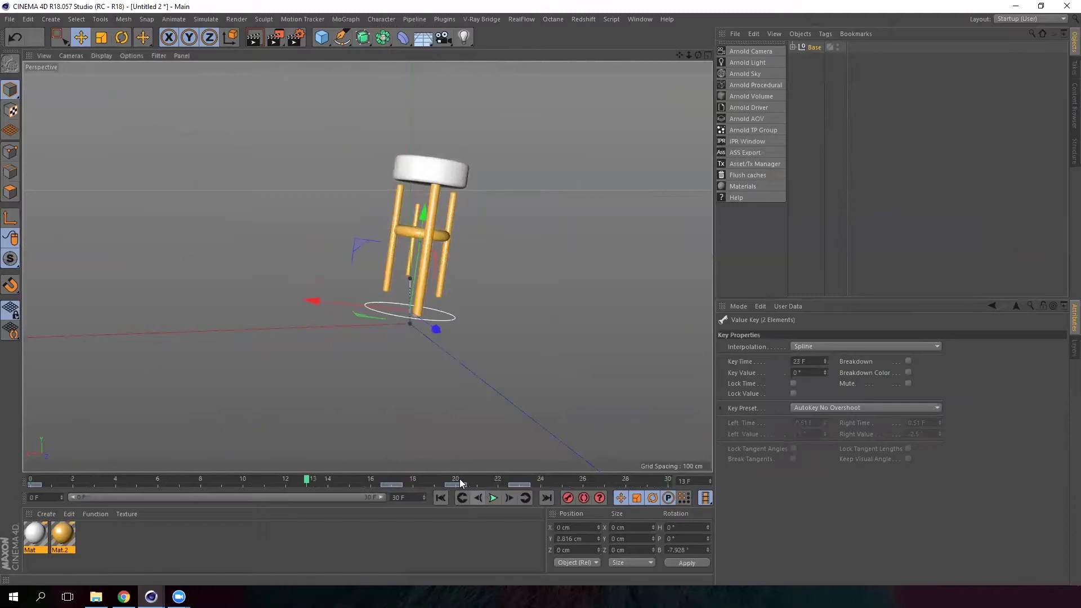
left_click(493, 498)
At frame 20, set the Base null's bank rotation to 3° and record its keyframe
left_click(454, 482)
left_click(814, 47)
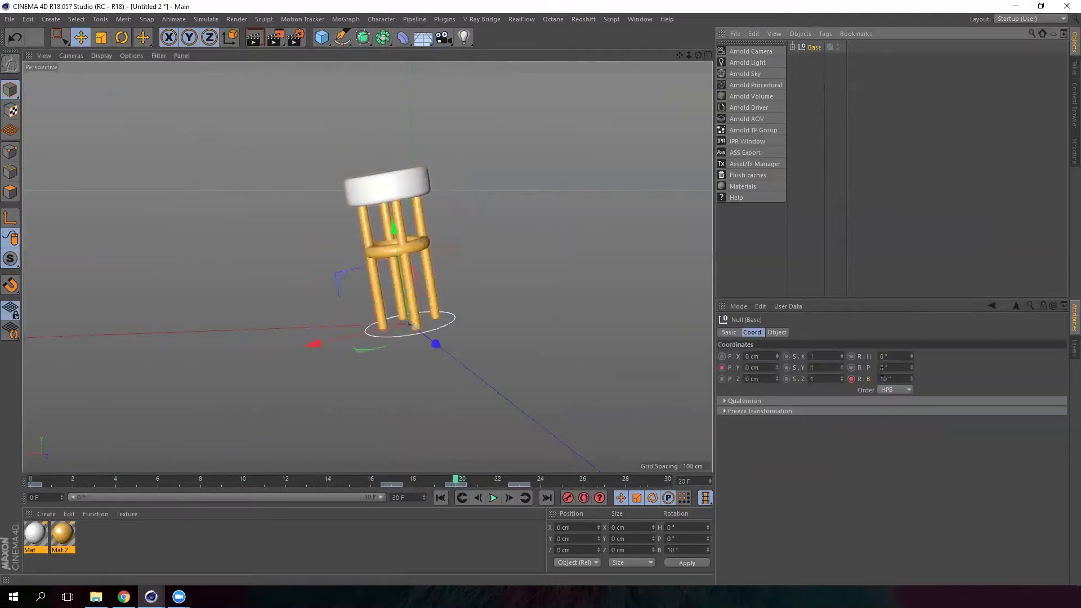
left_click(896, 379)
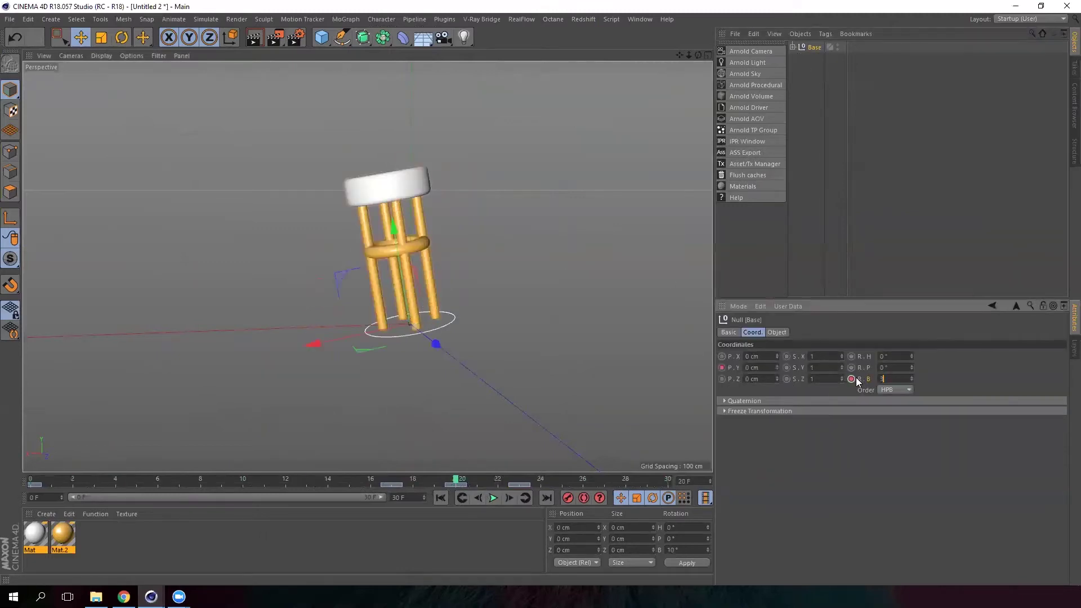
key("Return")
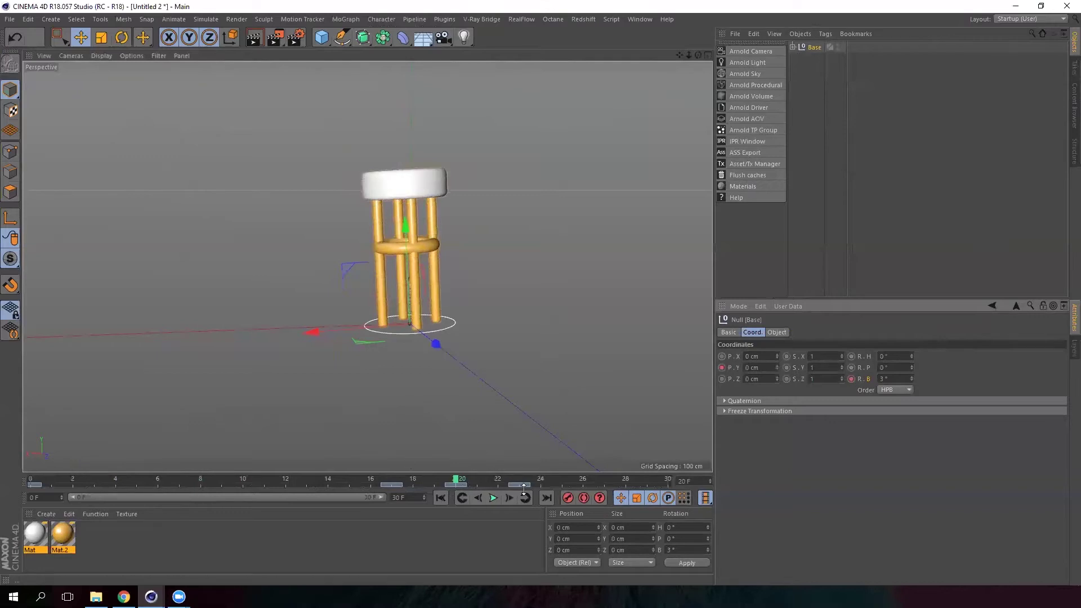
Play and scrub the animation, also from a higher viewing angle, to check how the stool tilts and settles
left_click(492, 499)
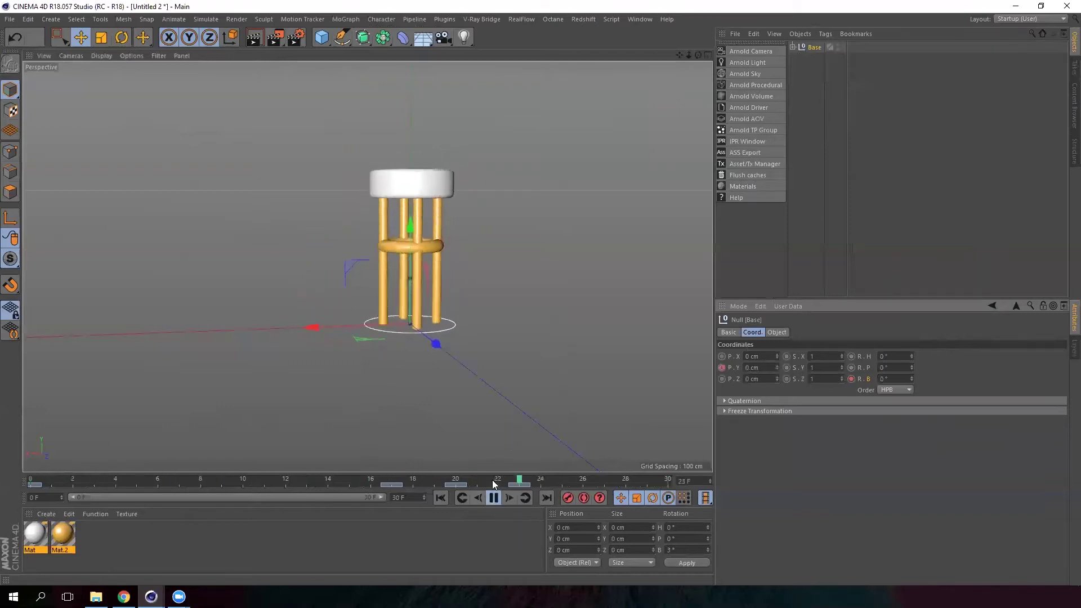
left_click(493, 497)
left_click_drag(382, 310, 396, 386, "alt")
left_click(493, 498)
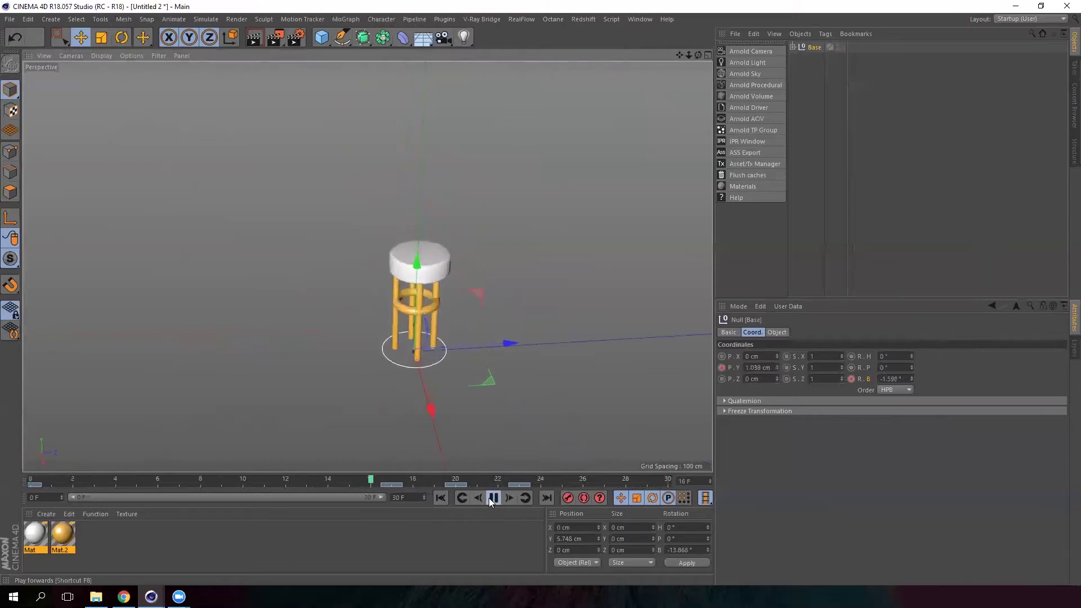
left_click(492, 498)
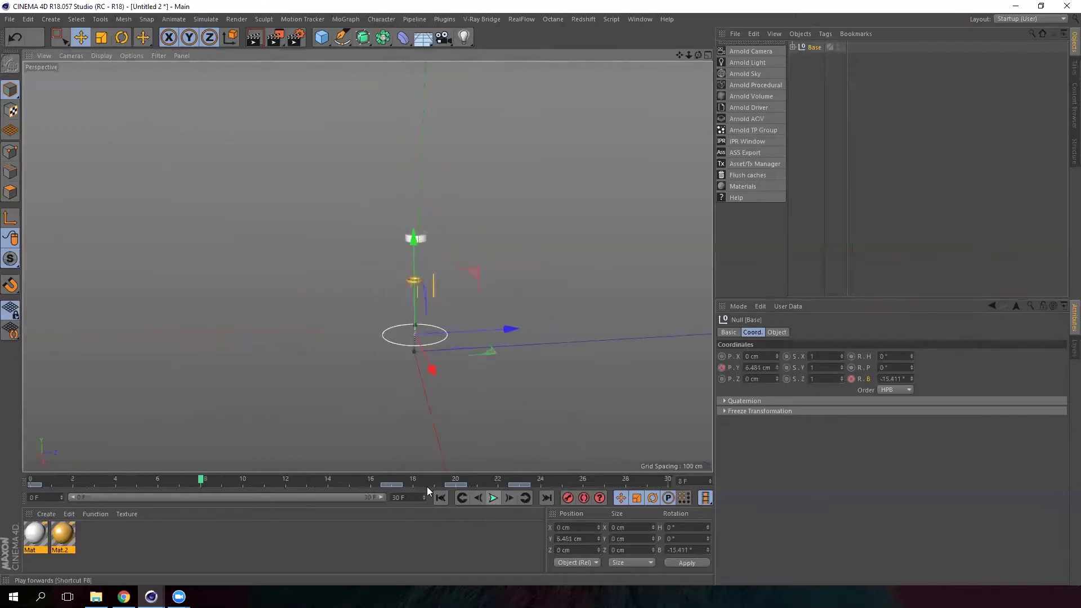
left_click_drag(204, 483, 434, 471)
left_click_drag(395, 472, 519, 439)
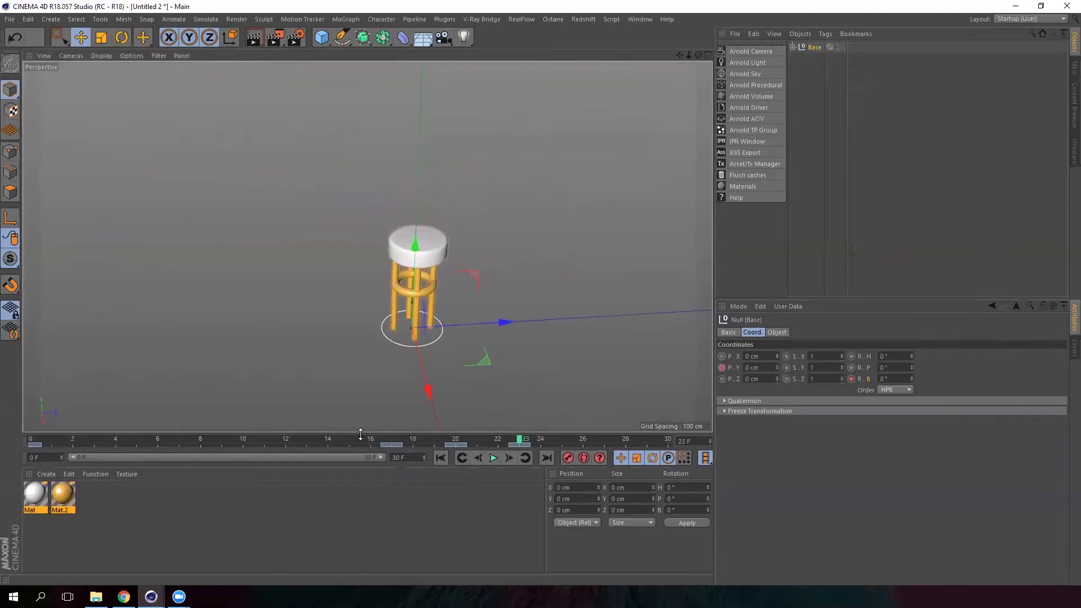
left_click_drag(361, 434, 520, 477)
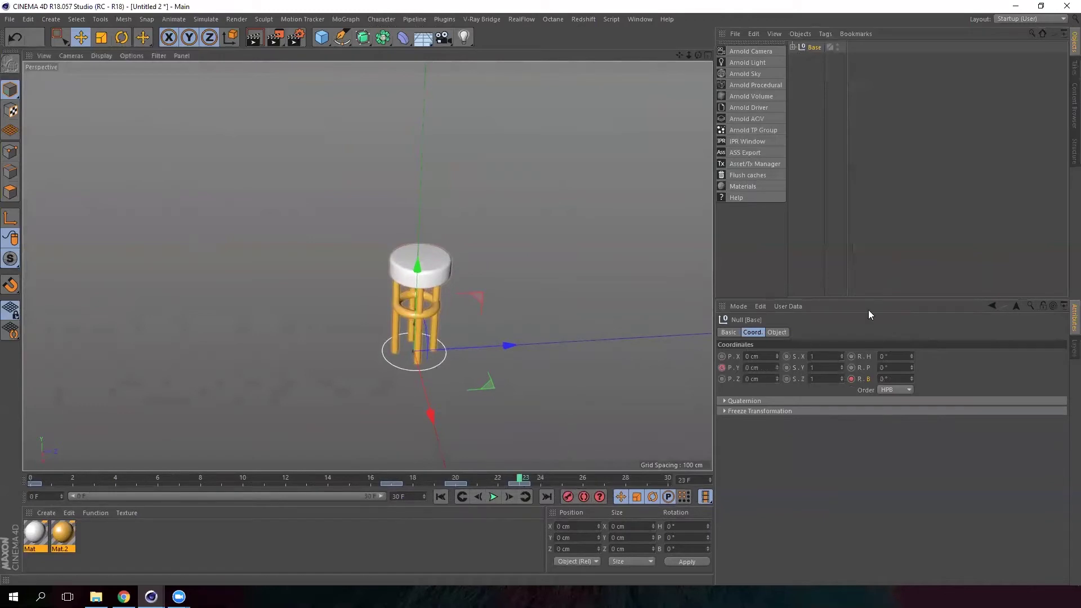
Undo the trial heading change and record a 0° heading rotation keyframe for the Base null at frame 20
mouse_move(912, 358)
left_mouse_down()
mouse_move(912, 373)
mouse_move(915, 350)
mouse_move(915, 363)
left_mouse_up()
key("ctrl+z")
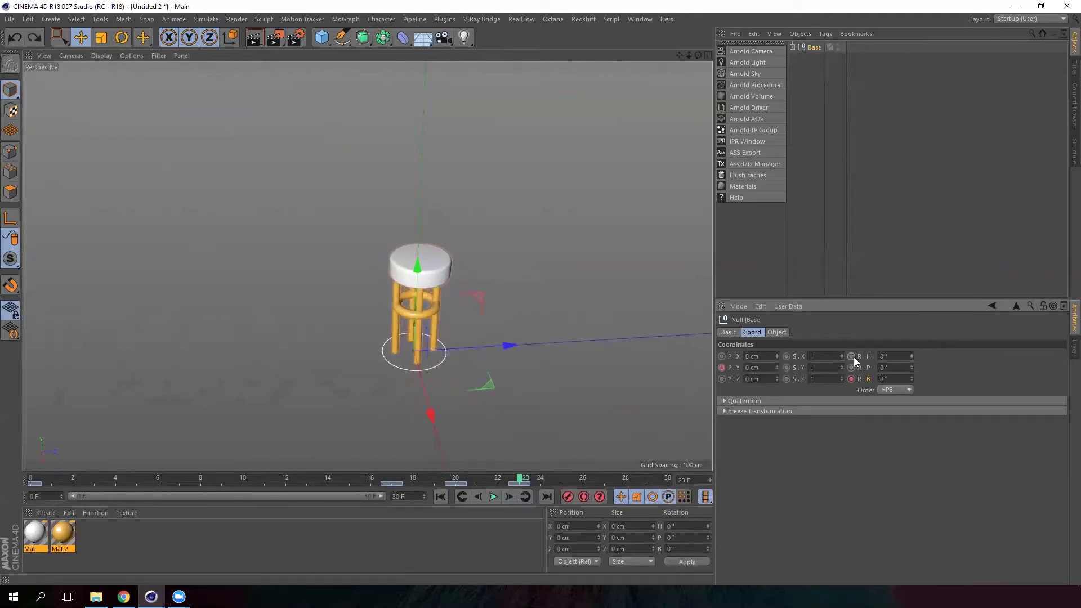
left_click(851, 378)
left_click(457, 479)
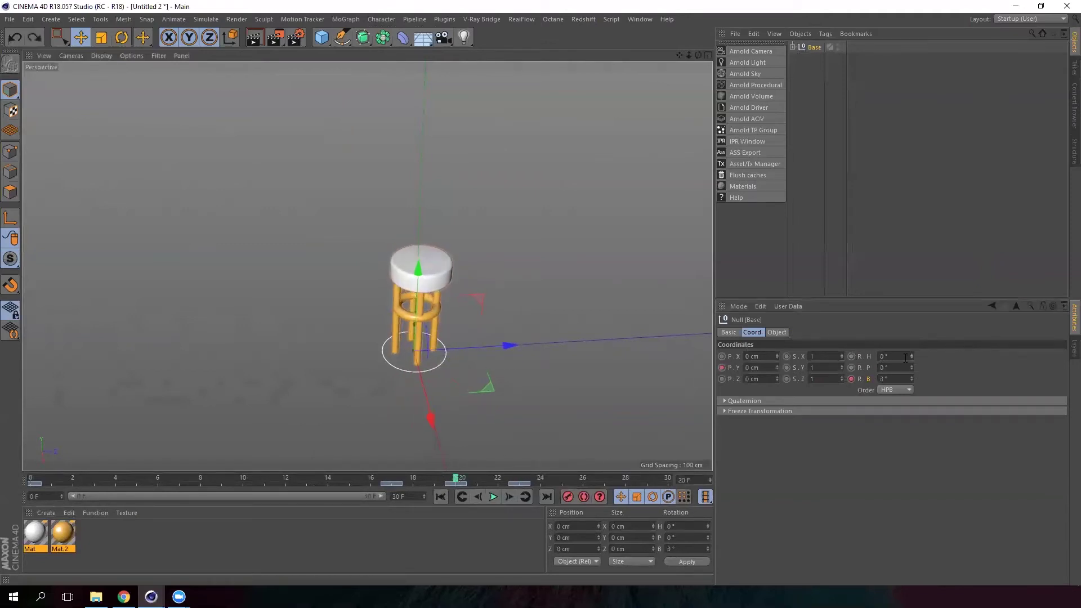
left_click(852, 356)
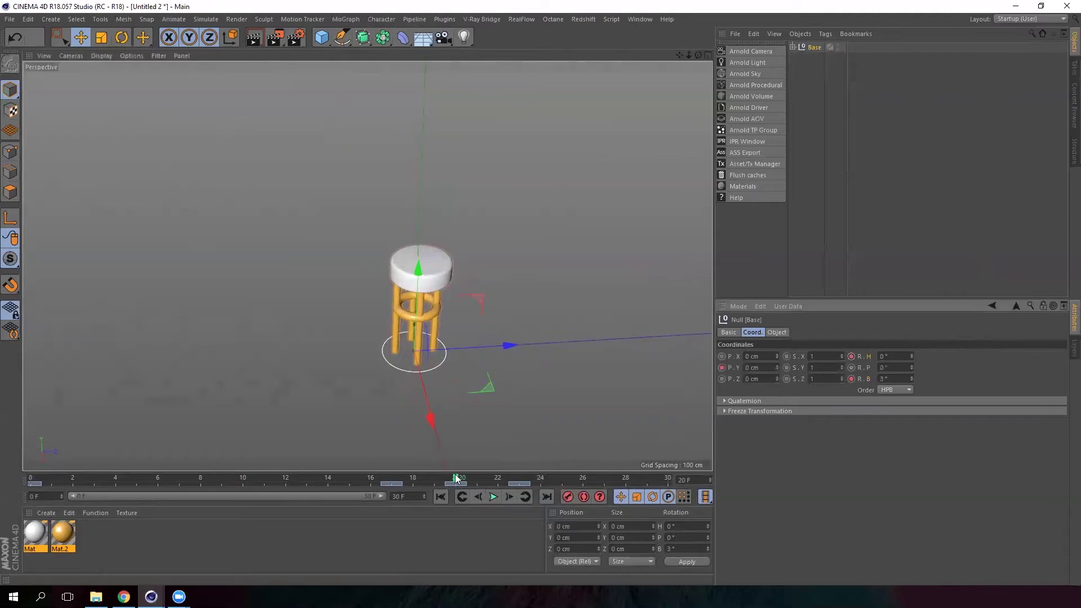
At frame 0, set the Base null's heading rotation to 82° and record its keyframe
left_click_drag(456, 480, 31, 479)
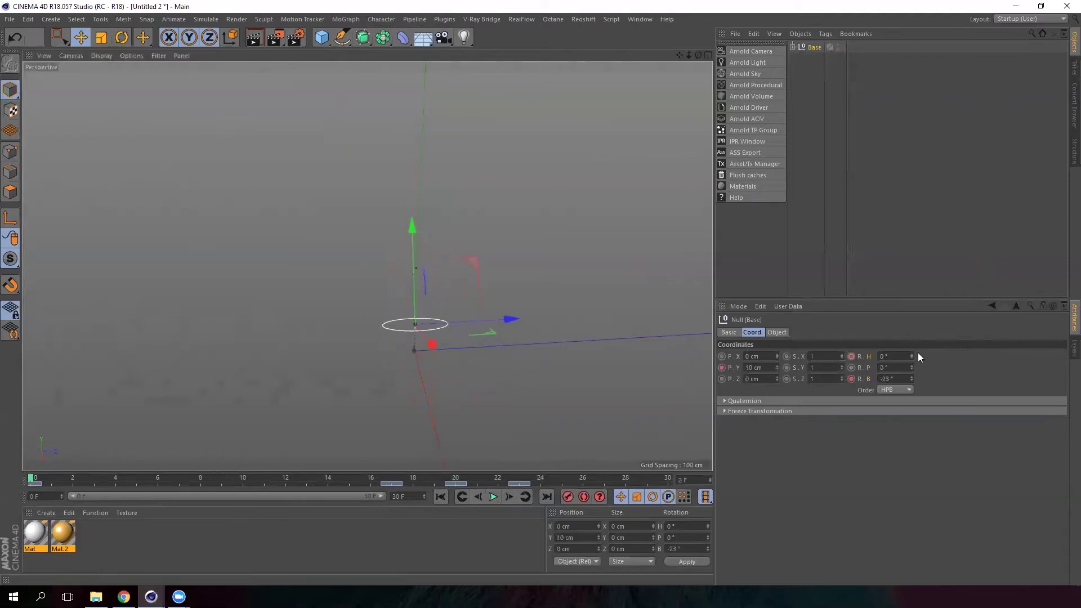
left_click_drag(913, 355, 926, 306)
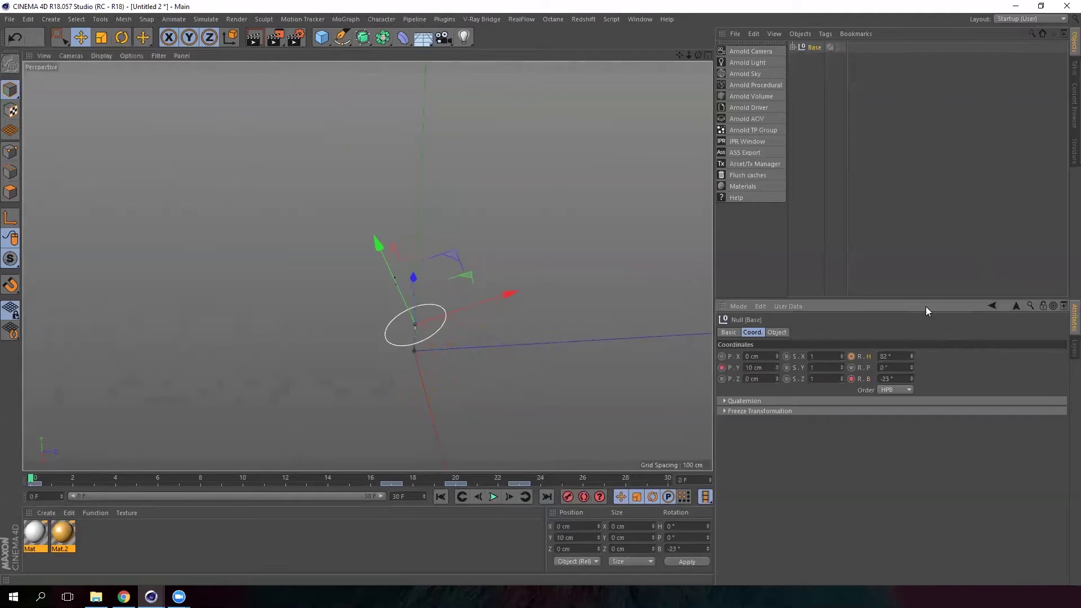
left_click(852, 356)
Play the animation to check the stool's spin while it drops, and go to frame 30
left_click(494, 498)
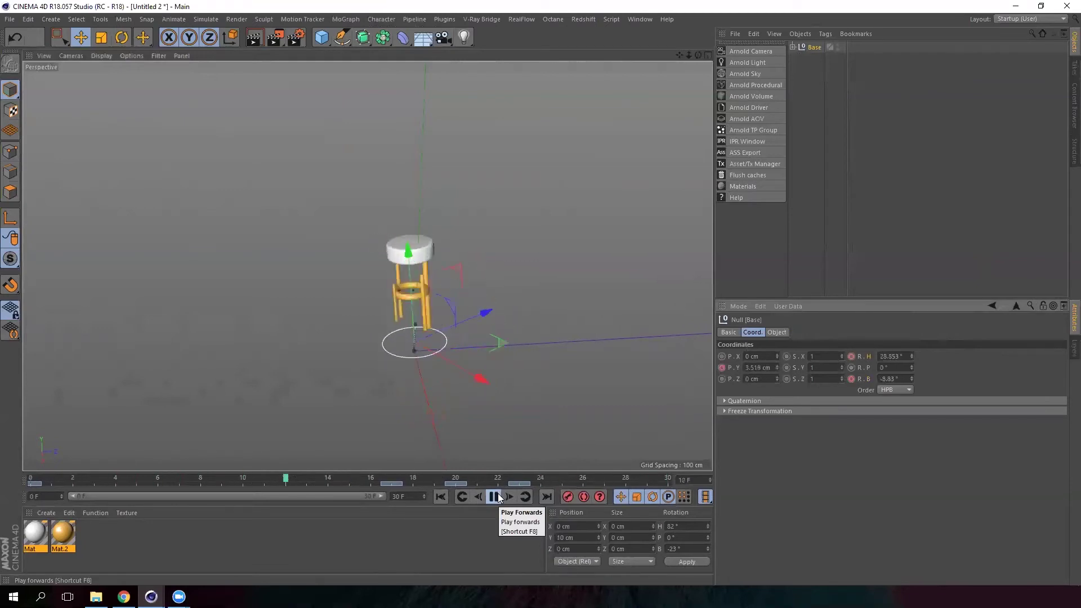
left_click(495, 495)
left_click_drag(629, 483, 667, 480)
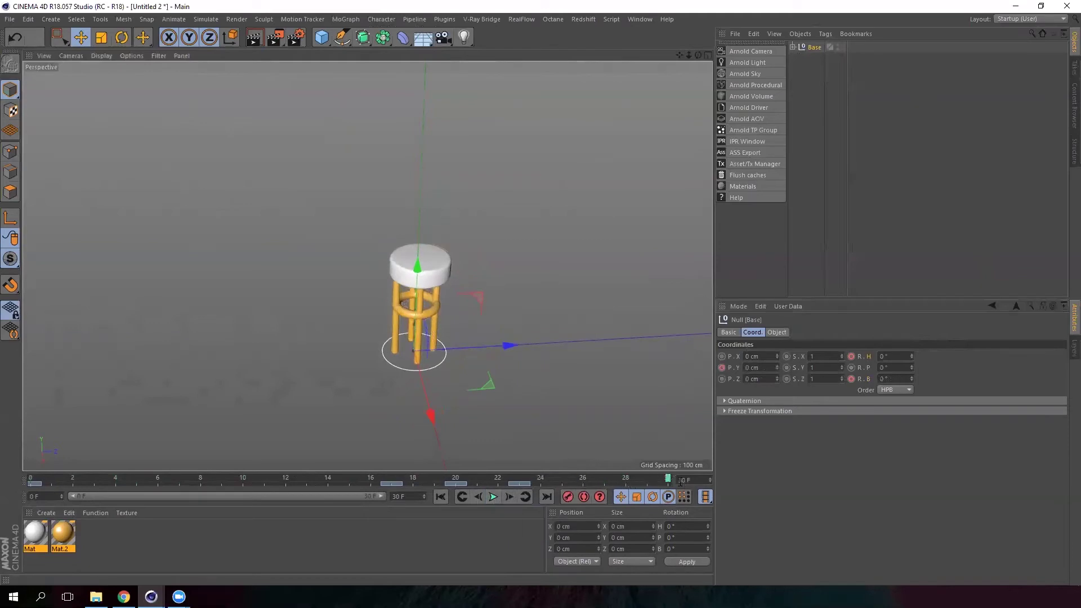
Expand the Base null, collapse the Silla.3 null inside it and select Silla.3
left_click(793, 46)
mouse_move(408, 376)
left_mouse_down("alt")
mouse_move(429, 277)
mouse_move(351, 336)
mouse_move(414, 357)
left_mouse_up("alt")
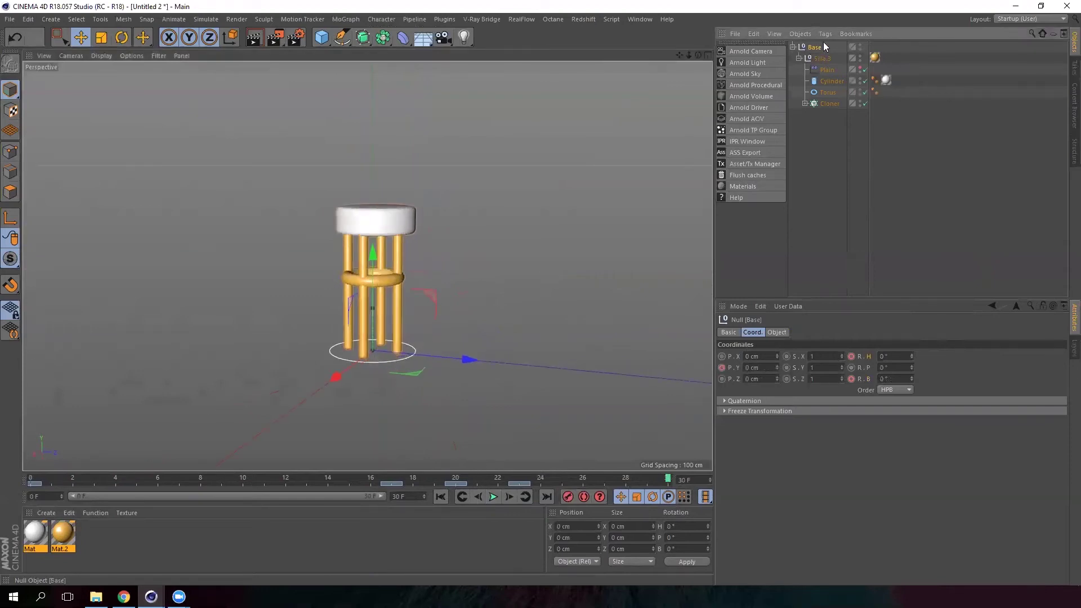
left_click(798, 58)
left_click(825, 58)
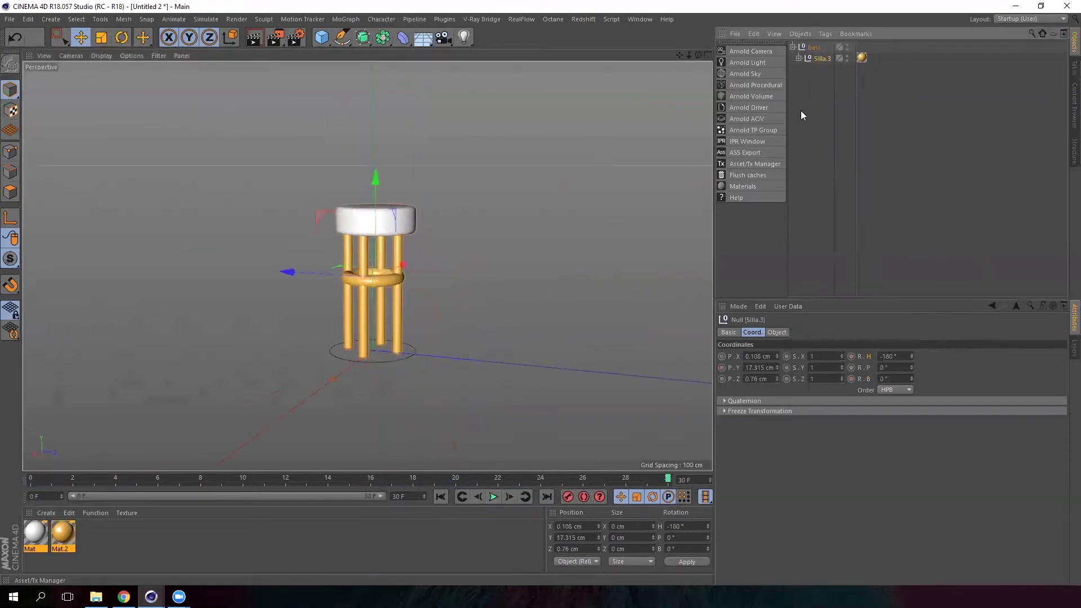
Expand the Silla.3 null and its Cloner, and examine the stool's parts, the leg cylinder and the Cloner's object properties
left_click(799, 58)
left_click(826, 81)
left_click(830, 104)
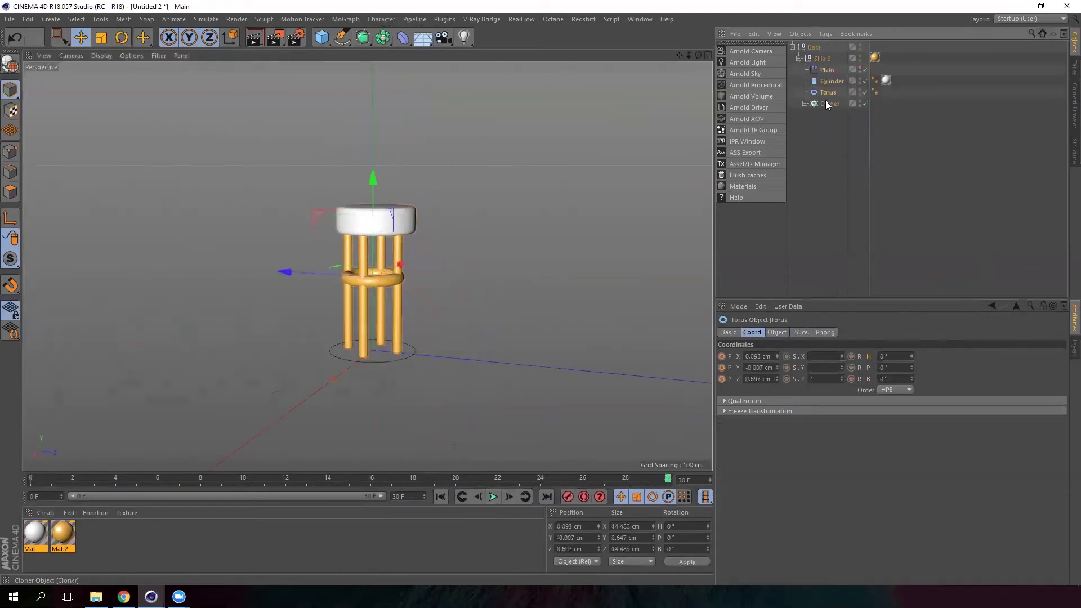
left_click(805, 103)
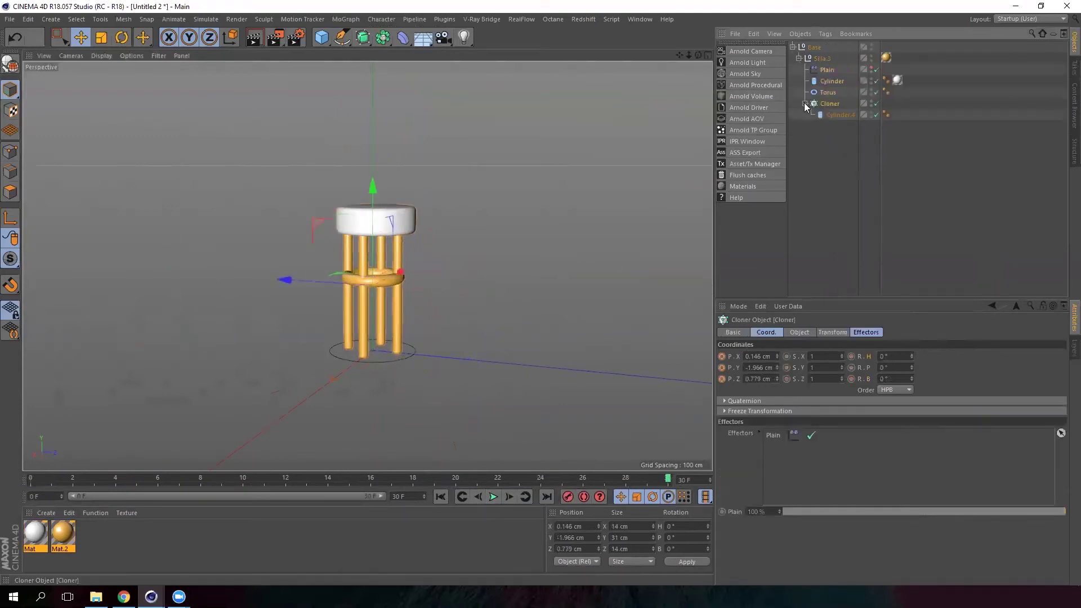
left_click(836, 114)
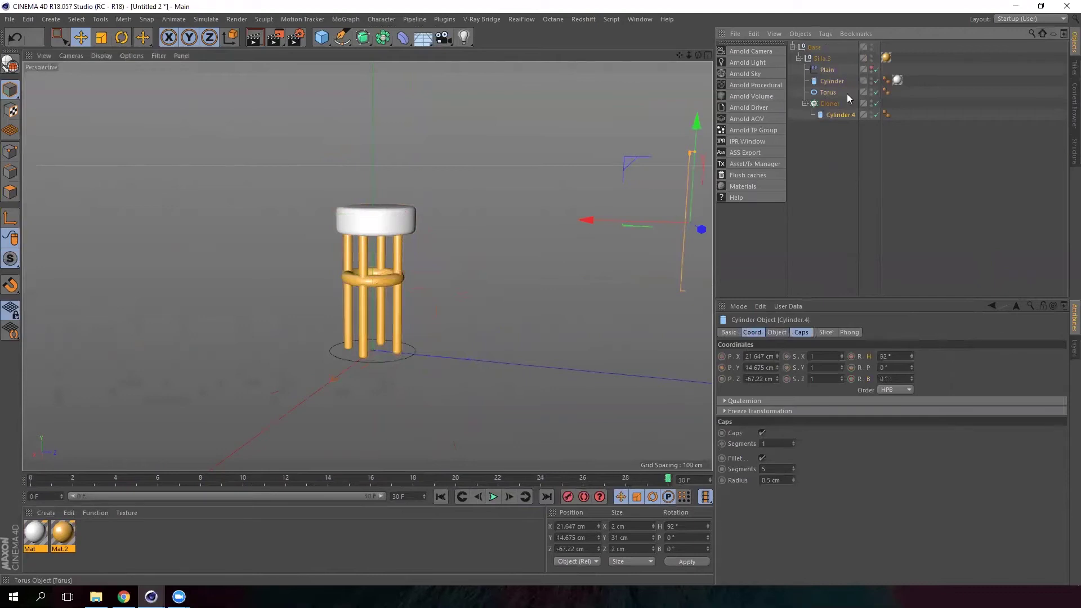
left_click(831, 104)
left_click(800, 333)
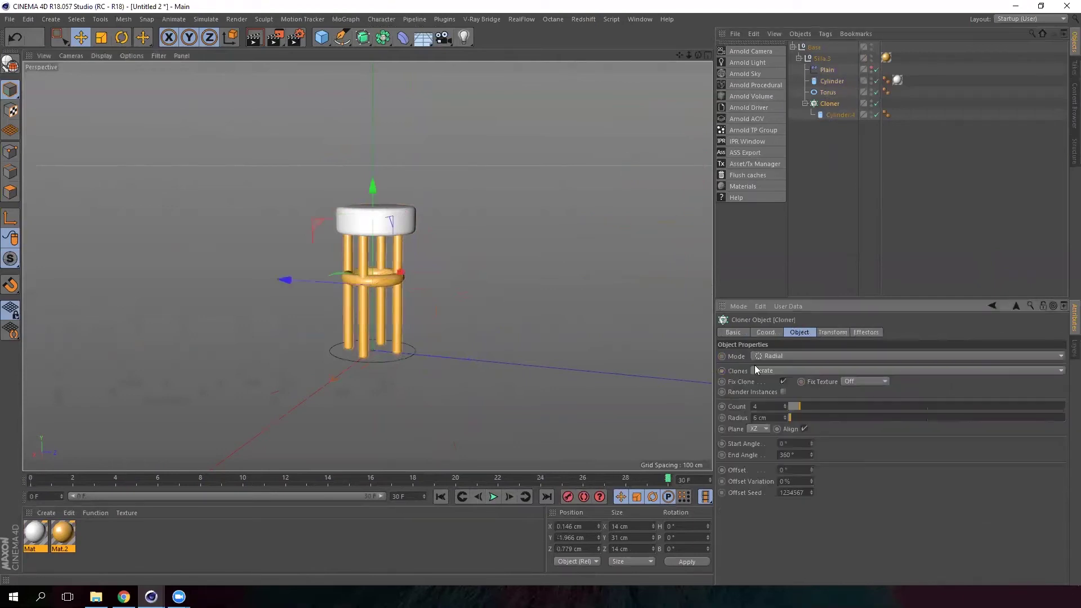
Try five legs in the radial Cloner and restore the count to 4
left_click(786, 404)
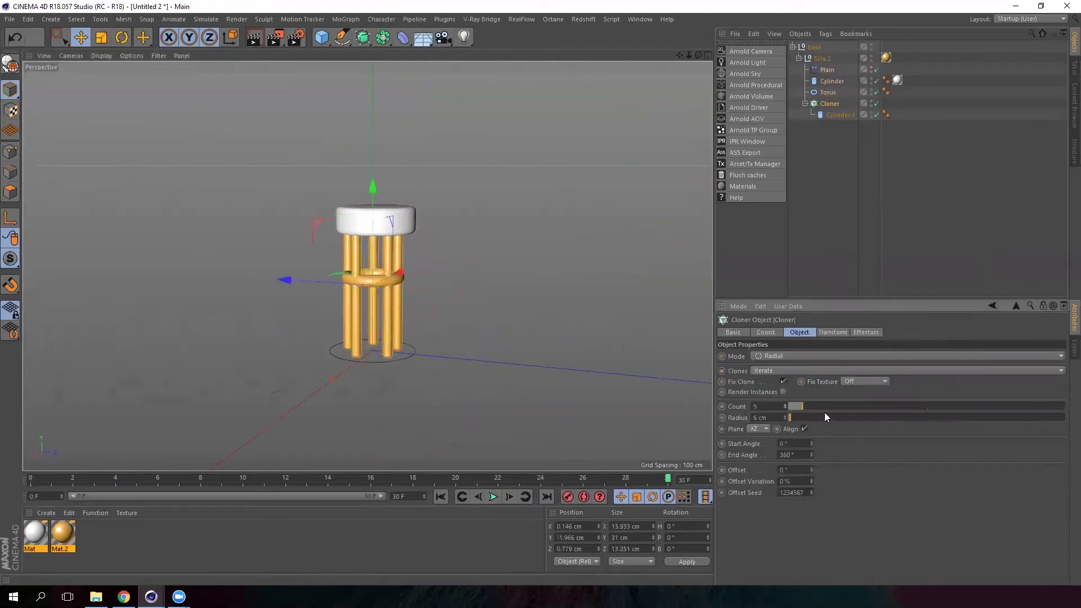
left_click(787, 409)
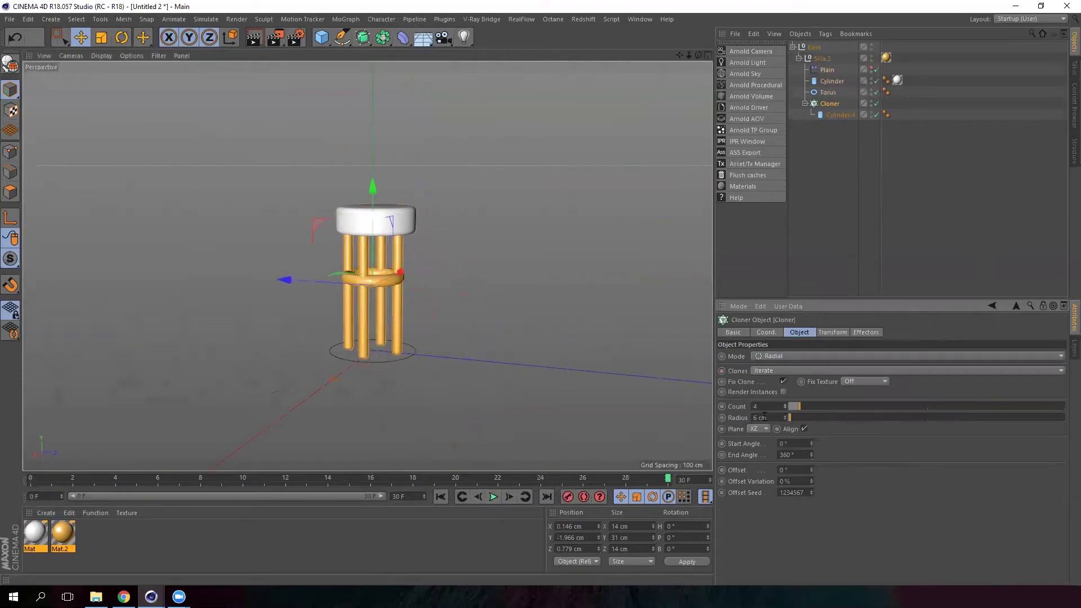
left_click_drag(372, 333, 417, 327, "alt")
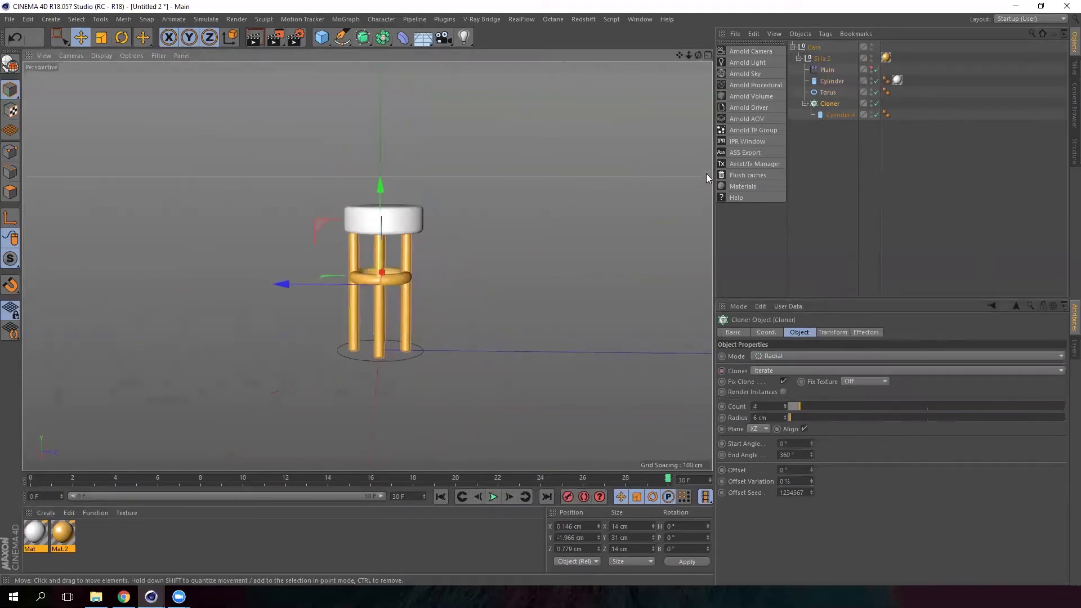
Collapse the Cloner and examine the Torus ring and the seat Cylinder from several angles
left_click(806, 103)
left_click(830, 91)
scroll(262, 299, "up", 3)
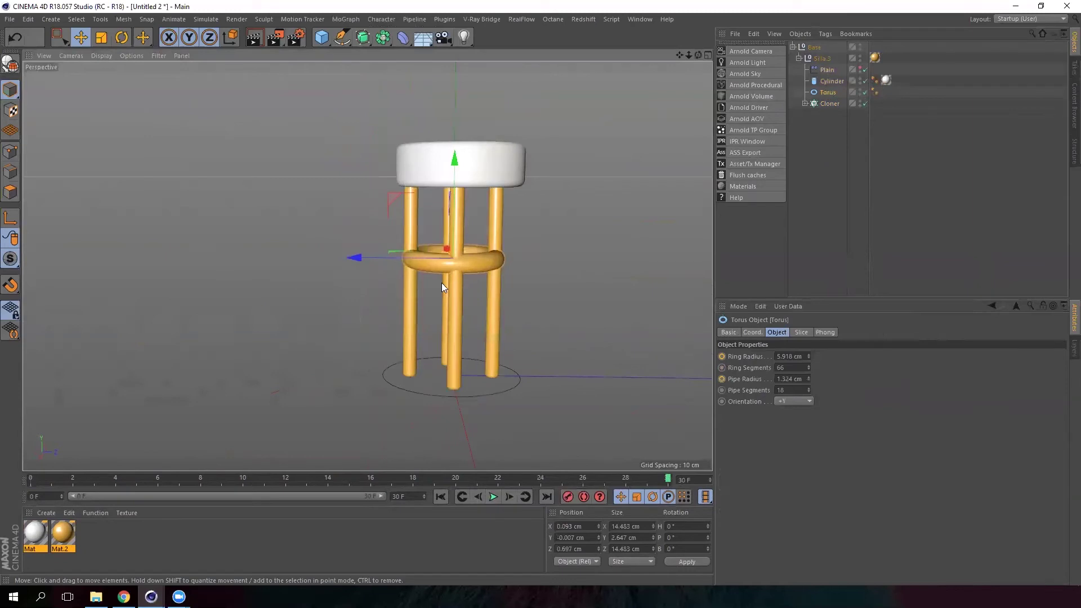
left_click_drag(441, 282, 451, 246, "alt")
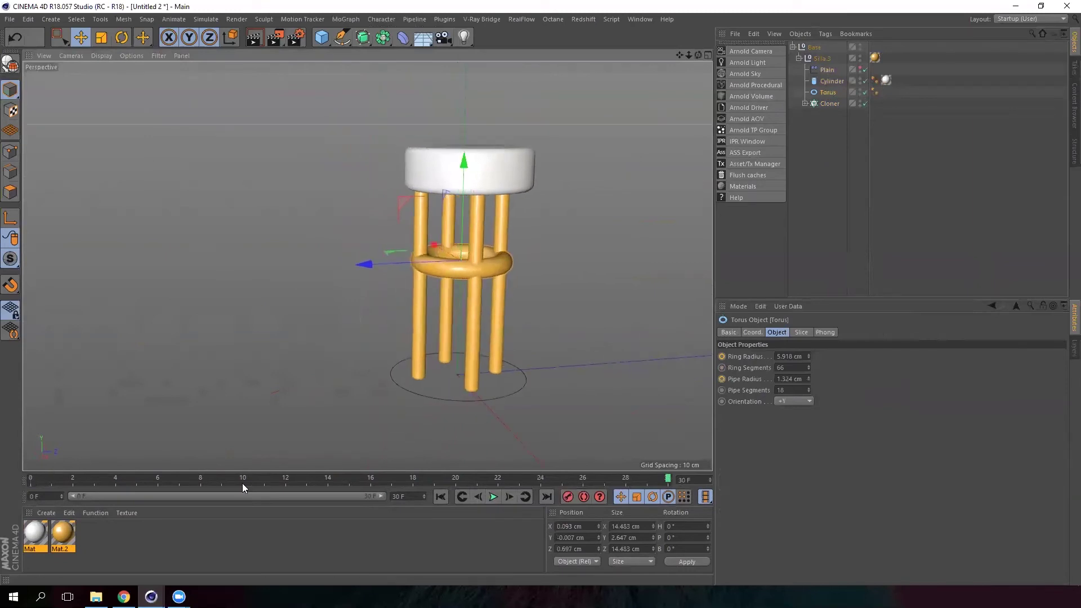
middle_click_drag(493, 298, 471, 309, "alt")
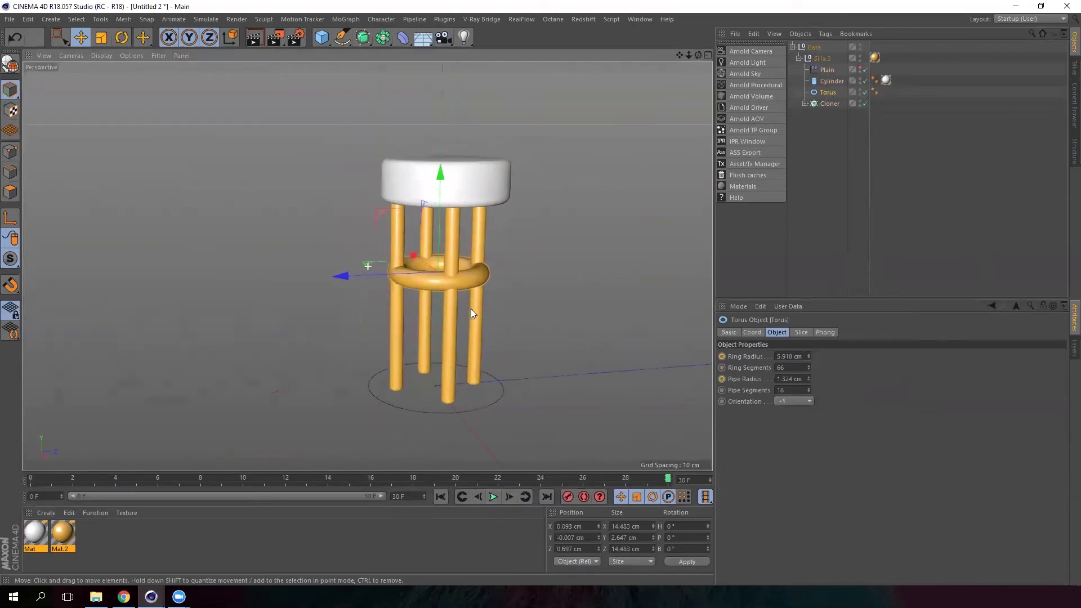
scroll(443, 279, "up", 1)
left_click_drag(443, 280, 432, 277, "alt")
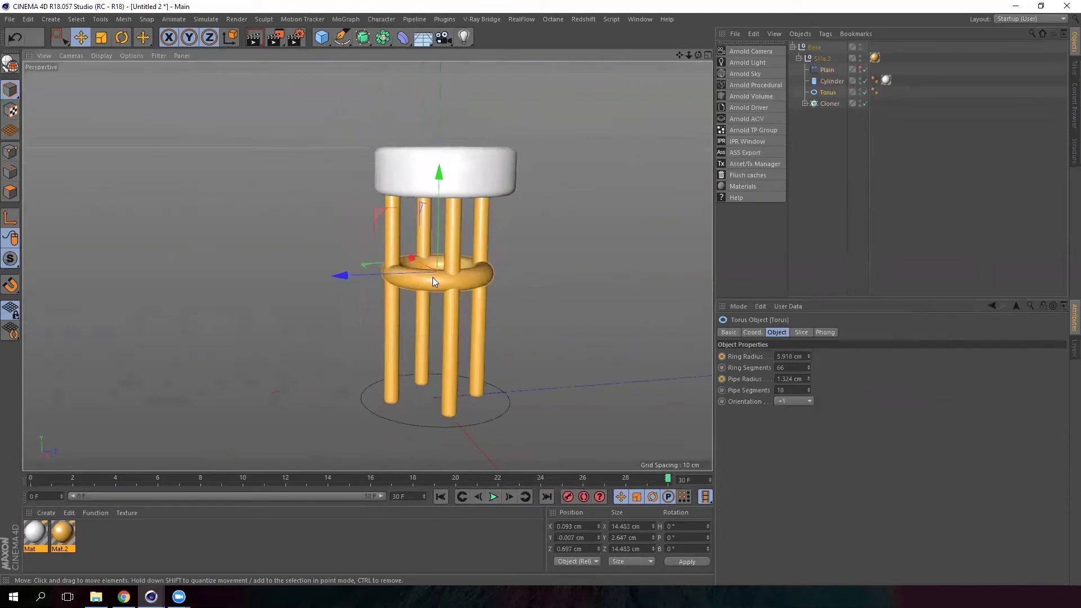
left_click(833, 81)
middle_click_drag(476, 183, 464, 236, "alt")
left_click_drag(464, 237, 445, 322, "alt")
Select the Plain effector under Silla.3 and look through the available MoGraph effectors
left_click(828, 71)
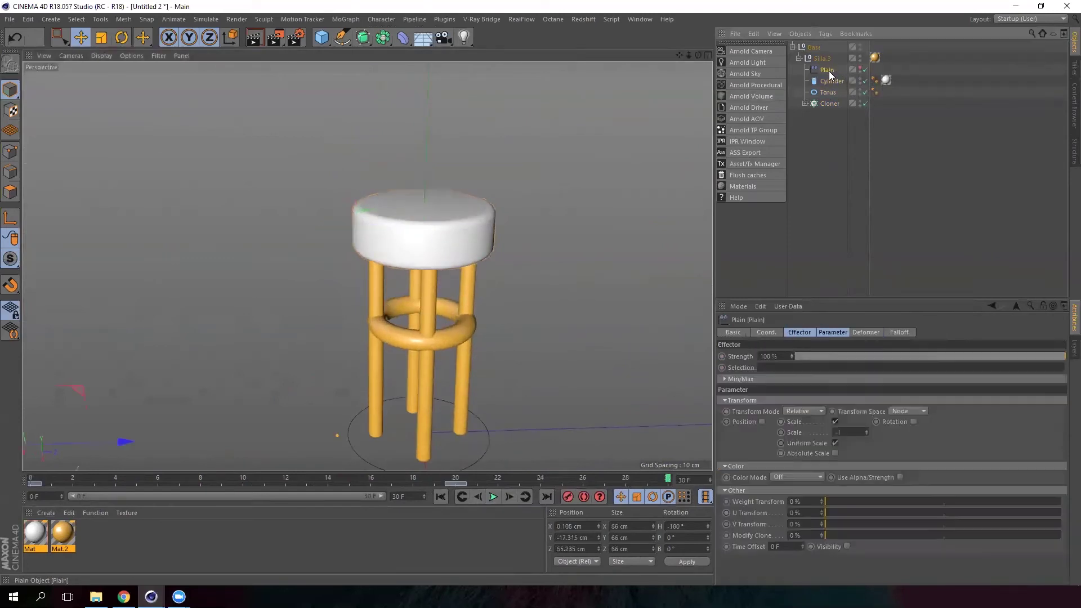
left_click(346, 19)
mouse_move(354, 34)
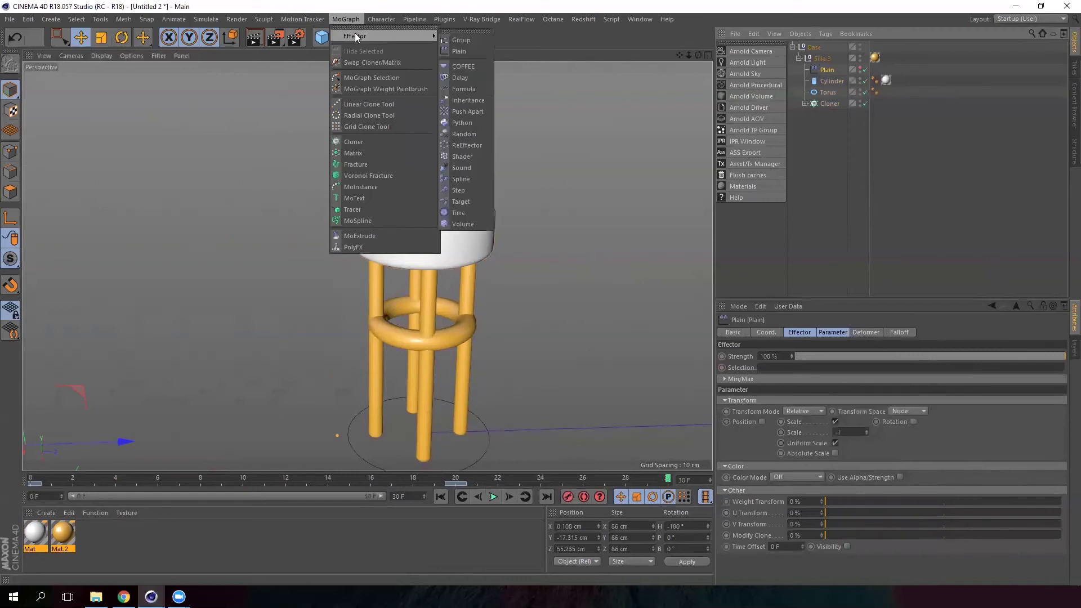
left_click(839, 115)
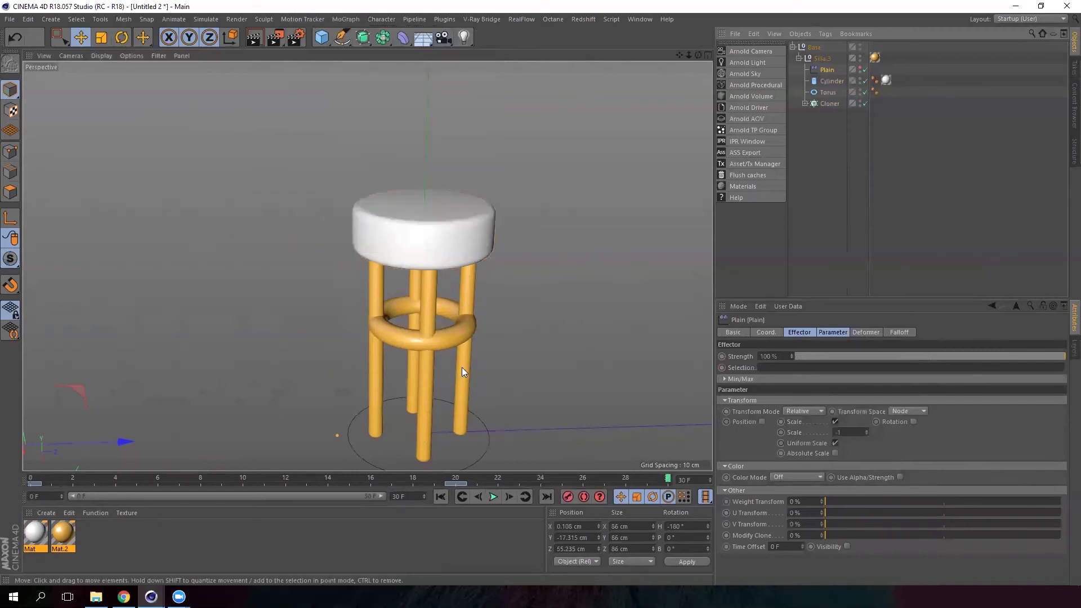
scroll(462, 368, "down", 3)
left_click_drag(459, 389, 457, 355, "alt")
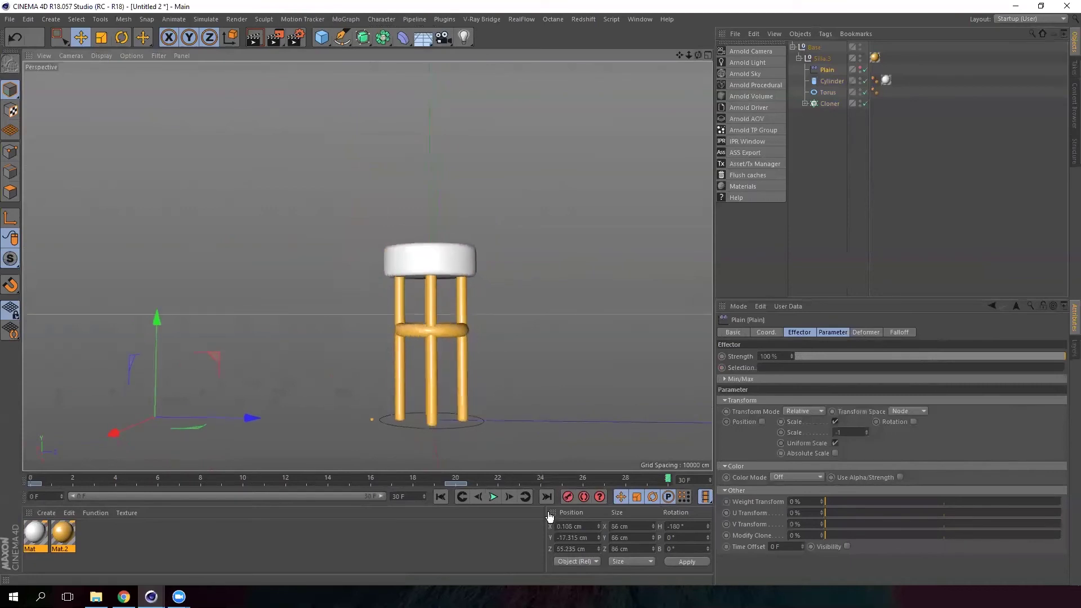
Show the Plain effector's falloff in the viewport at frame 20 and slightly resize the viewport area
left_click(860, 67)
left_click_drag(254, 477, 456, 477)
scroll(451, 424, "down", 3)
left_click_drag(452, 423, 463, 476, "alt")
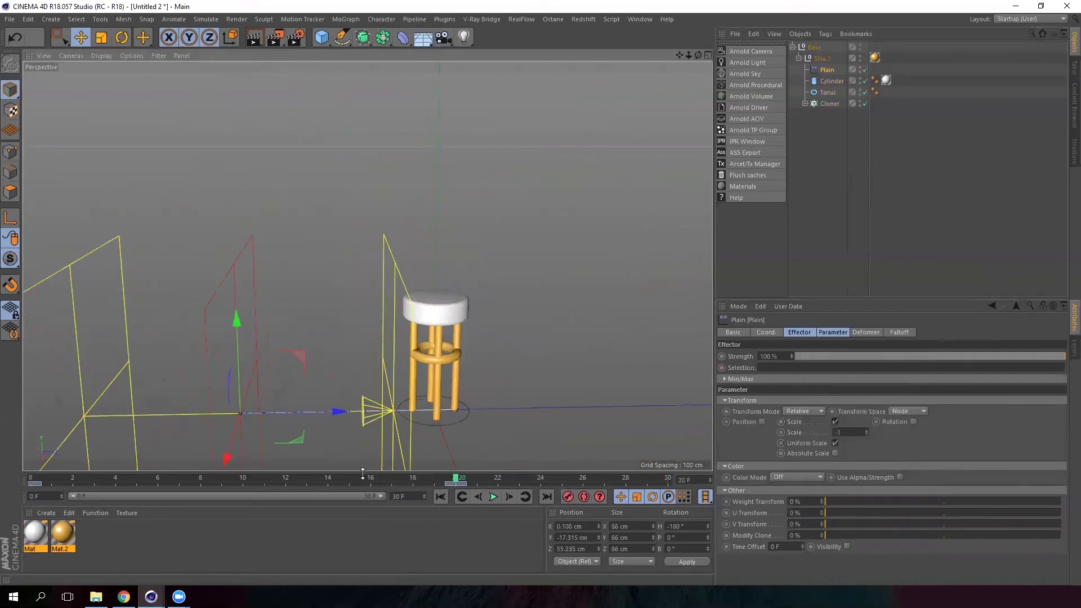
left_click_drag(363, 474, 436, 469)
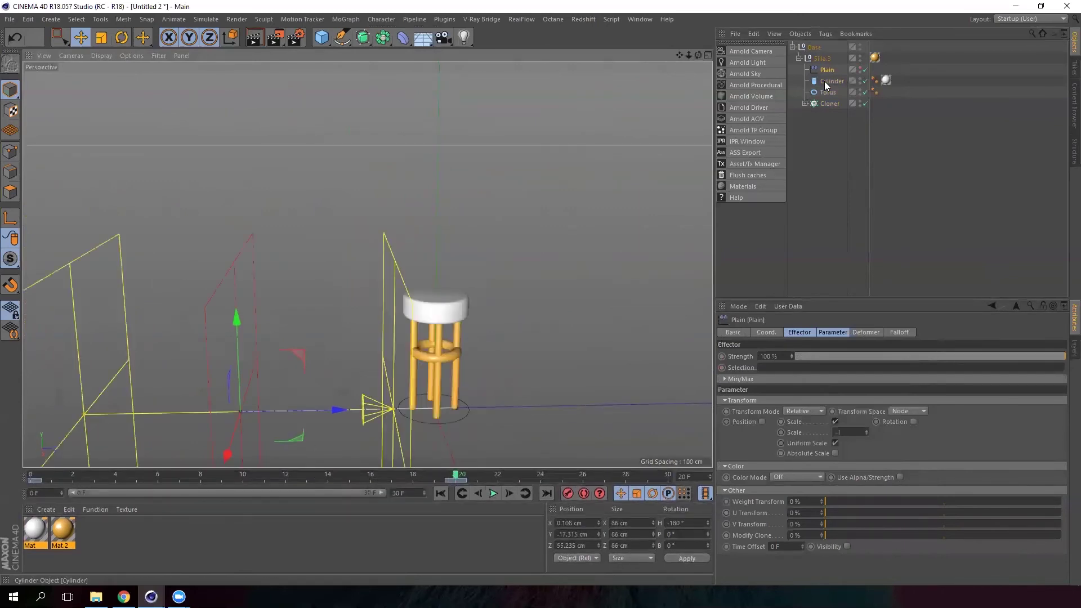
Review the Plain effector's deformation modes, keeping Object, and examine its falloff settings
left_click(870, 333)
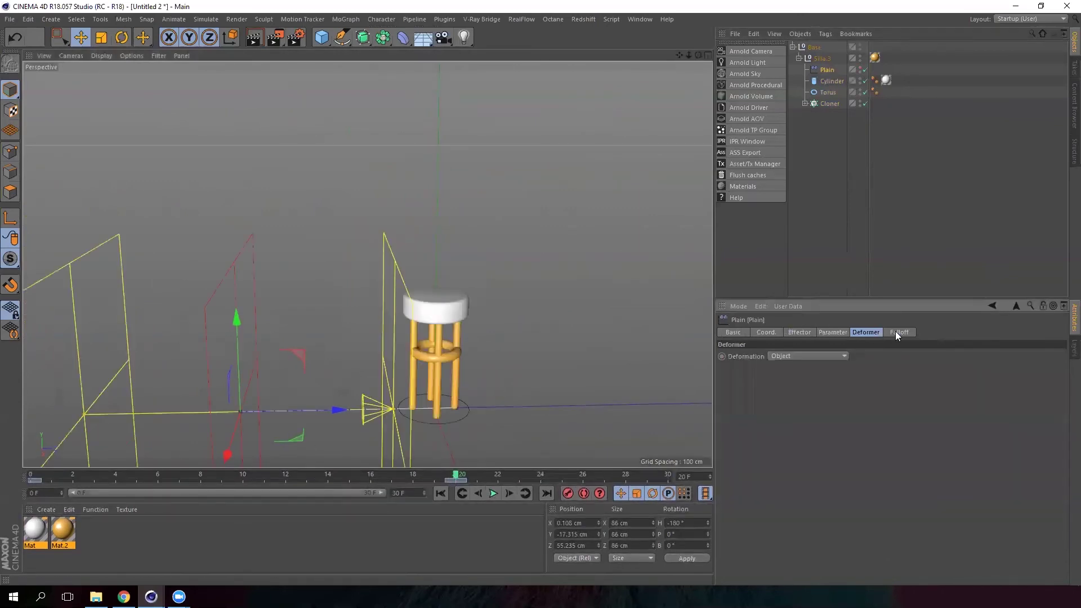
left_click(803, 356)
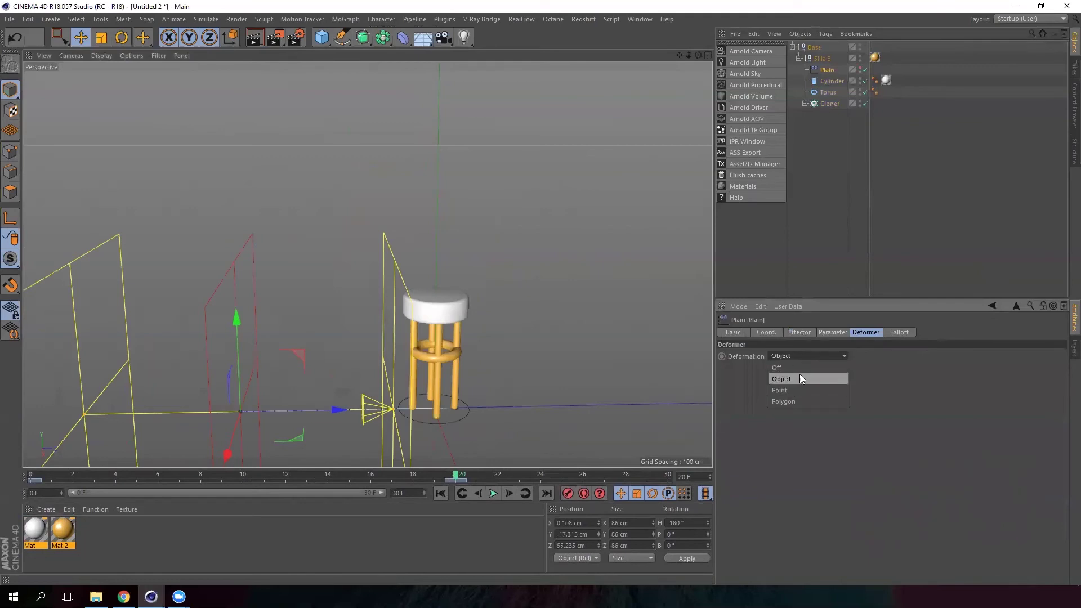
left_click(802, 380)
left_click(900, 336)
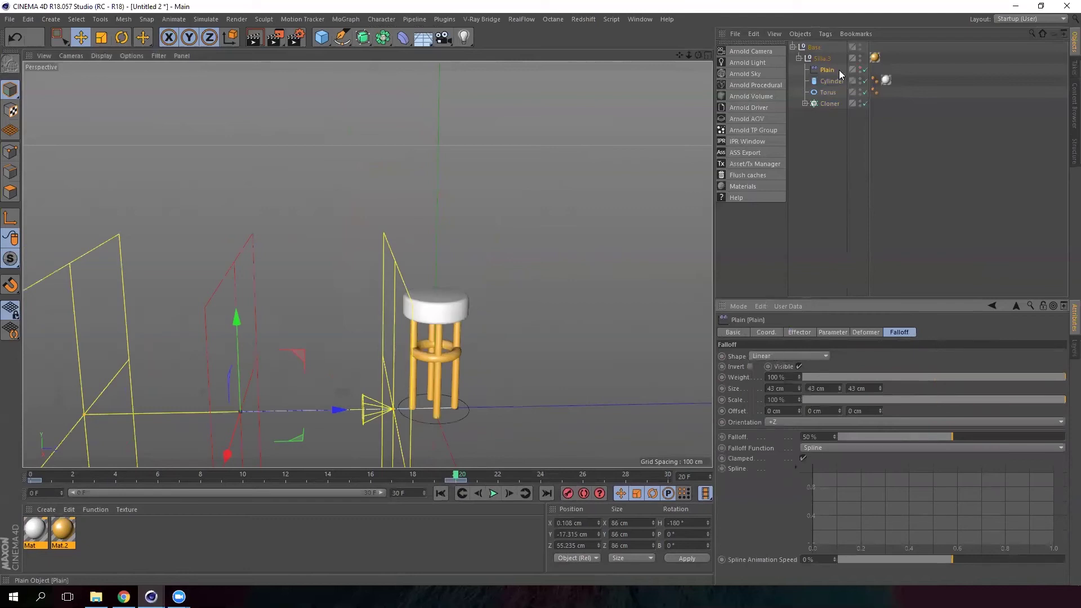
Review the Plain effector's strength and scale parameters, and go to frame 29
left_click(800, 332)
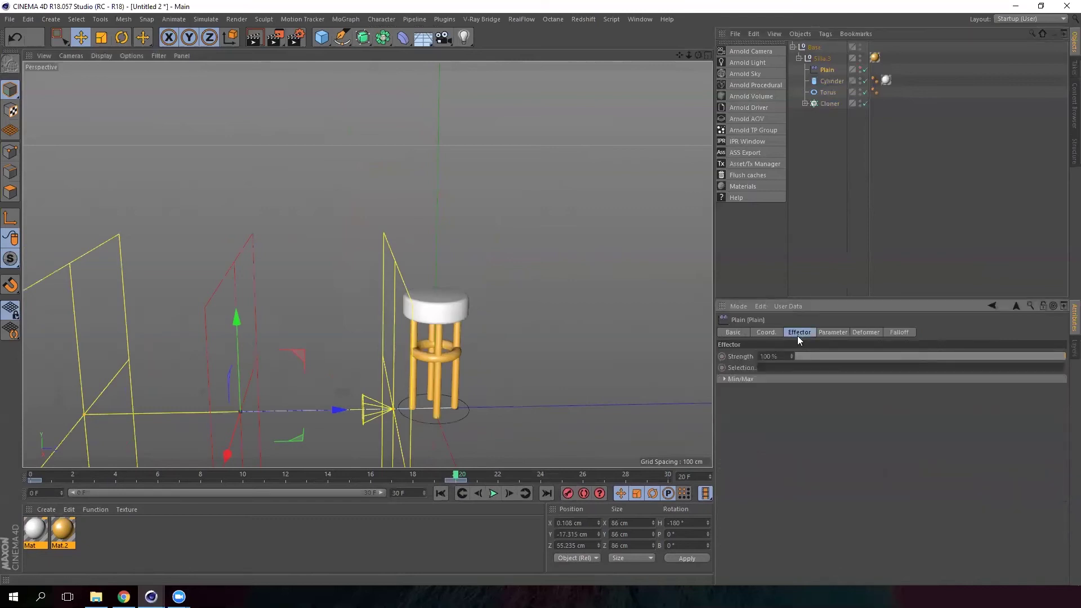
left_click(828, 332)
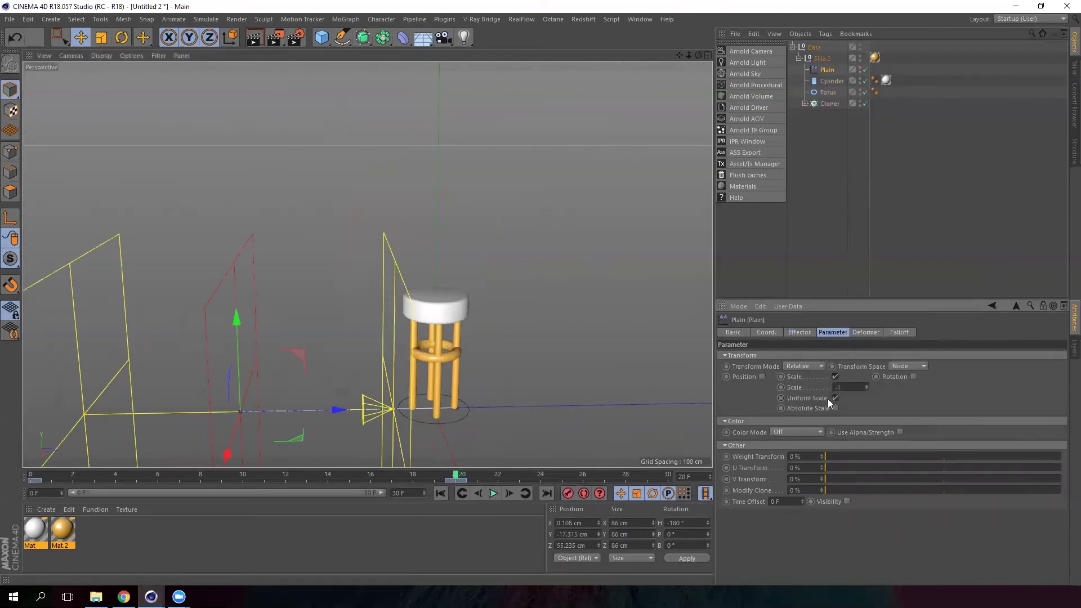
left_click(851, 387)
left_click_drag(457, 469, 496, 383)
scroll(575, 236, "down", 2)
left_click_drag(605, 475, 648, 475)
Select the Base null and hide the Plain effector in the viewport
left_click(809, 179)
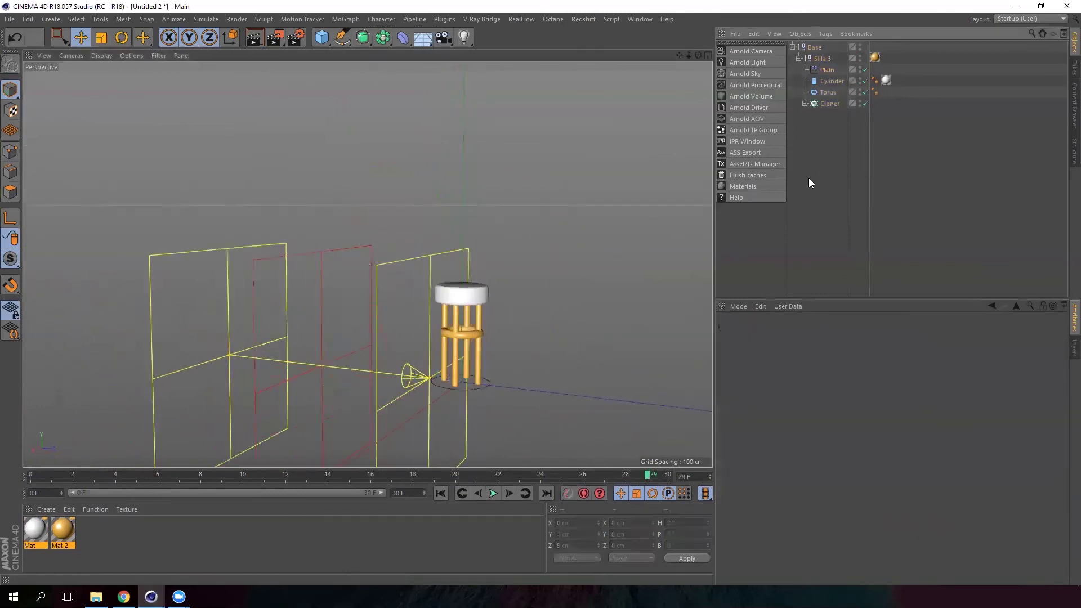
left_click(799, 58)
left_click(819, 47)
left_click(798, 58)
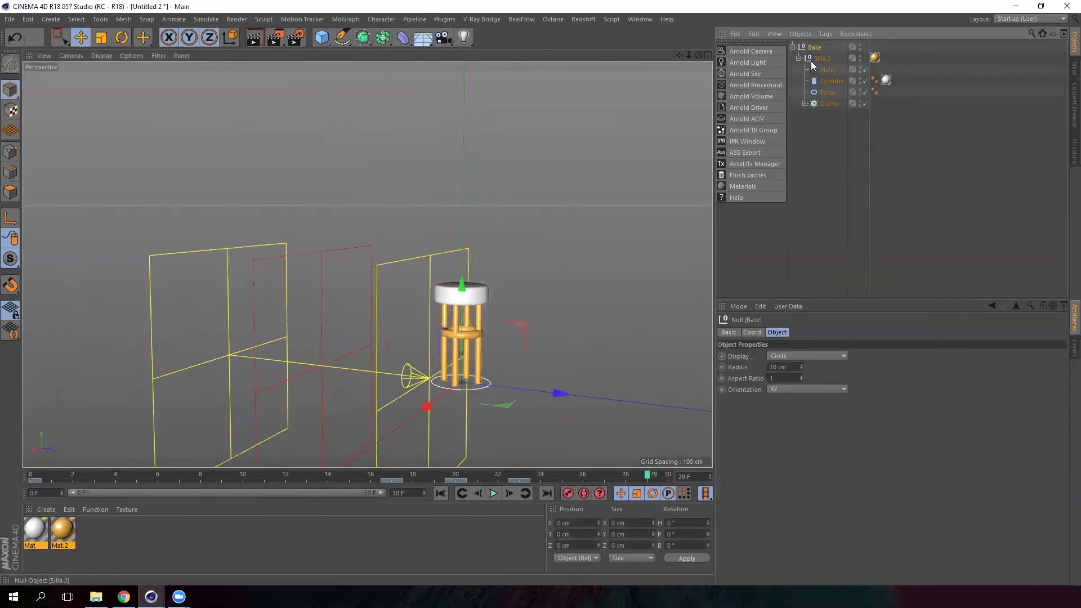
double_click(859, 67)
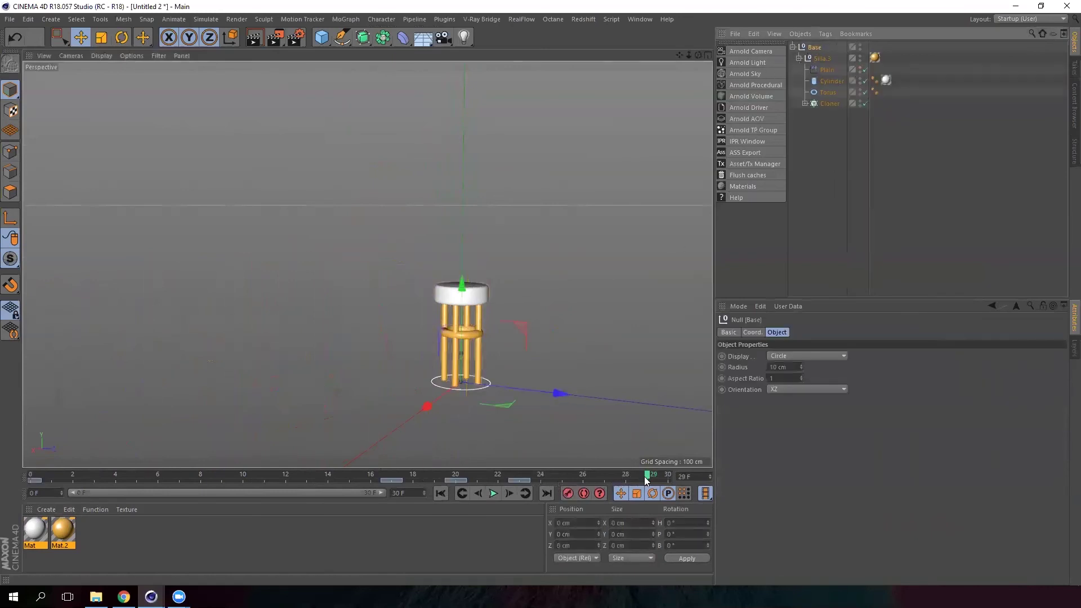
Display the Base null's coordinates and check its position and rotation at frames 10, 22 and 15
mouse_move(647, 477)
left_mouse_down()
mouse_move(49, 441)
mouse_move(341, 458)
mouse_move(244, 448)
left_mouse_up()
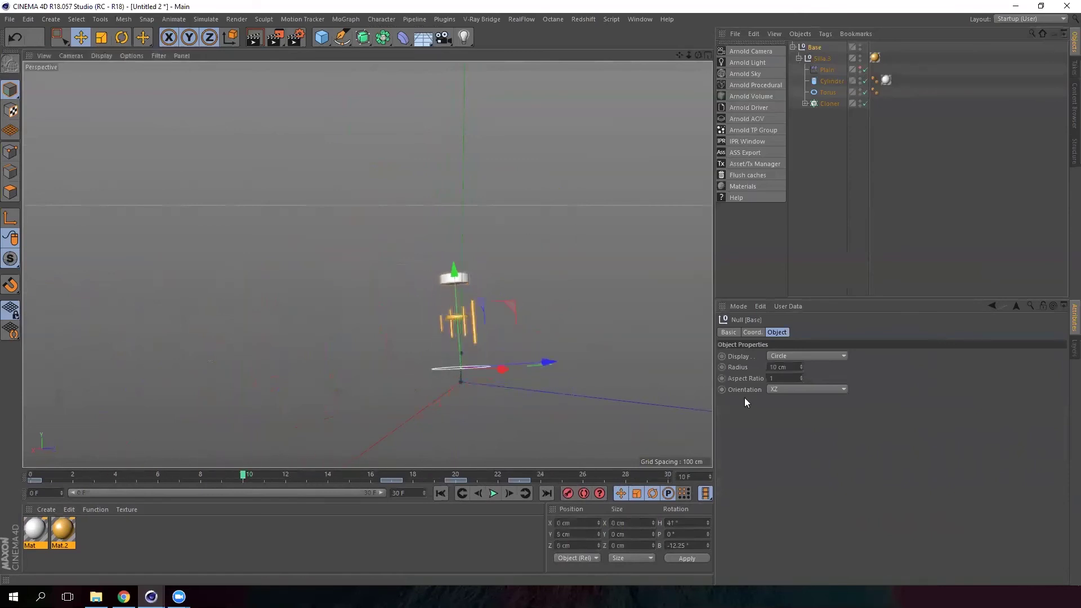
left_click(758, 332)
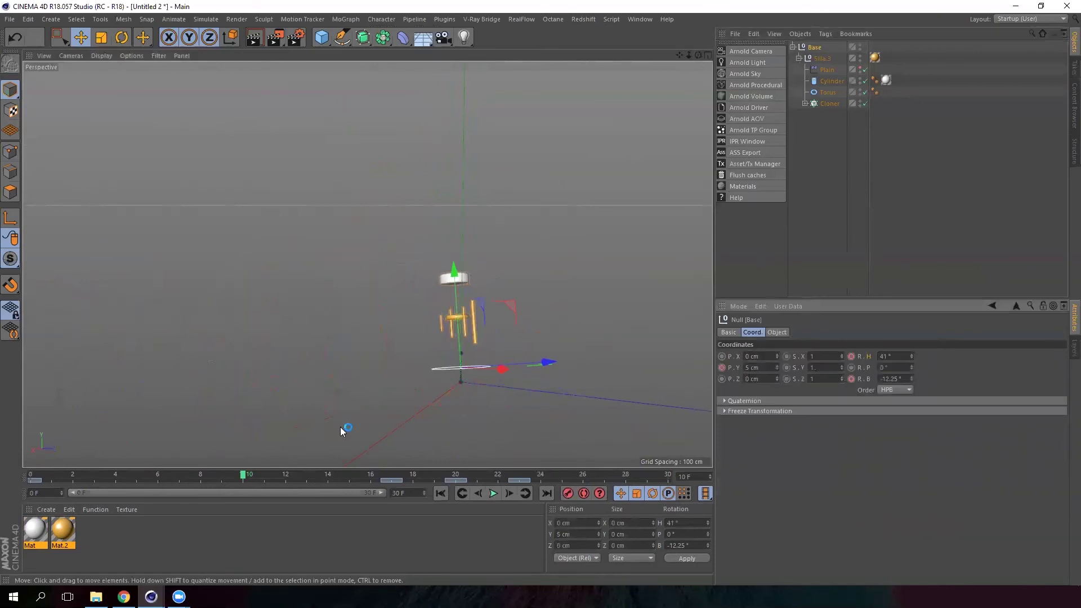
left_click_drag(239, 477, 498, 474)
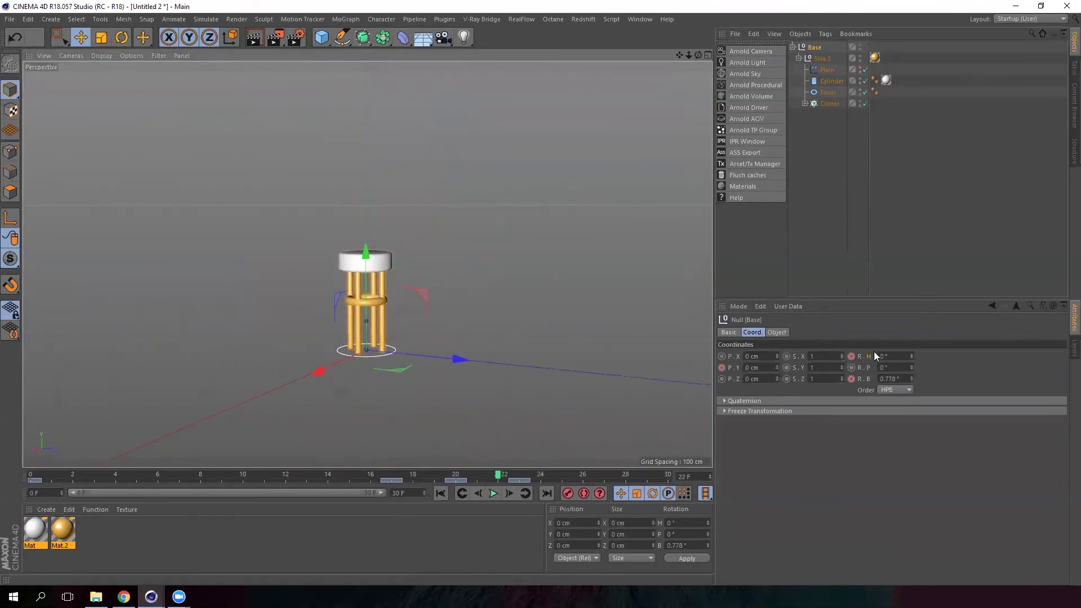
left_click(349, 476)
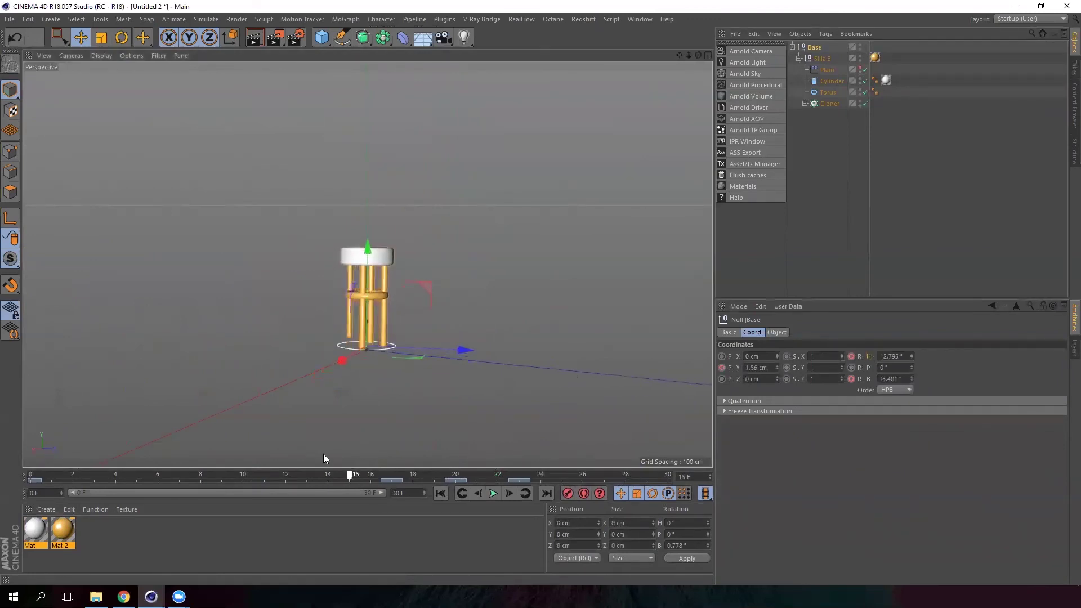
left_click_drag(400, 328, 300, 195, "alt")
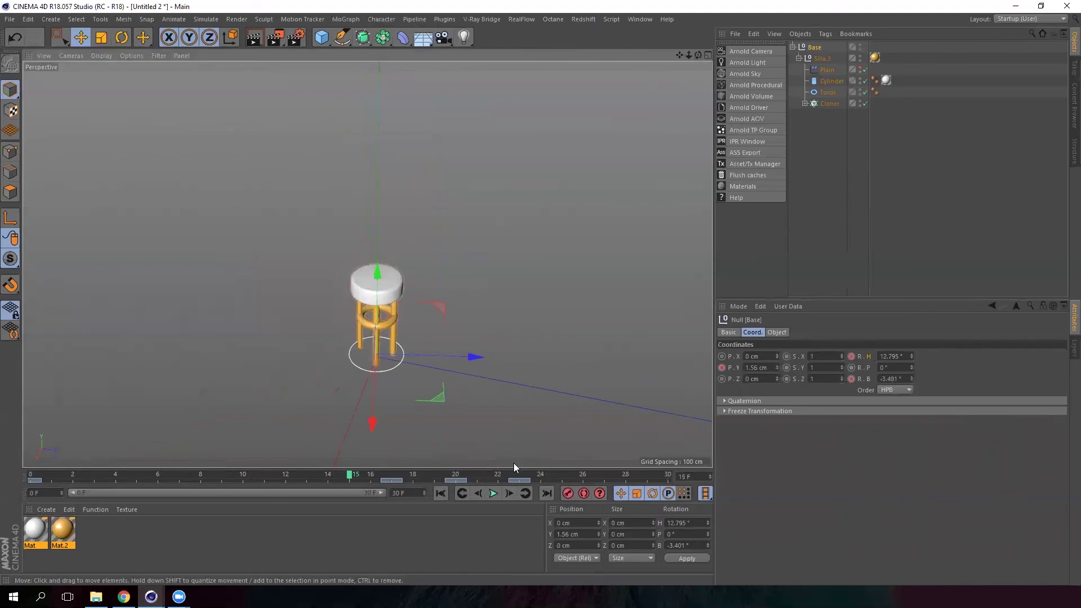
Play the stool animation from frame 0, stop it and view the stool closer from the front
left_click_drag(349, 476, 28, 476)
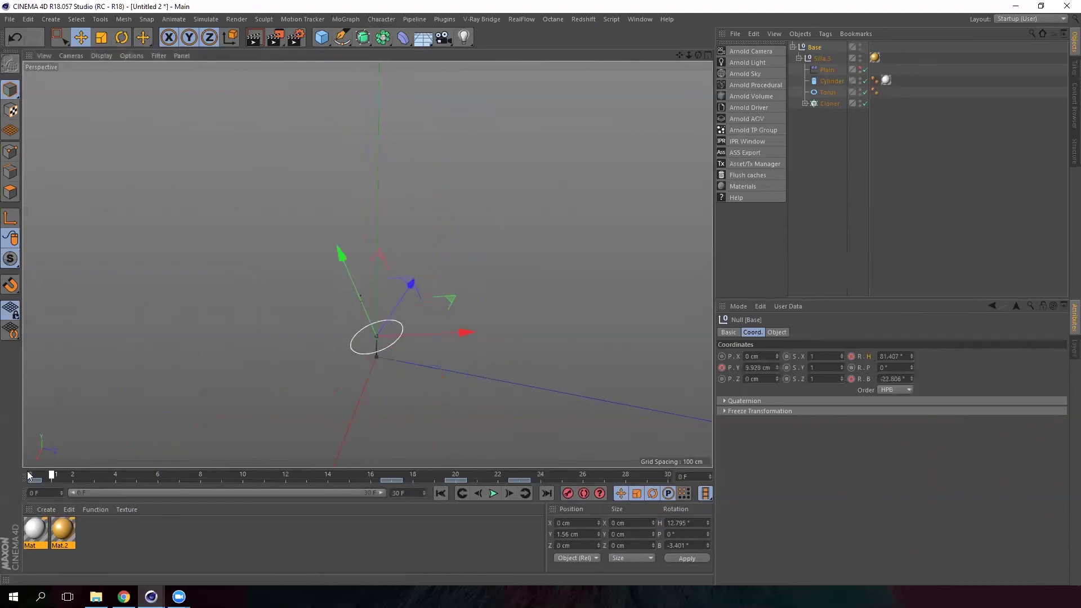
left_click(494, 494)
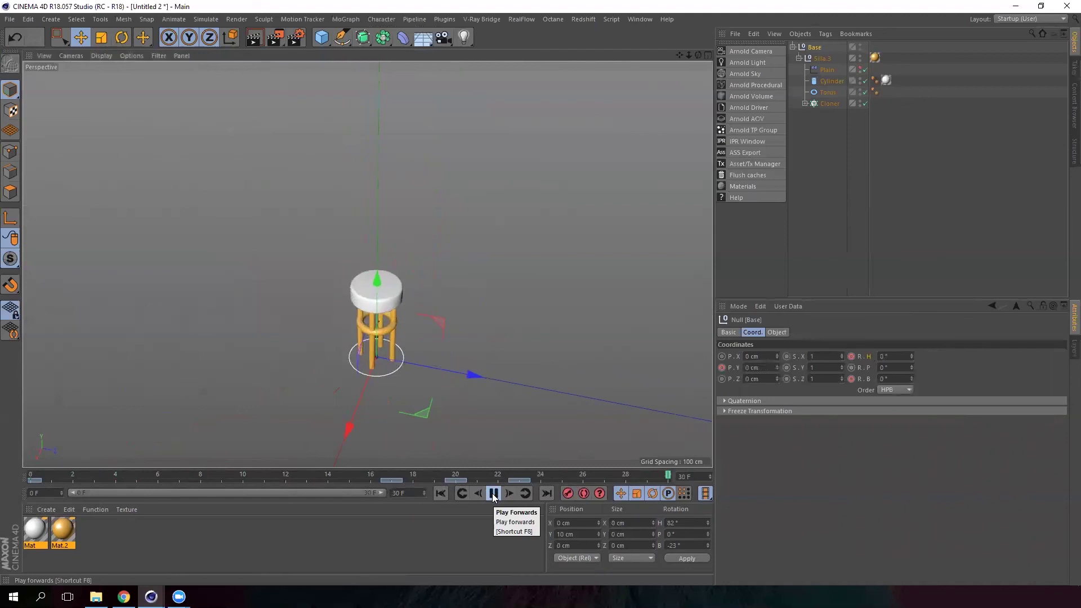
left_click(494, 497)
left_click_drag(463, 423, 338, 388, "alt")
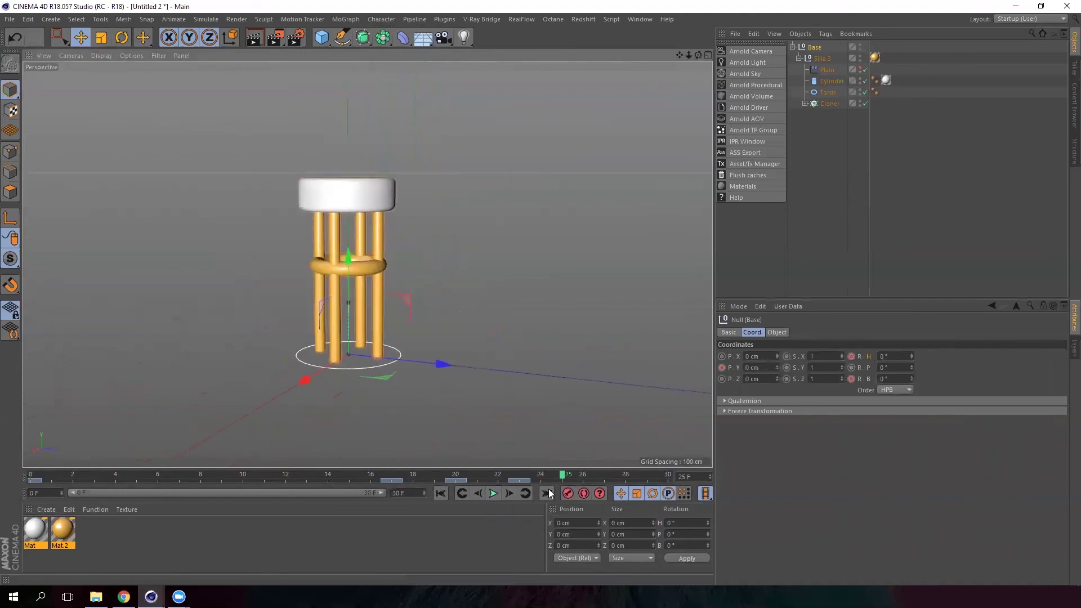
Scrub back to frame 2 and forward to frame 24 to review the stool's motion, and collapse the Base null
left_click_drag(428, 479, 264, 479)
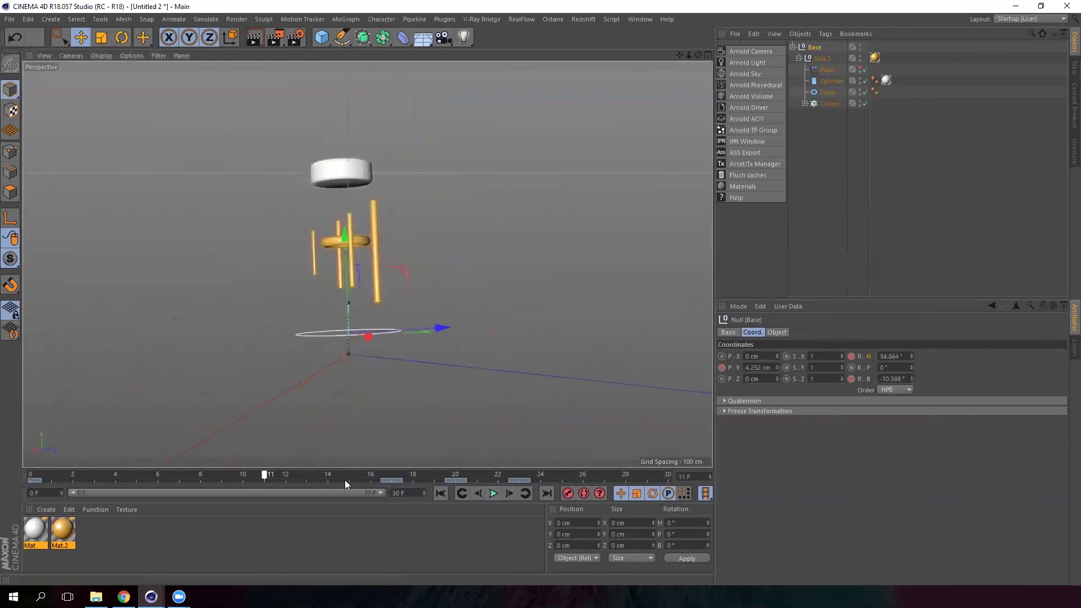
left_click_drag(344, 480, 74, 476)
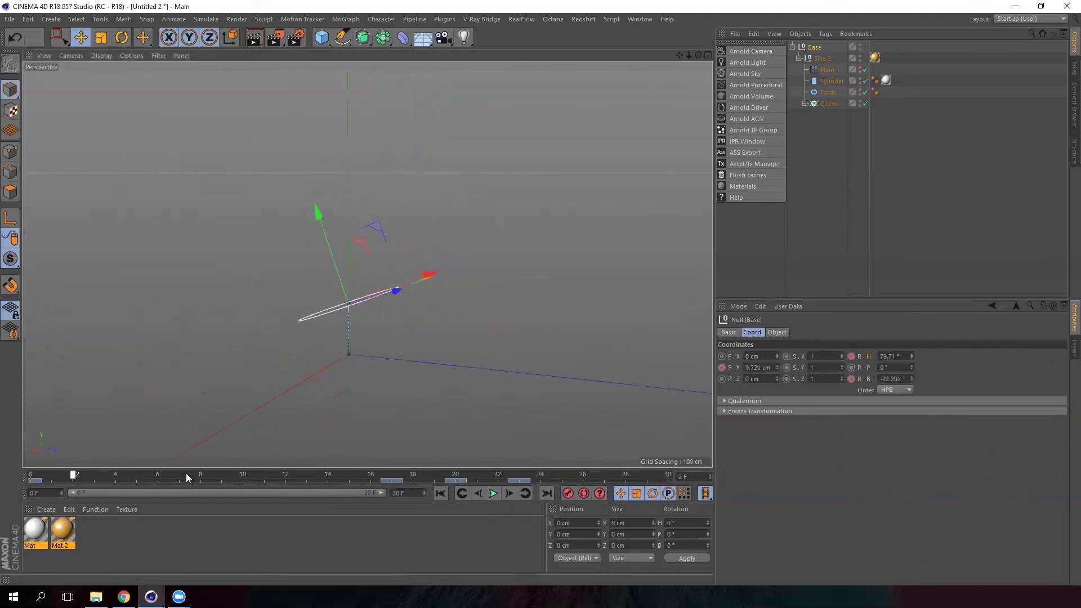
left_click_drag(186, 478, 544, 476)
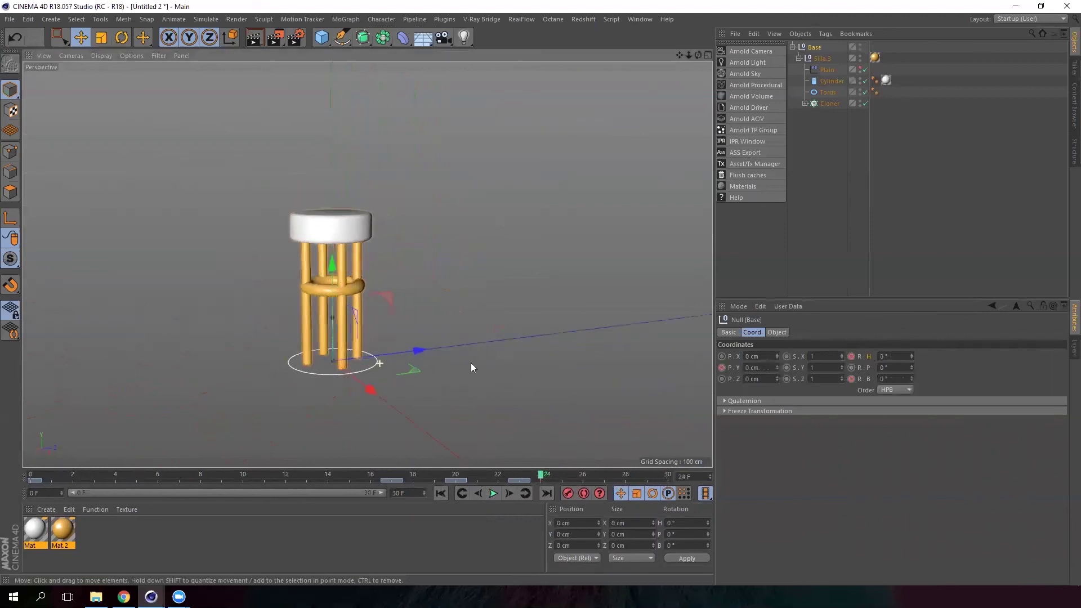
left_click_drag(472, 367, 348, 370, "alt")
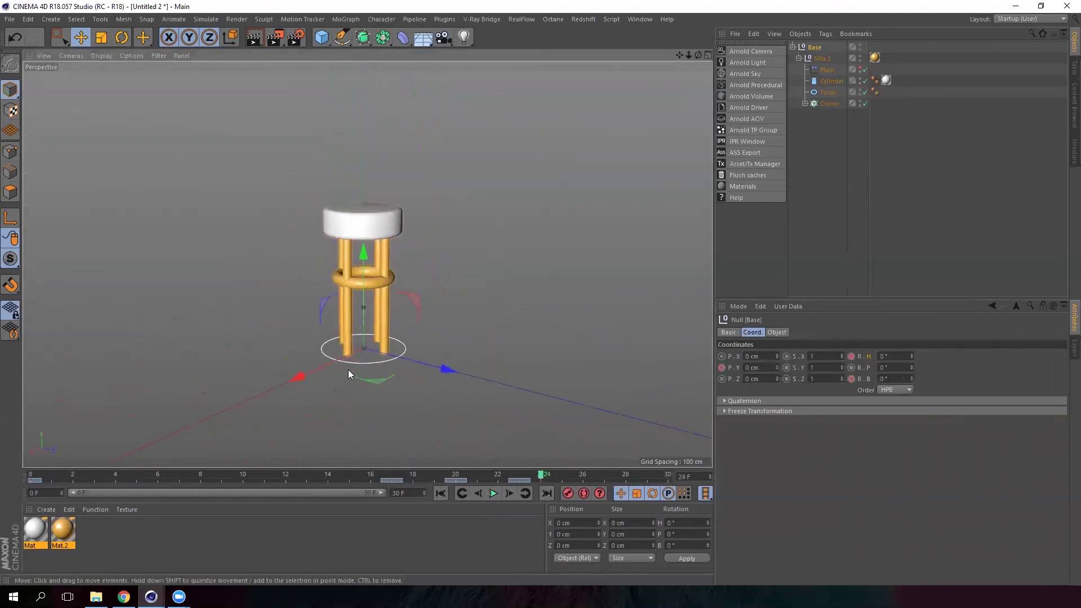
left_click(793, 47)
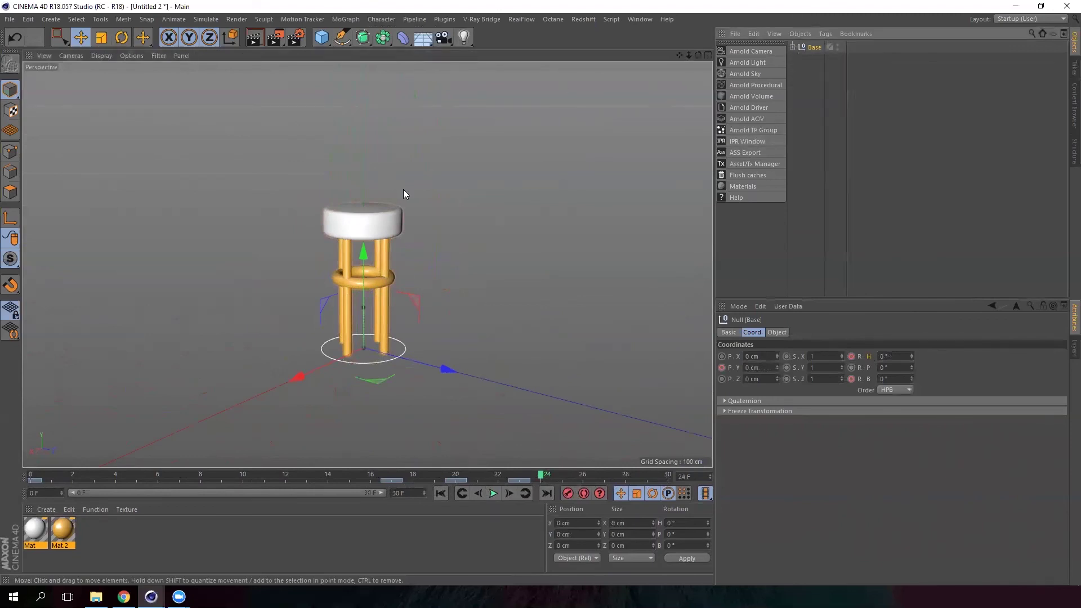